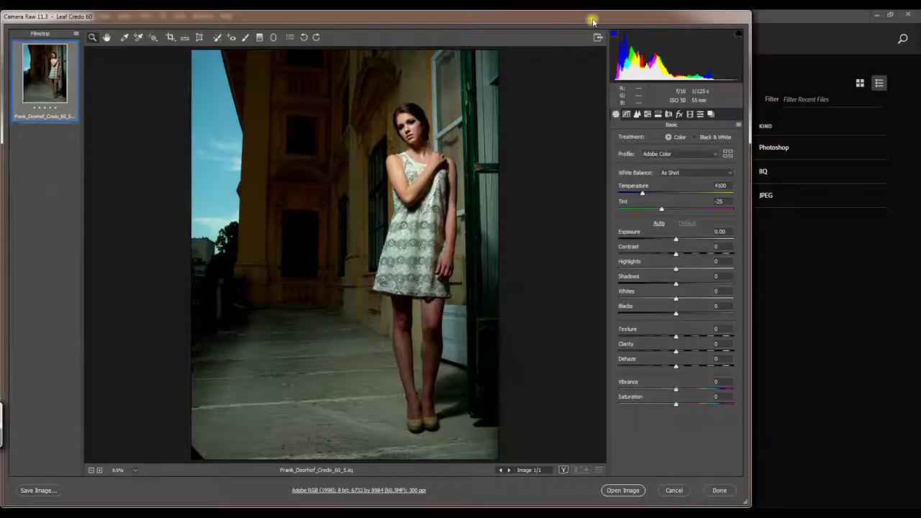
- Apply Temperature 4350, Exposure +0.50, Highlights -18, Shadows +83, Whites +8 and Blacks +46 in Camera Raw
left_click_drag(675, 238, 681, 238)
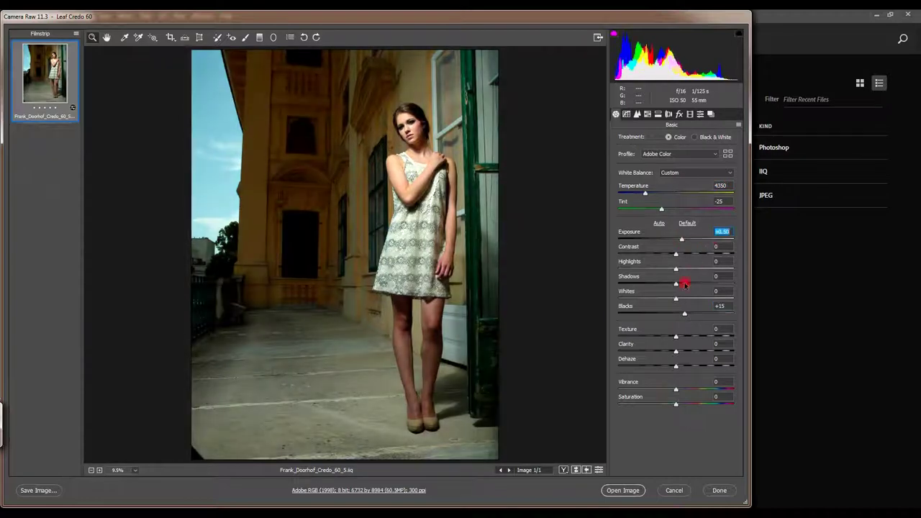
mouse_move(675, 283)
left_mouse_down()
mouse_move(709, 283)
mouse_move(671, 268)
left_mouse_up()
left_click(684, 298)
left_click_drag(684, 313, 693, 305)
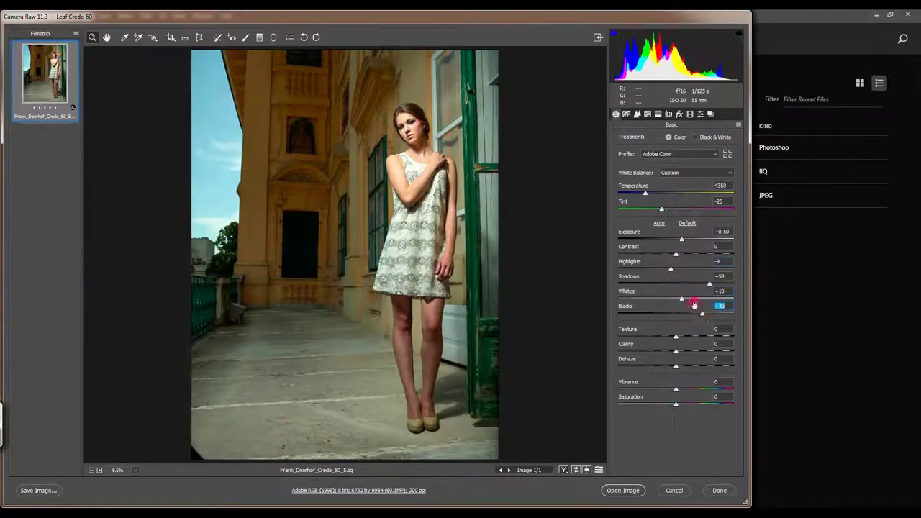
left_click(719, 490)
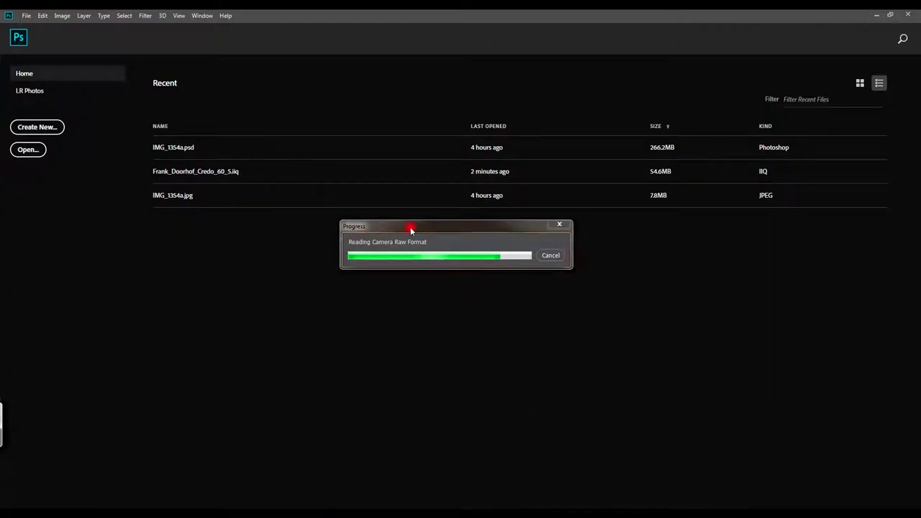
- In Liquify, zoom onto the face and slim the Face-Aware Jawline to -32
key("ctrl+shift+x")
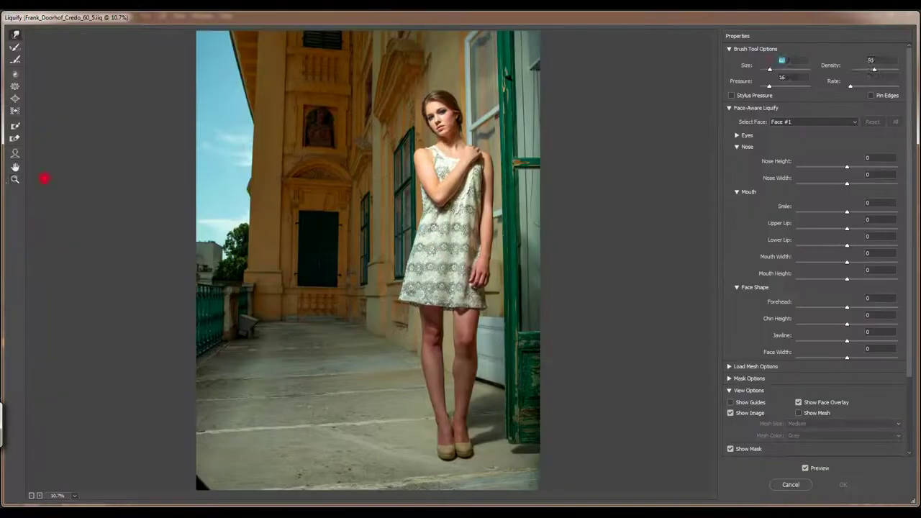
key("ctrl+plus")
left_click_drag(272, 282, 281, 275)
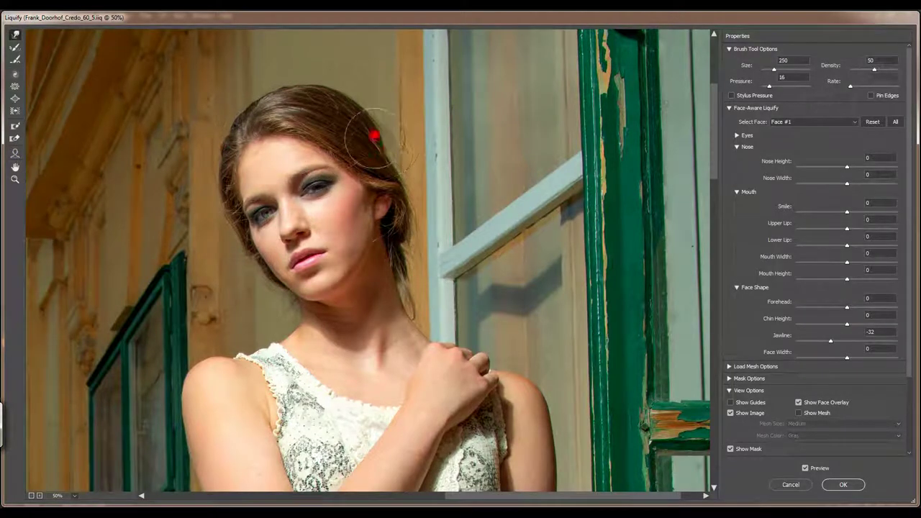
scroll(360, 223, "down", 3)
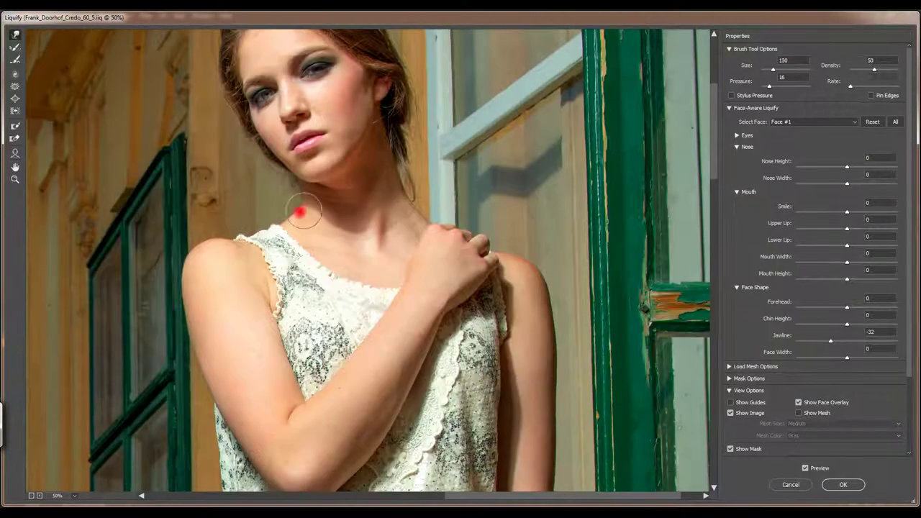
scroll(691, 208, "down", 5)
- Paint a freeze mask down the face, then undo it
key("f")
left_click_drag(592, 169, 604, 342)
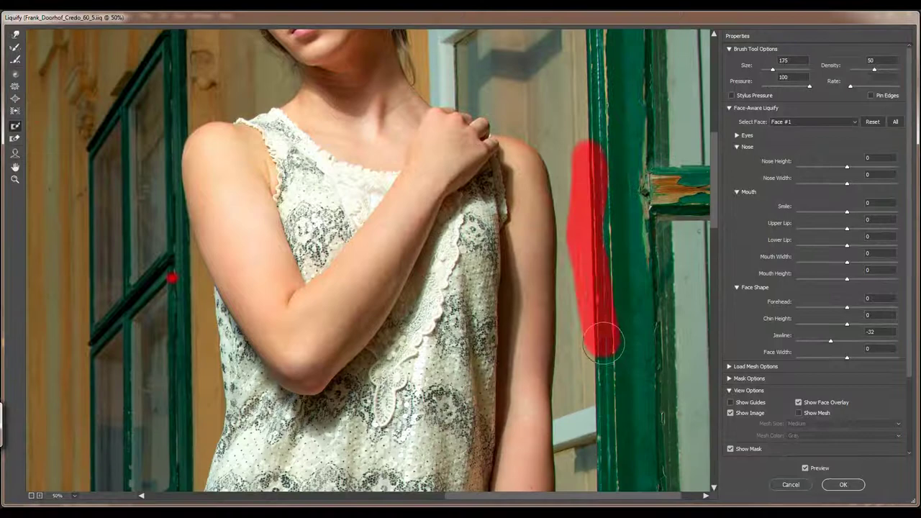
left_click(19, 35)
key("ctrl+z")
- Commit the Liquify jawline change of -32 to the photo
scroll(43, 43, "down", 5)
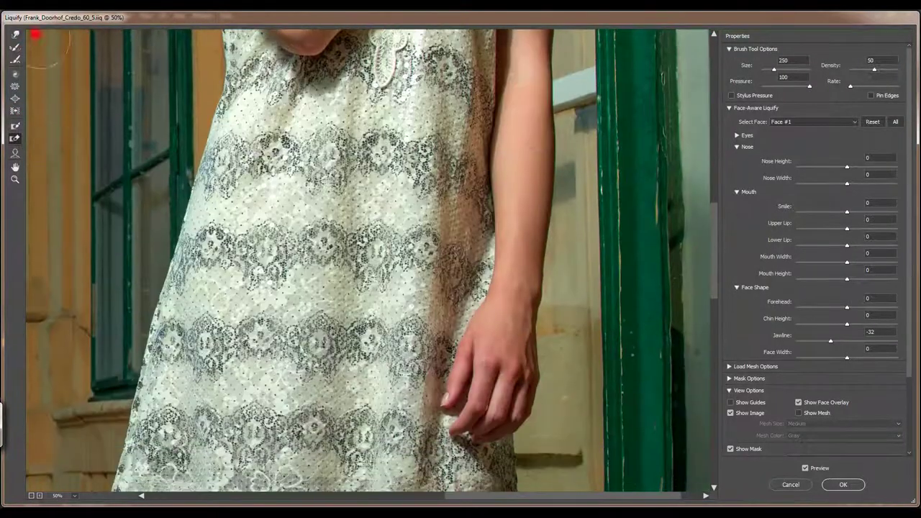
scroll(717, 272, "down", 5)
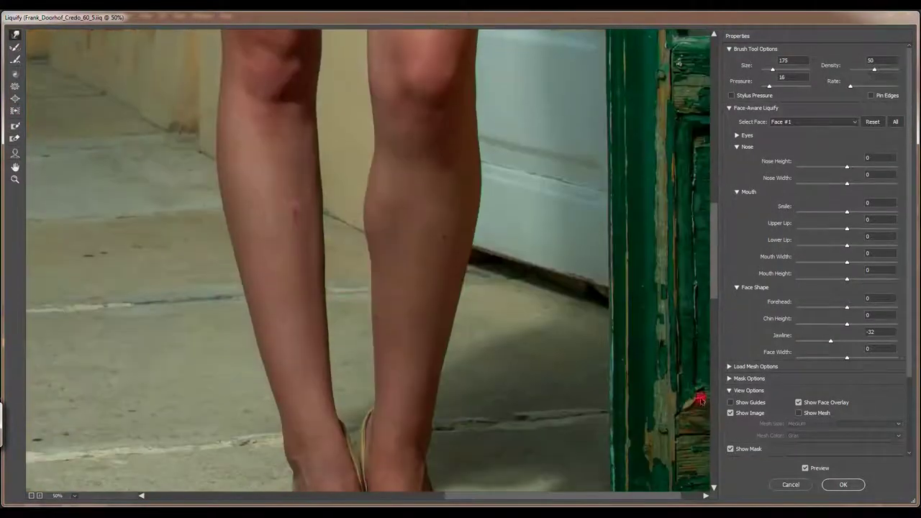
scroll(690, 216, "up", 5)
scroll(647, 273, "up", 5)
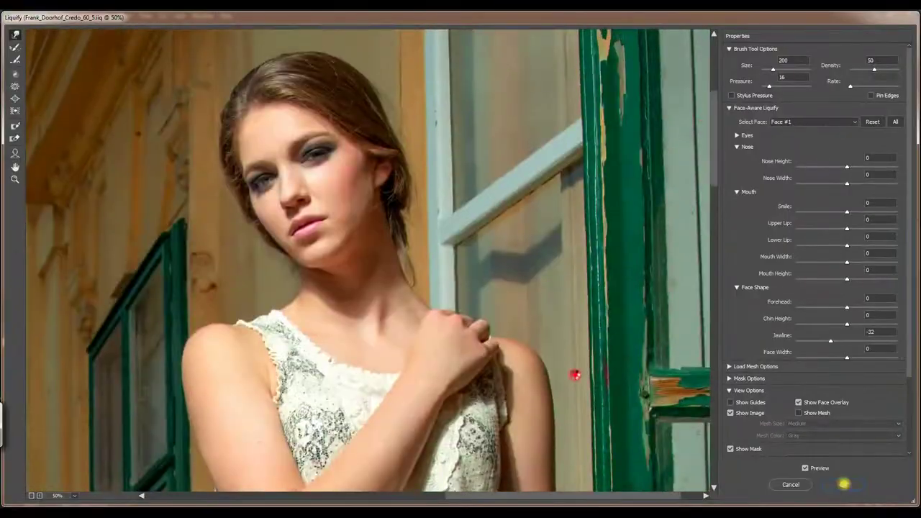
key("Return")
left_click(335, 211)
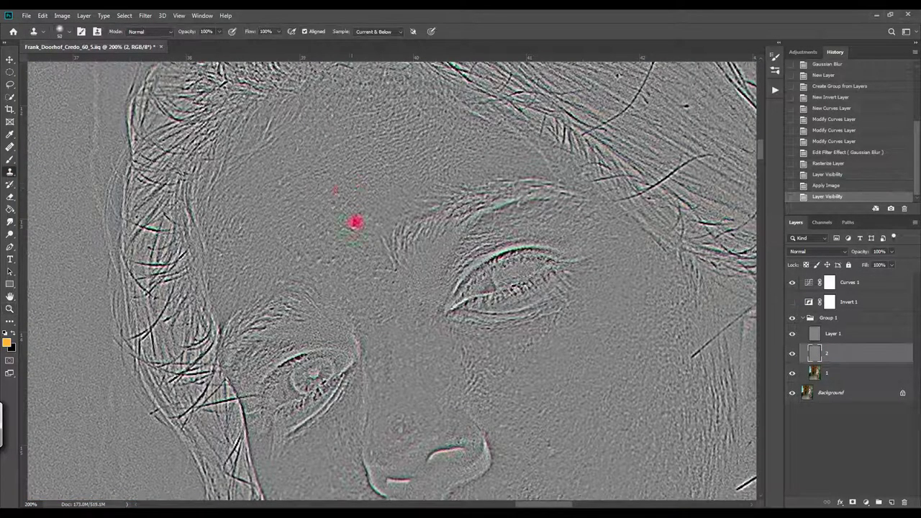
- Clone-stamp texture flaws on layer 2 across the forehead, cheeks, chin, below the chin and hand
left_click(316, 263)
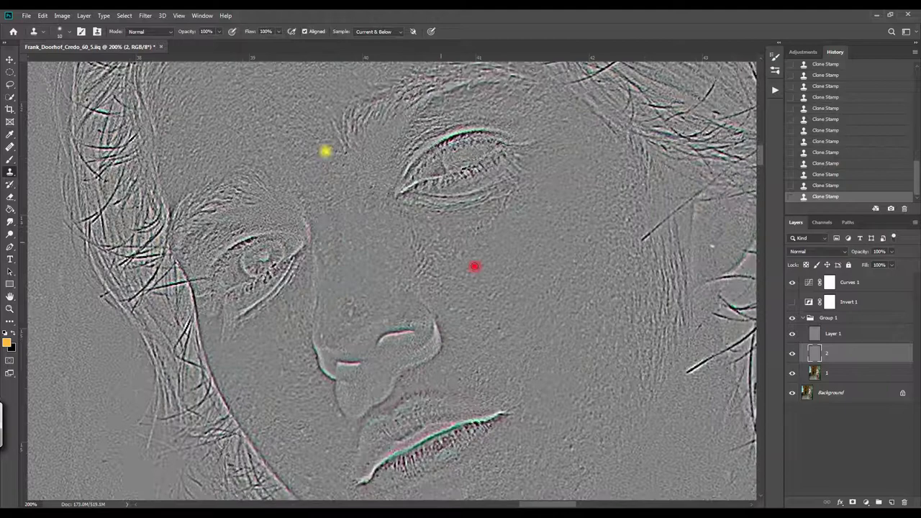
left_click(291, 346)
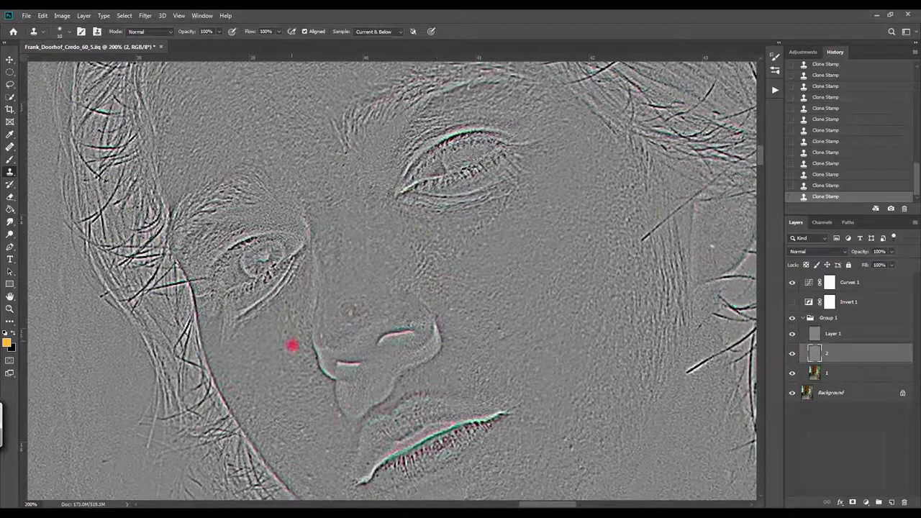
scroll(431, 288, "down", 2)
left_click(243, 353)
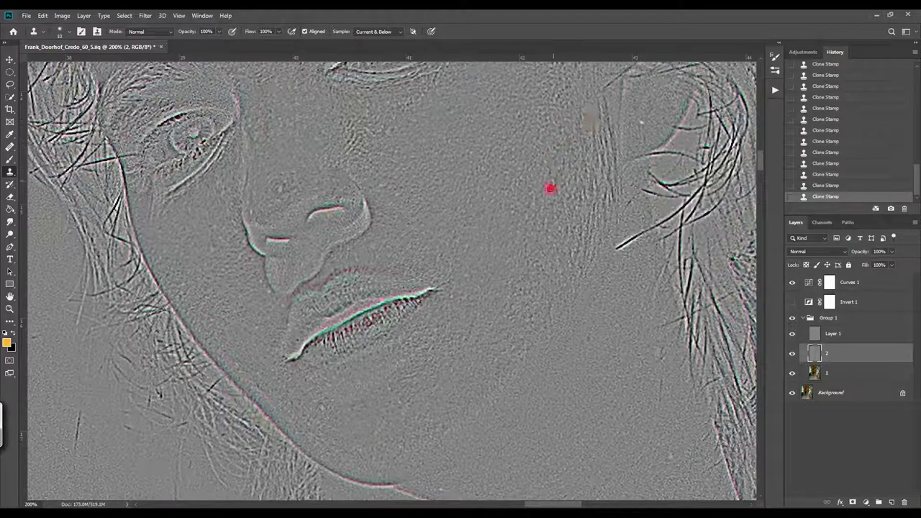
scroll(550, 189, "down", 2)
left_click(274, 282)
scroll(408, 256, "down", 2)
left_click(554, 188)
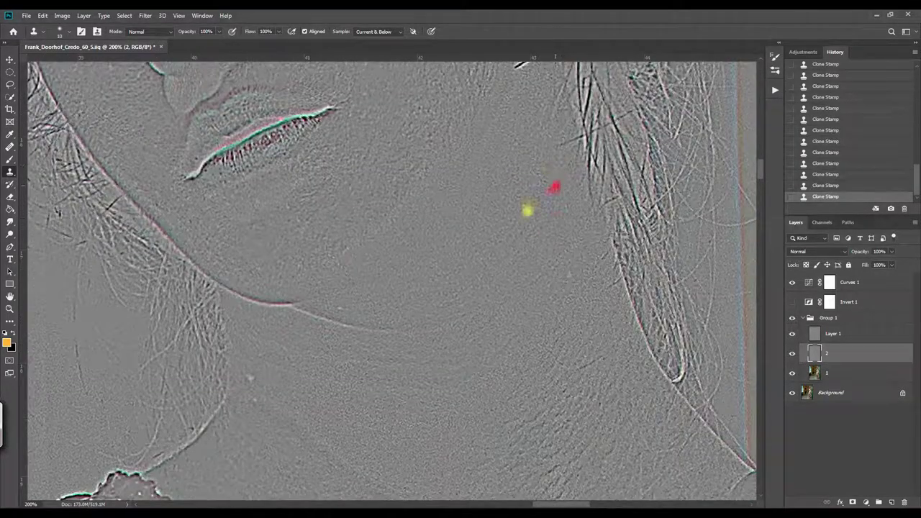
scroll(357, 331, "down", 2)
left_click(587, 253)
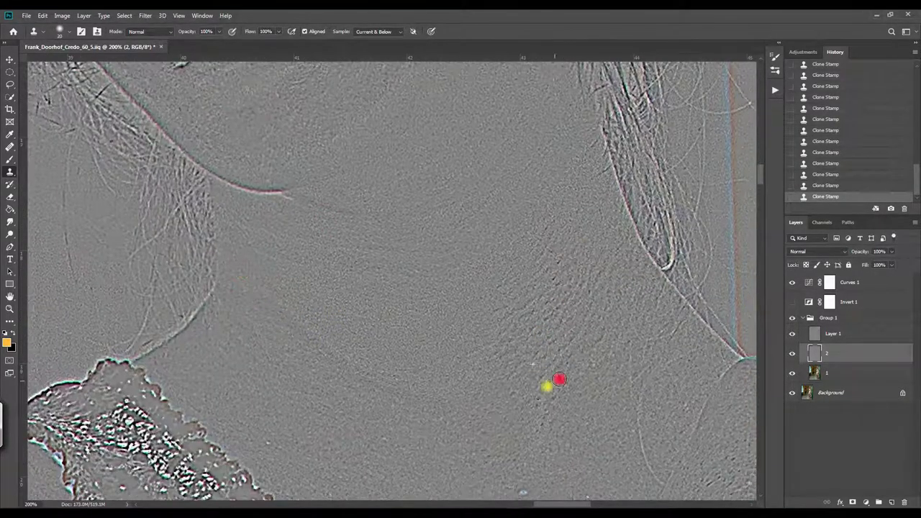
scroll(546, 386, "down", 2)
left_click(486, 348)
scroll(604, 310, "down", 2)
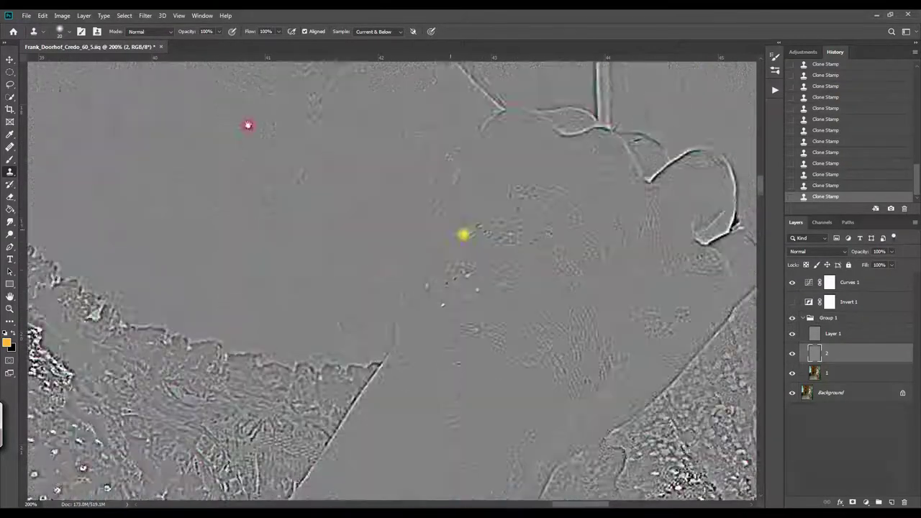
left_click(407, 210)
scroll(407, 210, "down", 2)
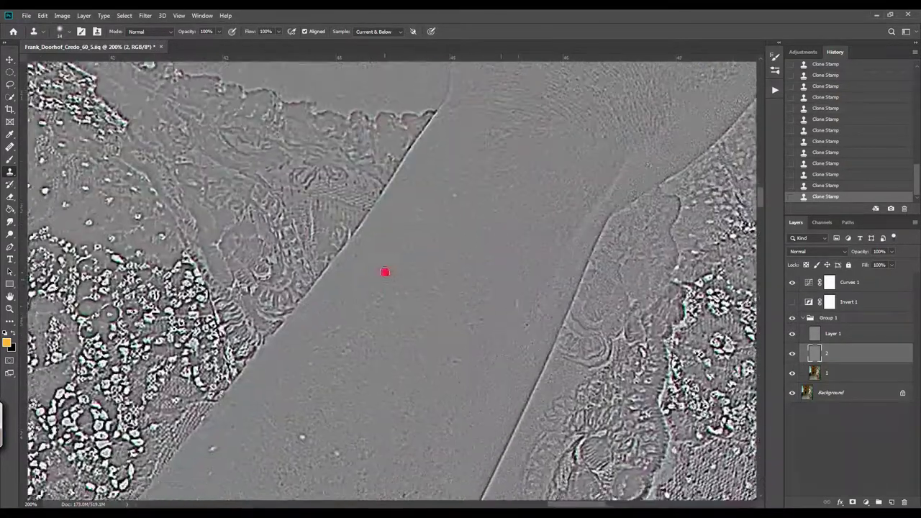
scroll(384, 269, "down", 2)
- Sample clean skin and clone over marks on the arm and along the lace edge
left_click(242, 346, "alt")
scroll(475, 296, "down", 3)
left_click(409, 189)
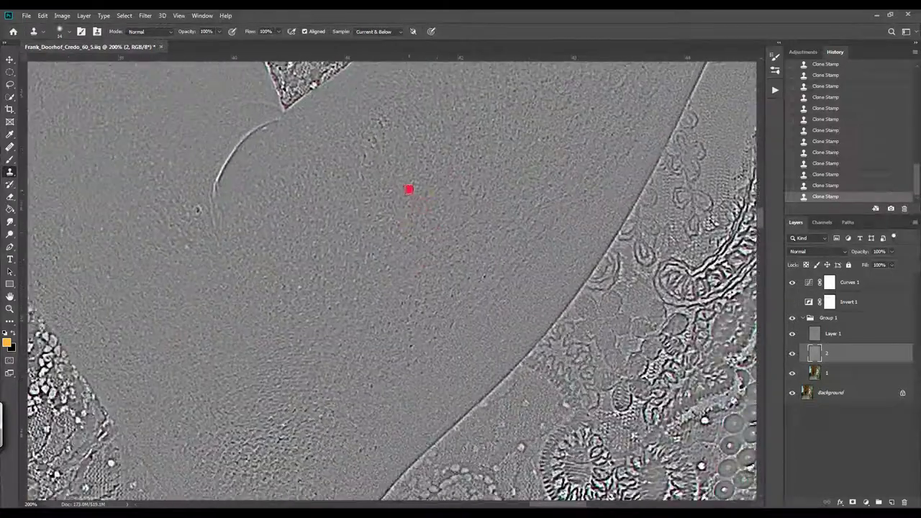
scroll(377, 444, "up", 2)
left_click(423, 345, "alt")
scroll(419, 345, "up", 2)
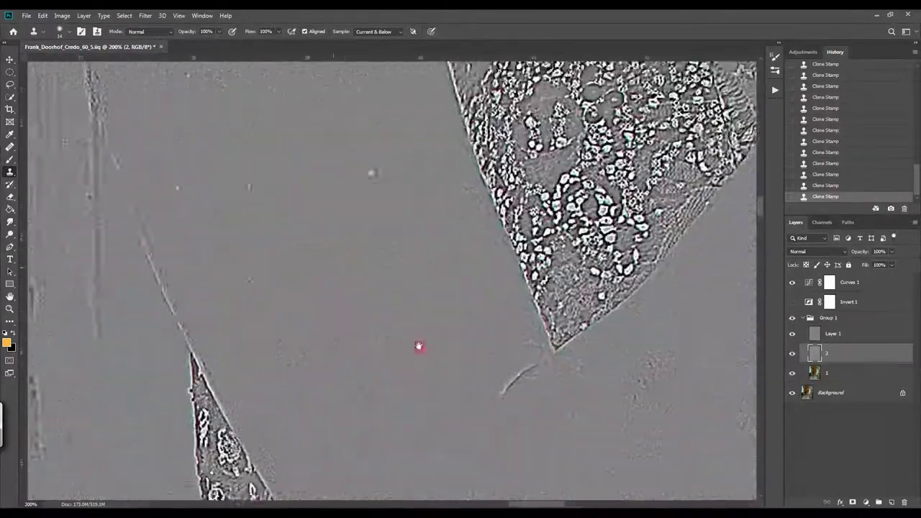
scroll(420, 346, "left", 1)
scroll(365, 329, "up", 1)
left_click(324, 253)
scroll(323, 252, "left", 3)
scroll(389, 267, "up", 1)
left_click(542, 272)
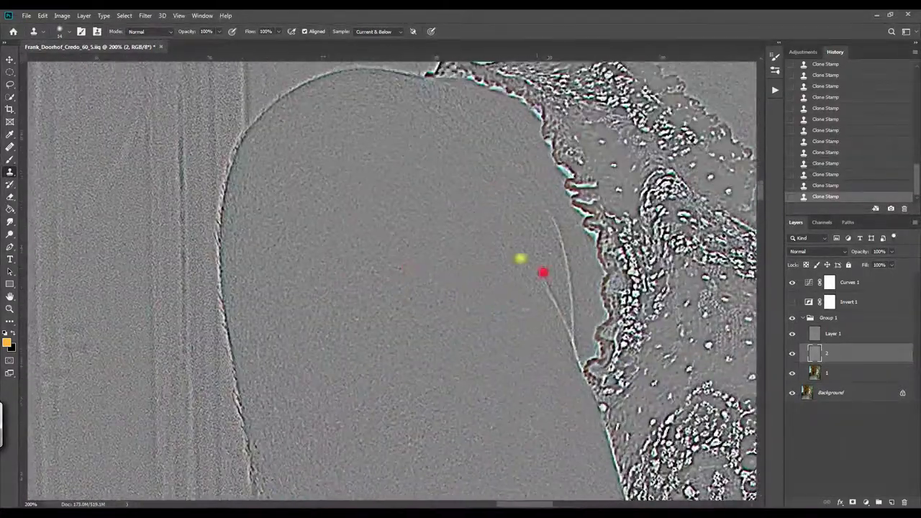
scroll(550, 263, "down", 3)
scroll(434, 144, "right", 3)
scroll(267, 261, "up", 2, "alt")
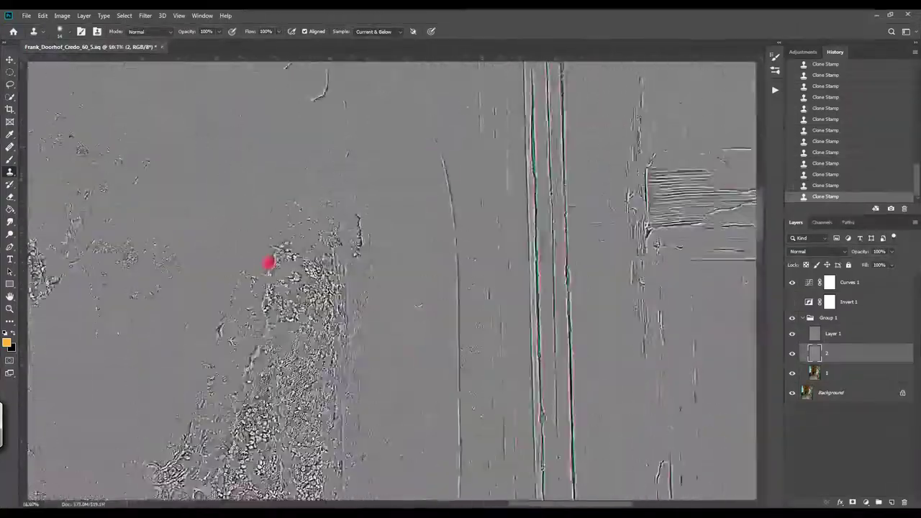
left_click(473, 272)
scroll(411, 307, "down", 2, "alt")
scroll(456, 267, "left", 2)
- Set layer 2's blend mode to Linear Light in the Layers panel
scroll(456, 266, "down", 1)
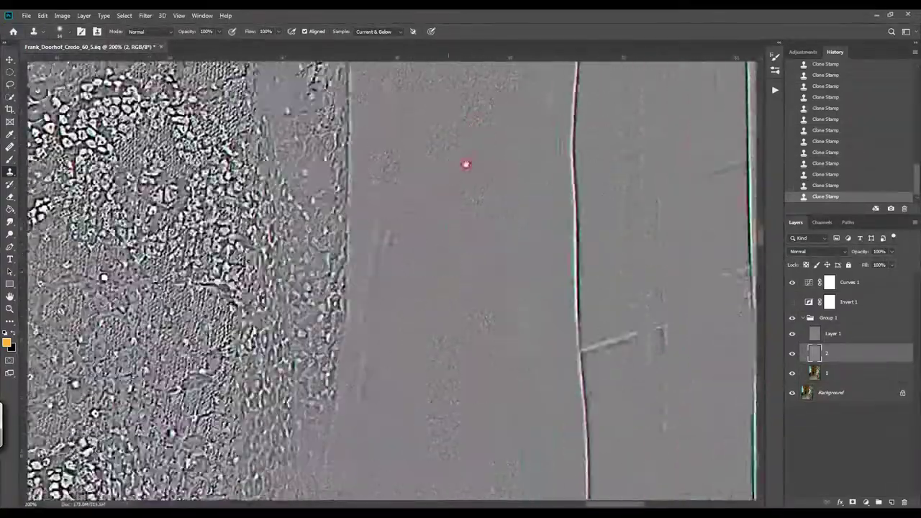
scroll(399, 299, "down", 3)
scroll(443, 211, "down", 3)
scroll(563, 310, "down", 3)
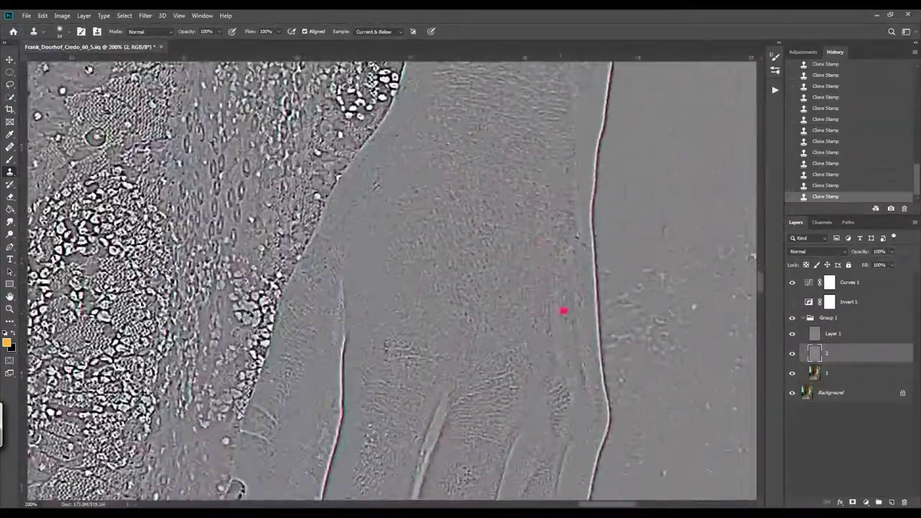
scroll(475, 146, "down", 2)
scroll(475, 146, "down", 2, "alt")
scroll(308, 216, "down", 3)
scroll(321, 185, "up", 2)
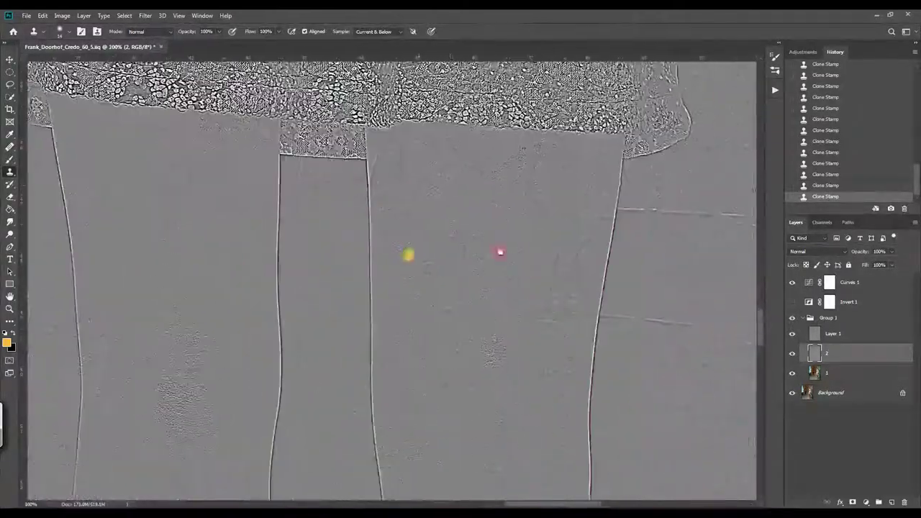
scroll(497, 251, "down", 2)
scroll(279, 236, "down", 3)
scroll(323, 273, "down", 3)
scroll(417, 294, "down", 3)
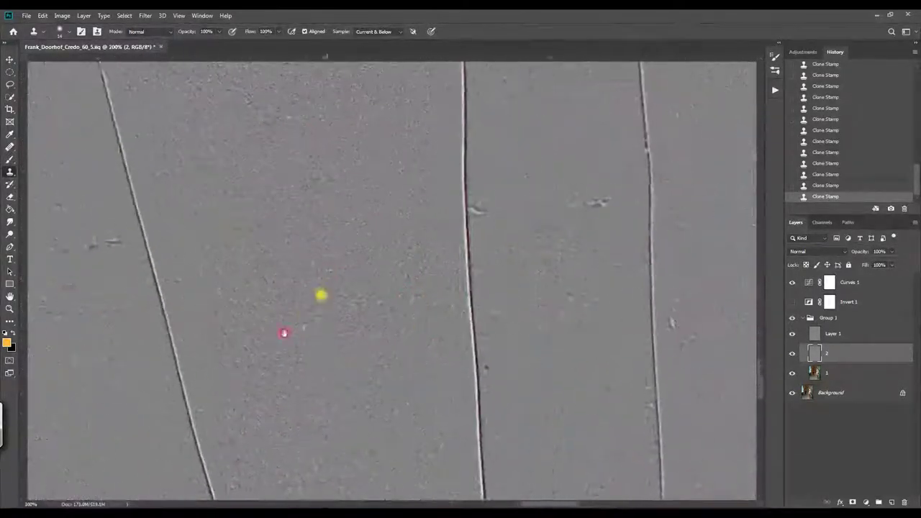
scroll(283, 333, "up", 2, "alt")
scroll(319, 376, "down", 1)
scroll(310, 396, "down", 3)
scroll(309, 286, "down", 3)
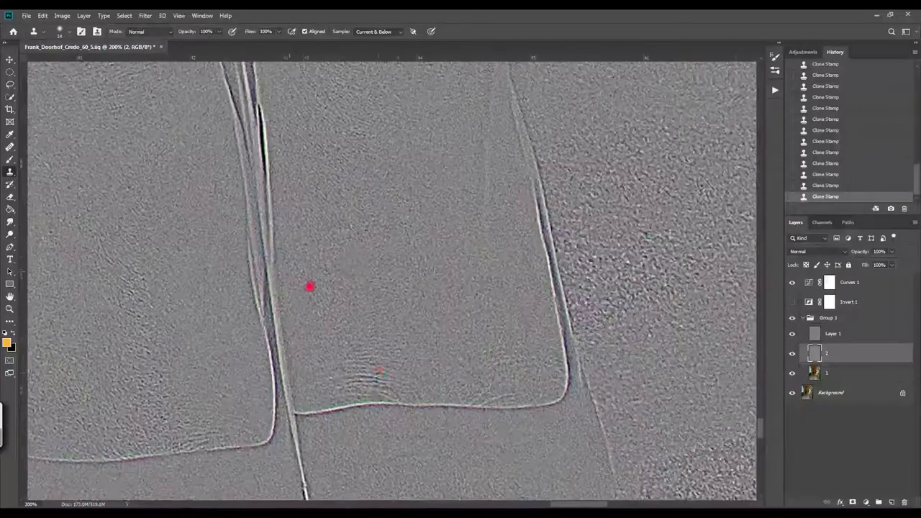
scroll(328, 382, "down", 3)
scroll(421, 339, "down", 3)
scroll(304, 286, "down", 3)
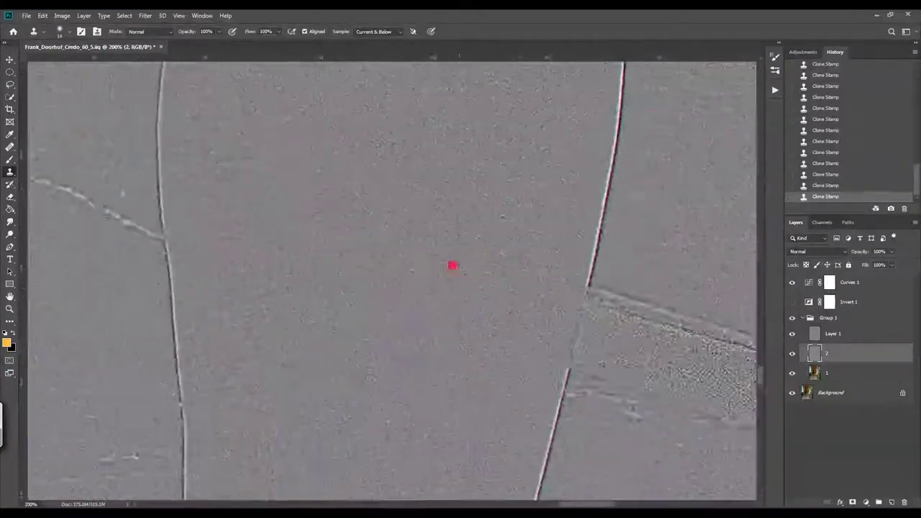
scroll(452, 263, "down", 3)
scroll(470, 269, "up", 3)
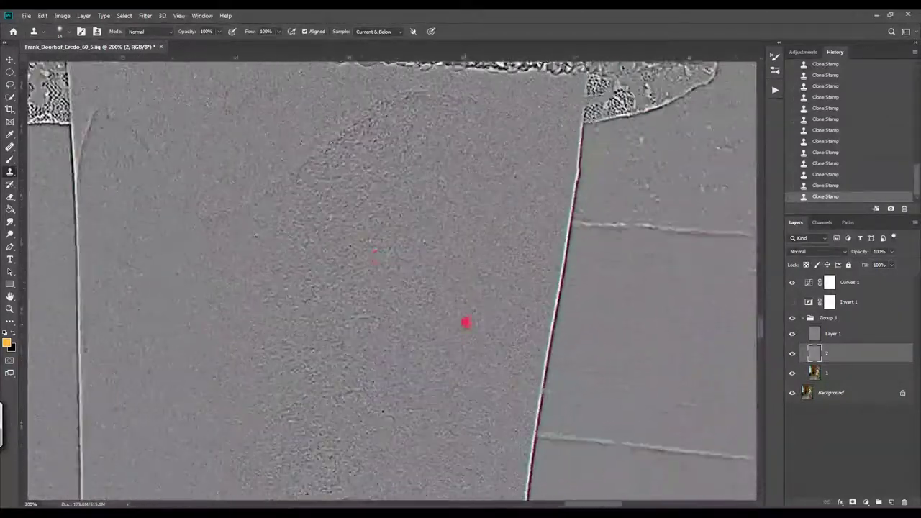
scroll(430, 169, "down", 3)
scroll(391, 244, "down", 2)
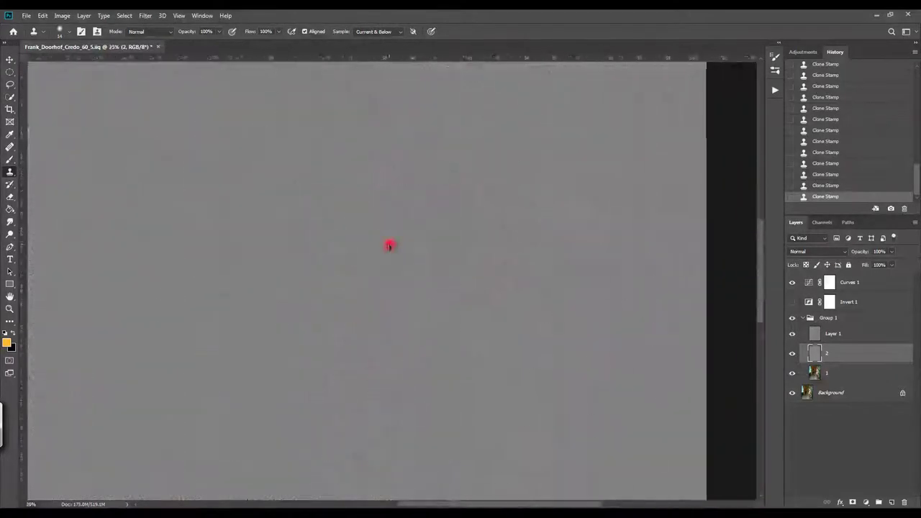
left_click(818, 251)
left_click(828, 372)
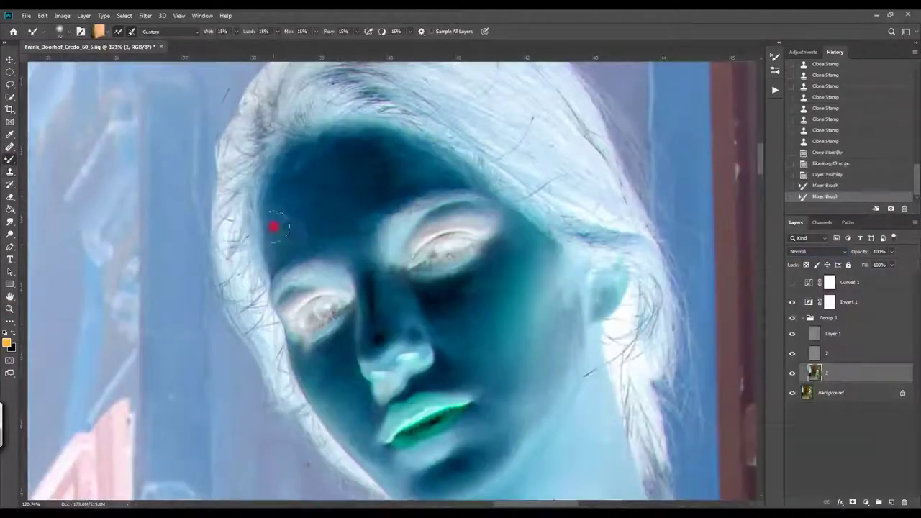
- Blend the forehead and the skin beside the nose with the Mixer Brush on layer 1
mouse_move(274, 227)
left_mouse_down()
mouse_move(359, 164)
mouse_move(361, 208)
left_mouse_up()
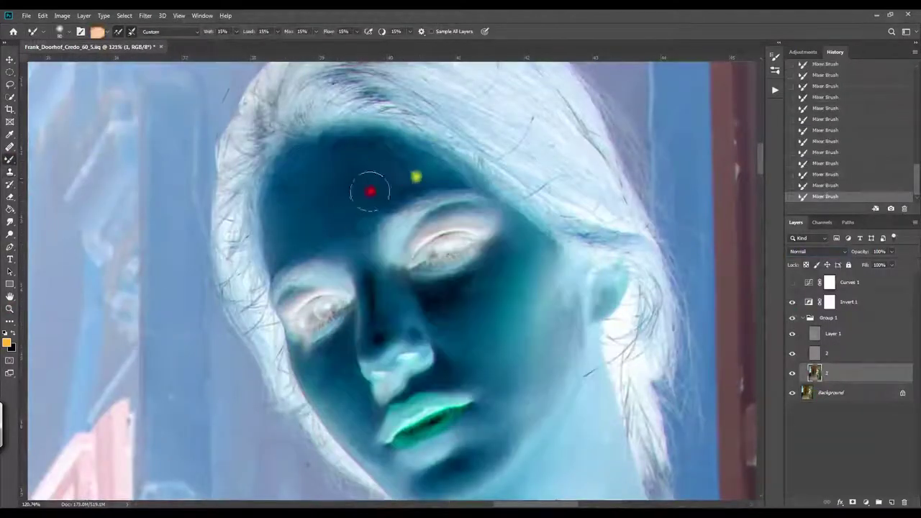
left_click_drag(376, 152, 305, 165)
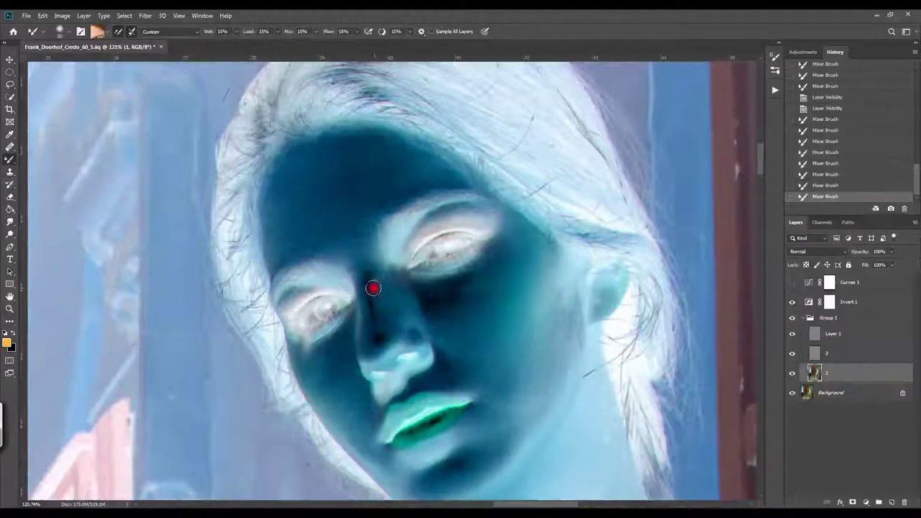
mouse_move(372, 288)
left_mouse_down()
mouse_move(364, 295)
mouse_move(317, 237)
left_mouse_up()
left_click(382, 162, "alt")
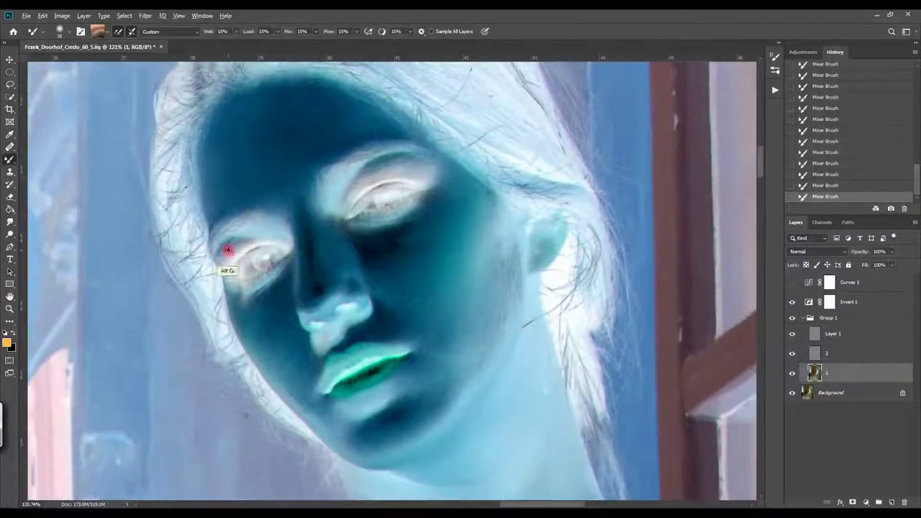
right_click(382, 255)
- Sample and blend skin tones around the eye, cheeks and under-eye area
left_click(337, 209, "alt")
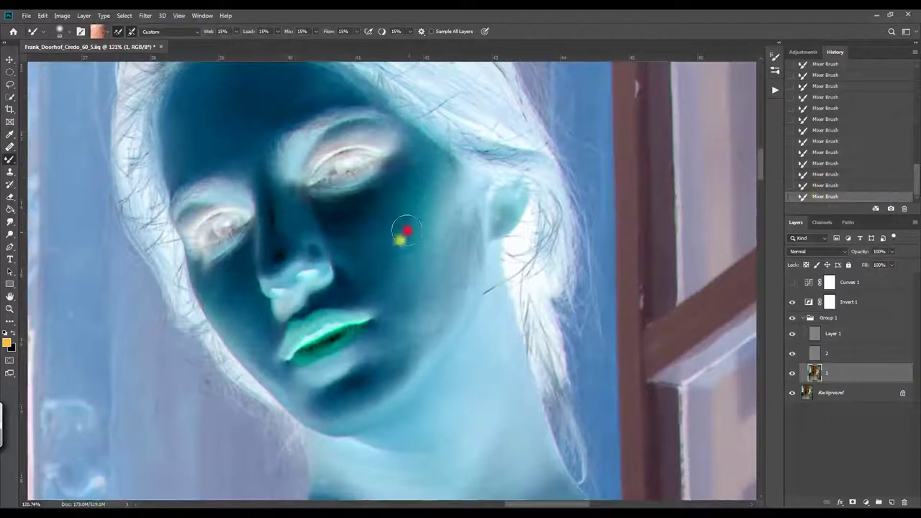
right_click(389, 263)
left_click(448, 206, "alt")
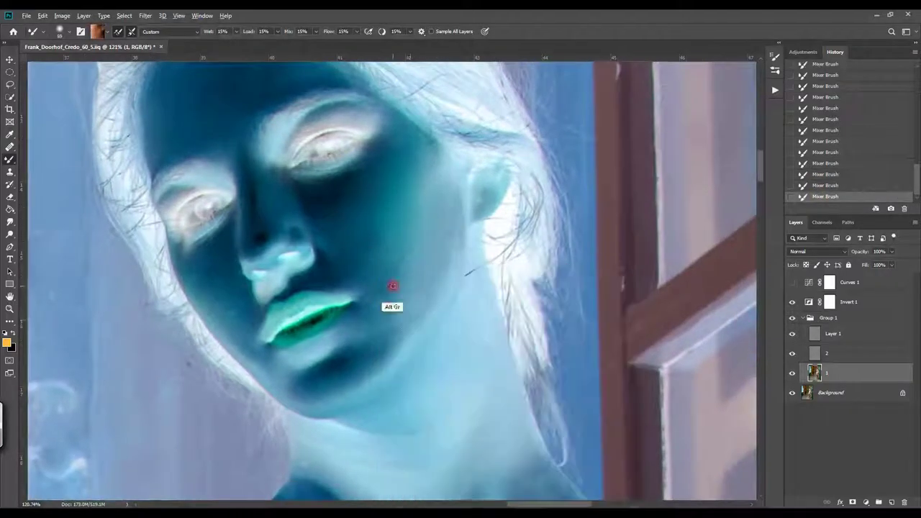
left_click(352, 374, "alt")
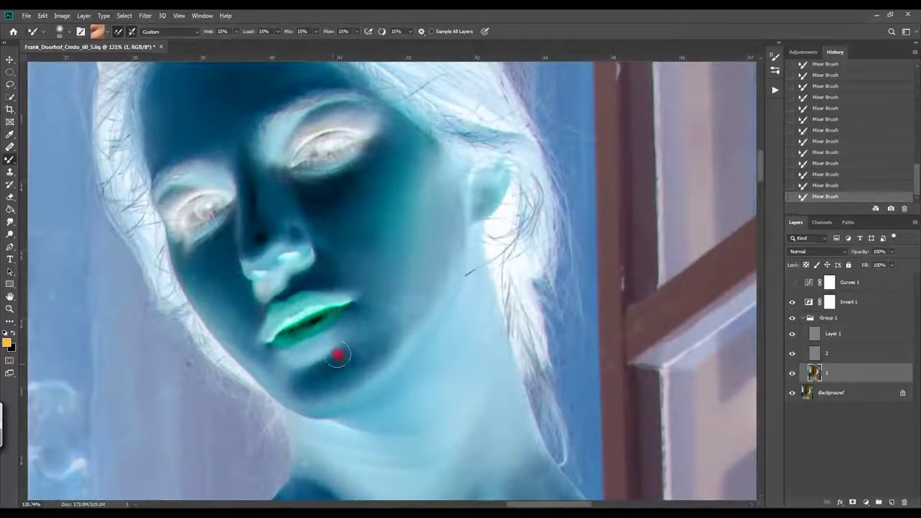
right_click(456, 220)
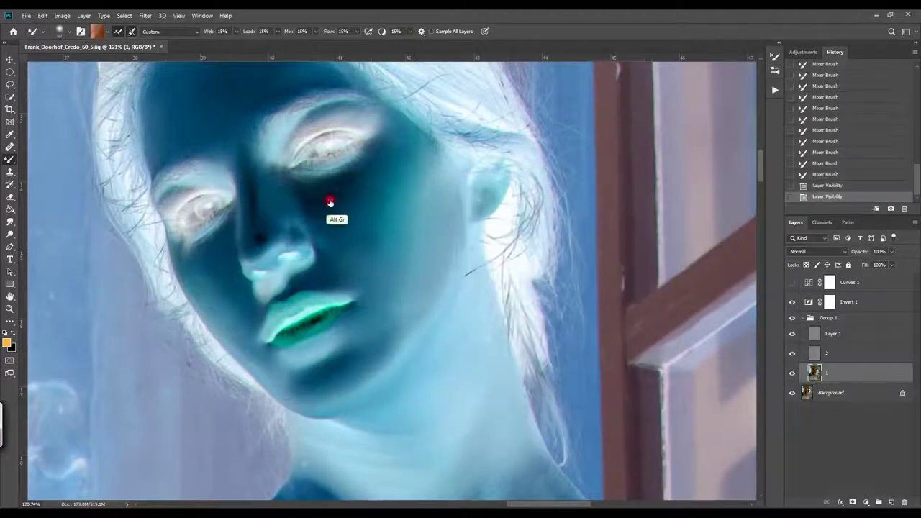
left_click(414, 288, "alt")
key("ctrl+1")
left_click(317, 276, "alt")
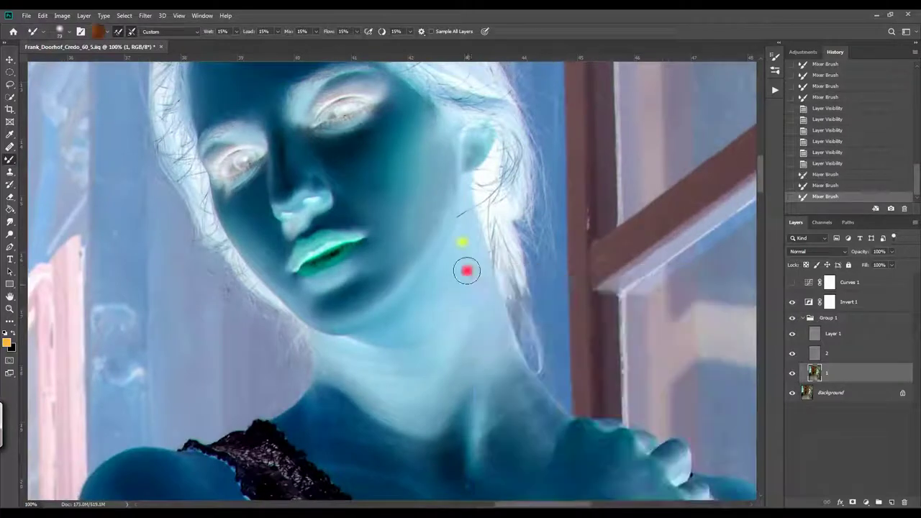
- Even out the neck using sampled darker brown and lighter peach skin tones
left_click(393, 343, "alt")
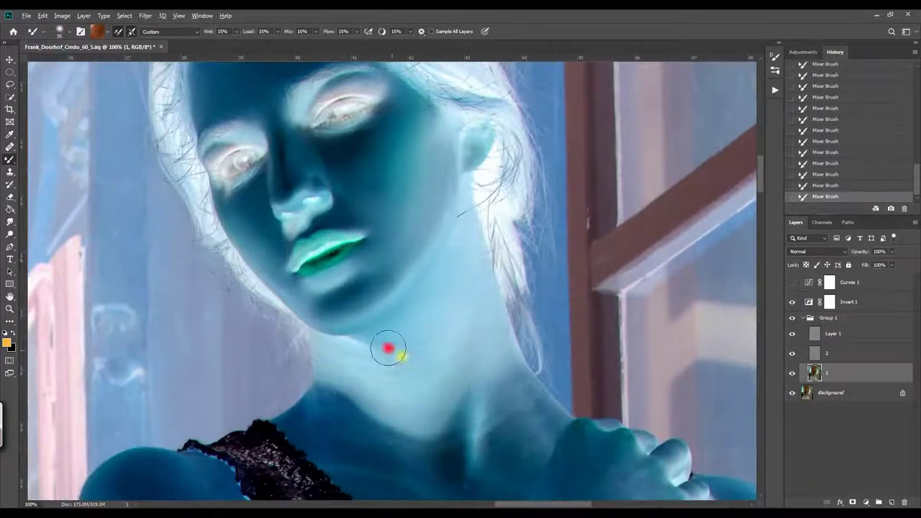
key("ctrl+minus")
right_click(425, 240)
key("Return")
left_click(446, 438, "alt")
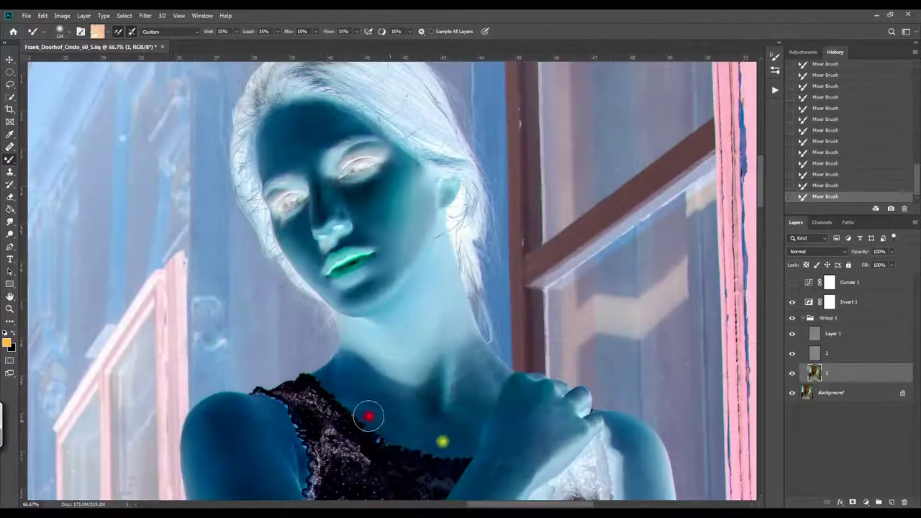
left_click(428, 307)
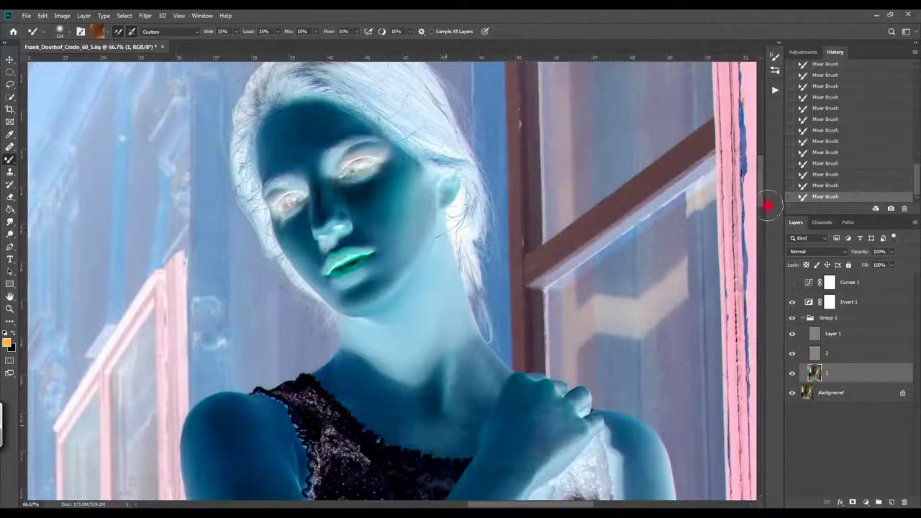
left_click(425, 416, "alt")
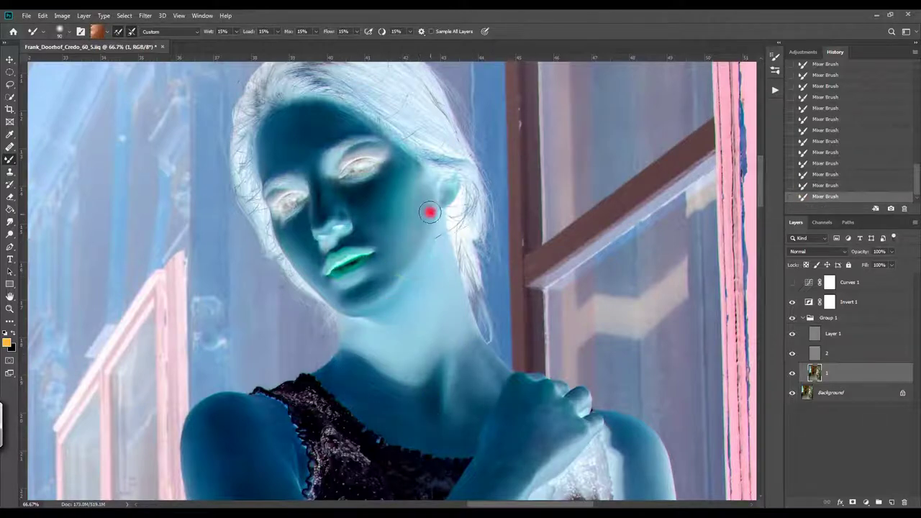
scroll(322, 127, "down", 3)
left_click(792, 317)
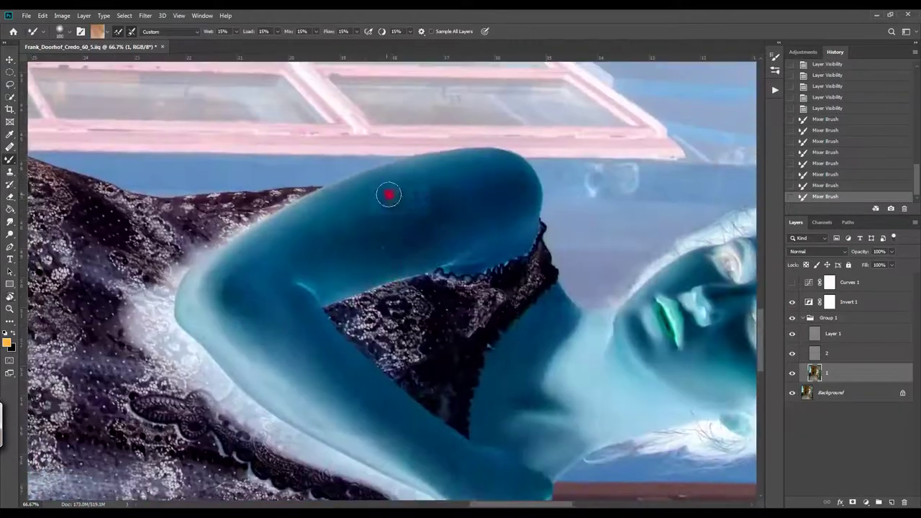
- Smooth the underarm and arm tones, resizing the brush to 80, 149 and 114
left_click_drag(243, 269, 465, 242)
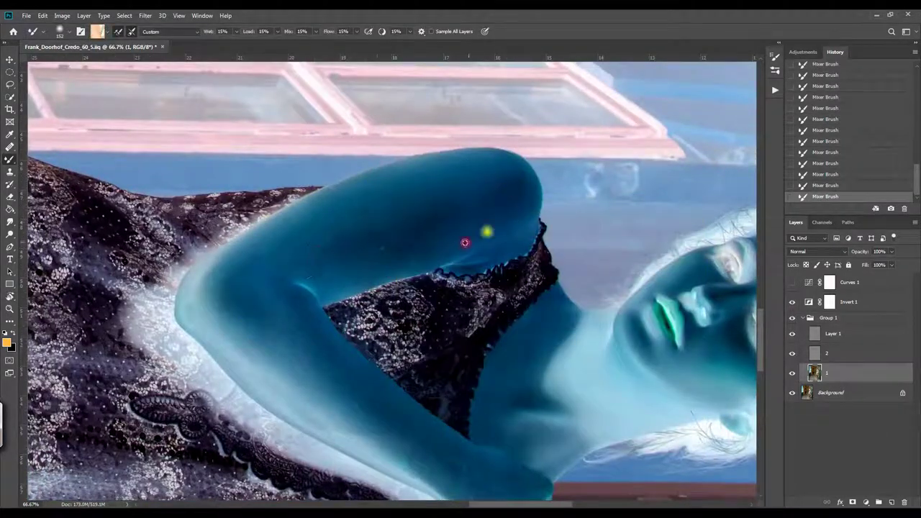
left_click_drag(251, 365, 512, 332)
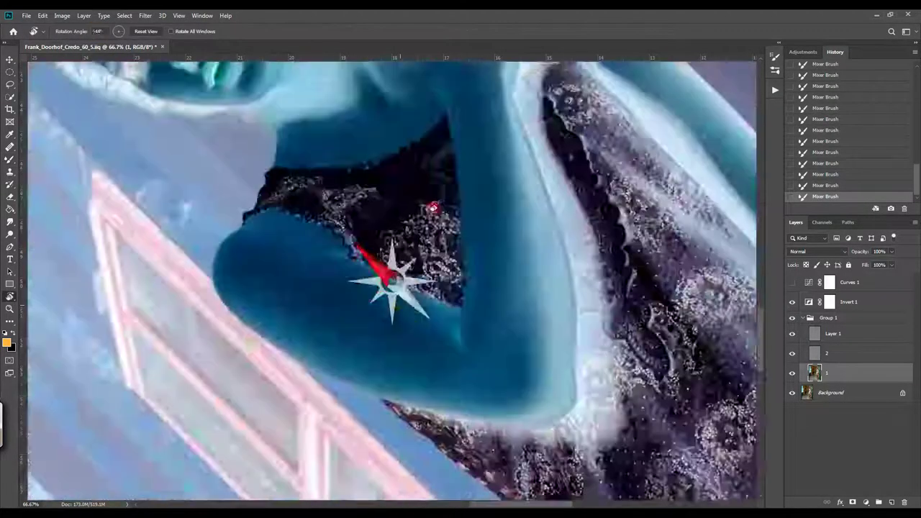
right_click(629, 160)
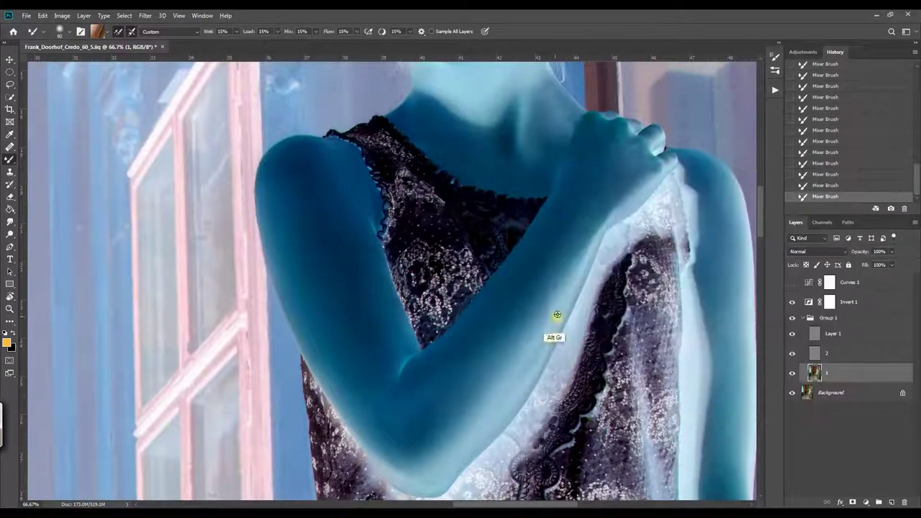
left_click_drag(647, 184, 560, 284)
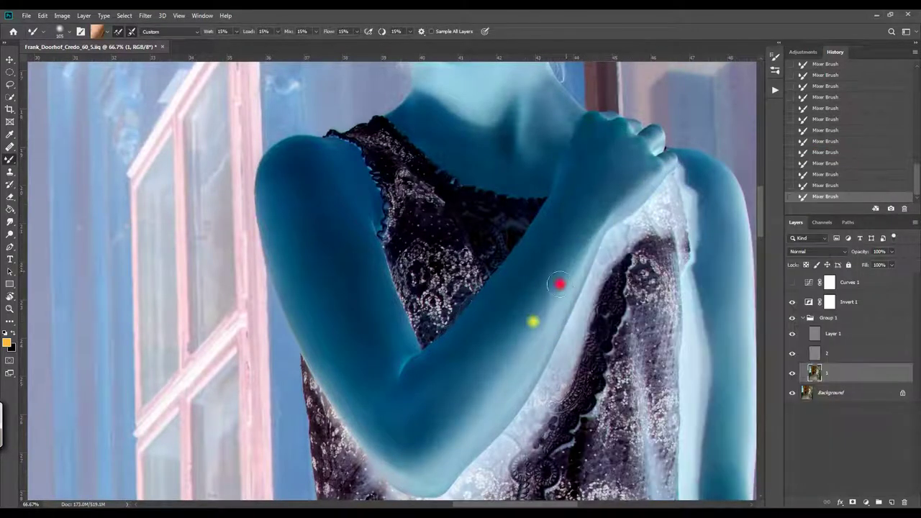
right_click(436, 387)
left_click(537, 267)
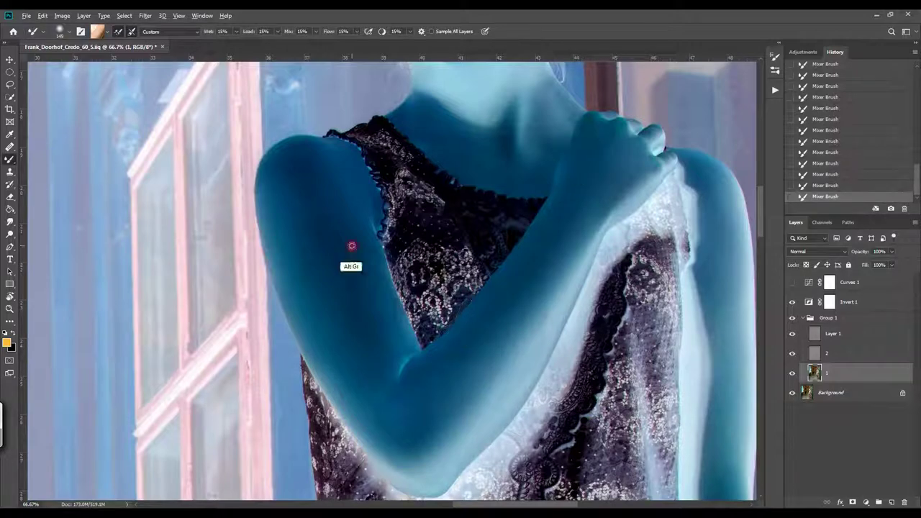
left_click(793, 319)
left_click_drag(506, 436, 262, 378)
right_click(488, 159)
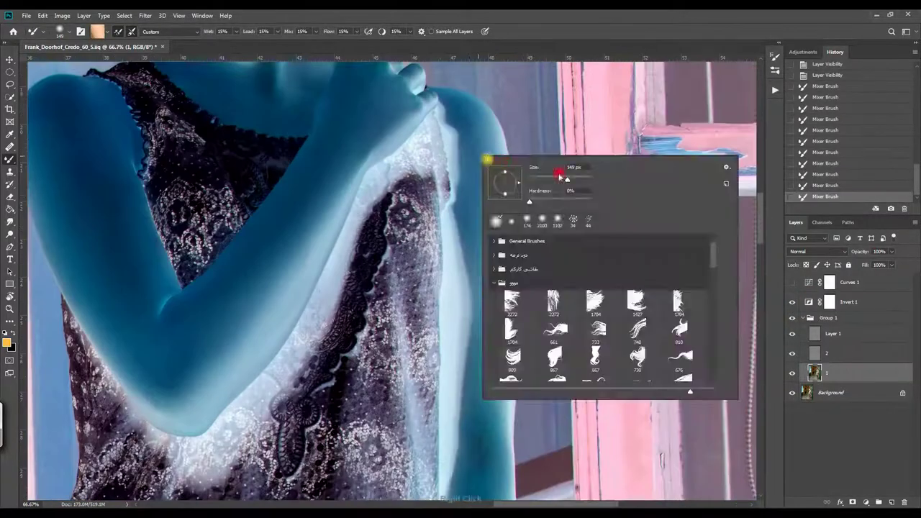
left_click_drag(559, 176, 556, 175)
left_click_drag(488, 126, 491, 248)
- Sample the forearm skin tone and bring the legs below the dress into view
scroll(486, 171, "down", 3)
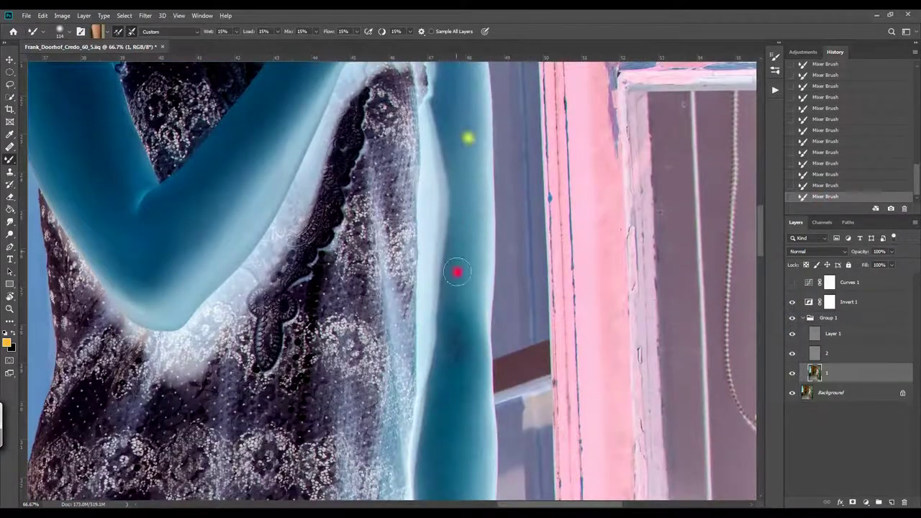
scroll(453, 259, "down", 3)
scroll(432, 249, "down", 1)
scroll(408, 230, "down", 1)
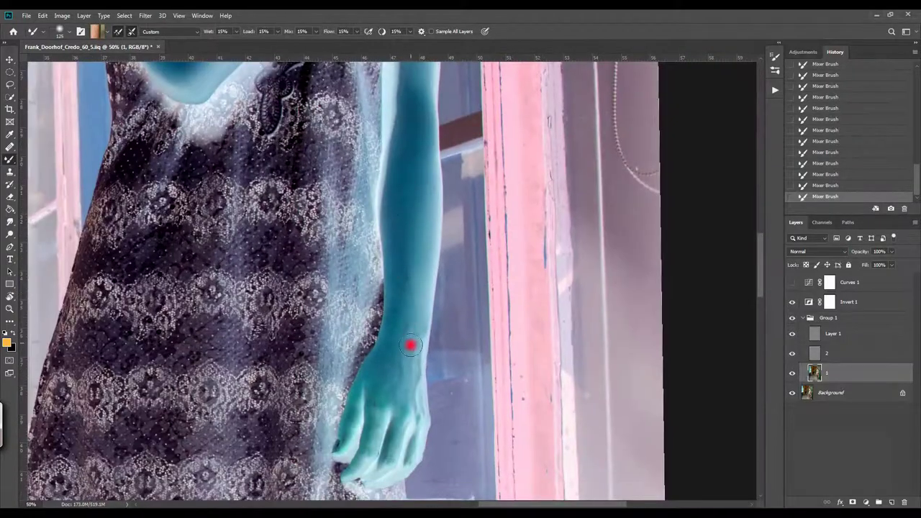
scroll(410, 345, "up", 1)
scroll(373, 287, "down", 1)
left_click(423, 318, "alt")
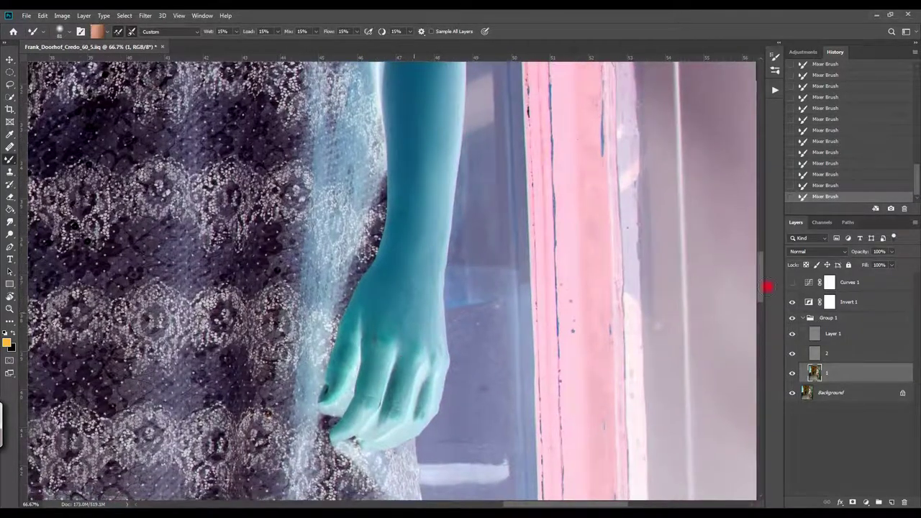
mouse_move(427, 354)
left_mouse_down()
mouse_move(442, 323)
mouse_move(415, 116)
left_mouse_up()
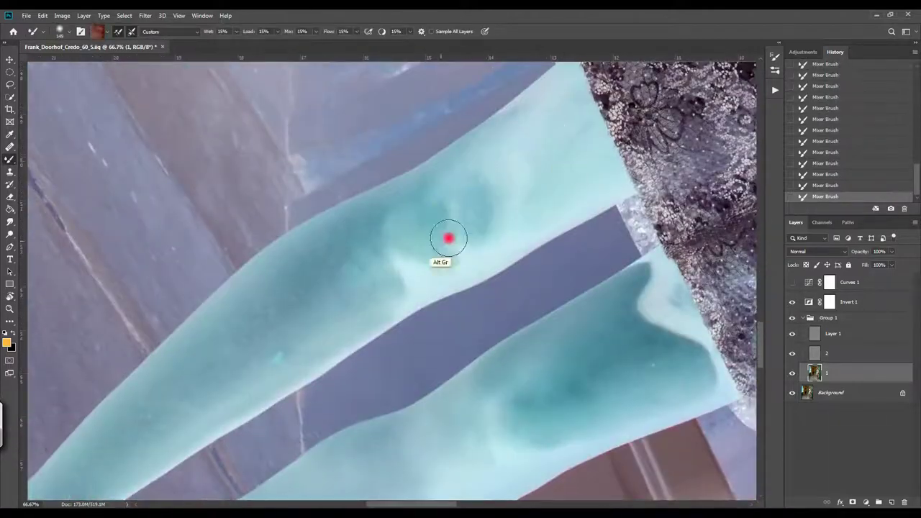
- Smooth the thigh and leg skin shading with the Mixer Brush on layer 1
scroll(517, 138, "down", 1)
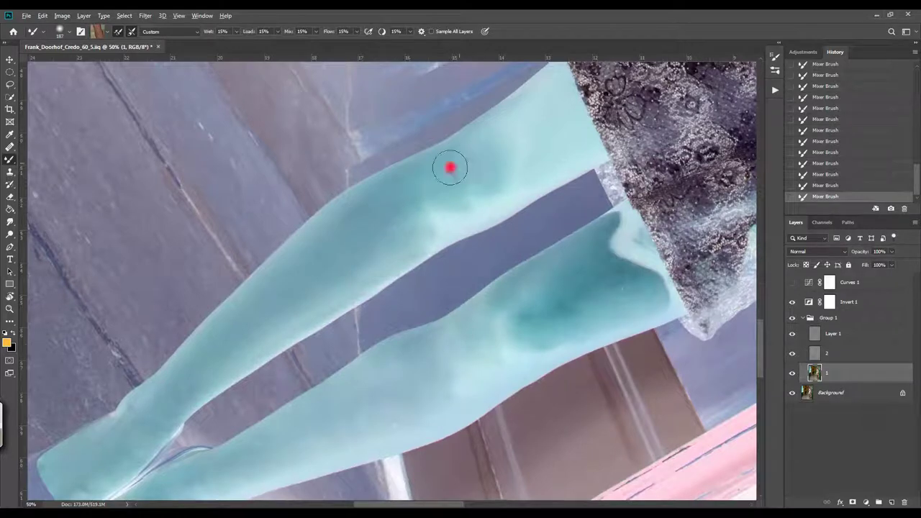
key("bracketleft")
key("bracketleft")
key("bracketleft")
left_click_drag(449, 167, 402, 236)
scroll(394, 185, "down", 3)
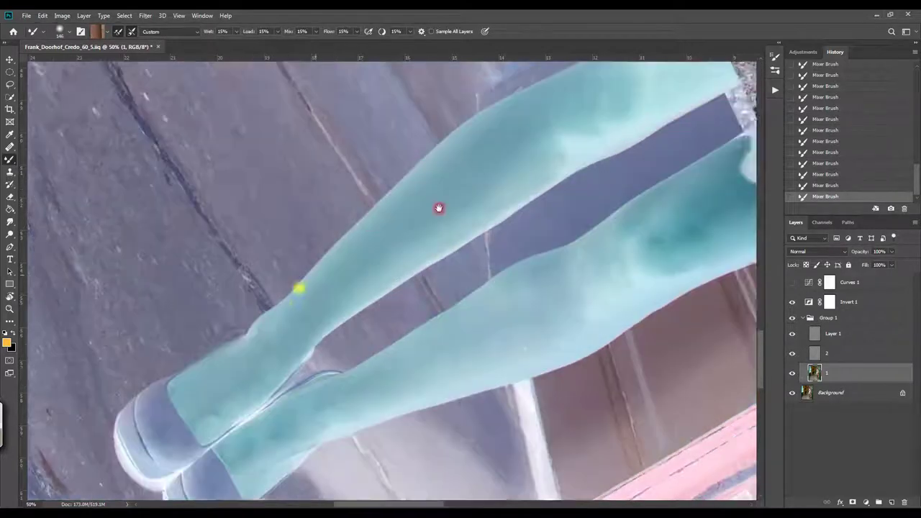
scroll(388, 248, "up", 3)
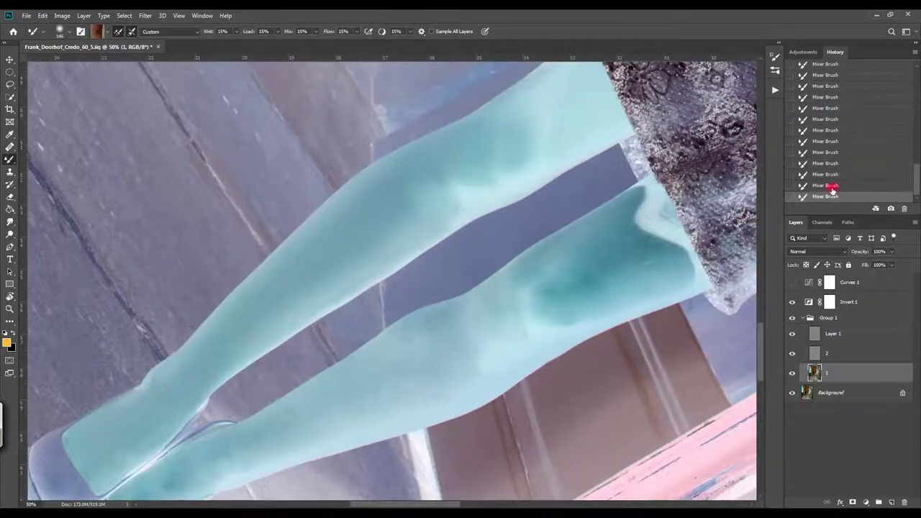
left_click(792, 301)
left_click_drag(400, 237, 261, 285)
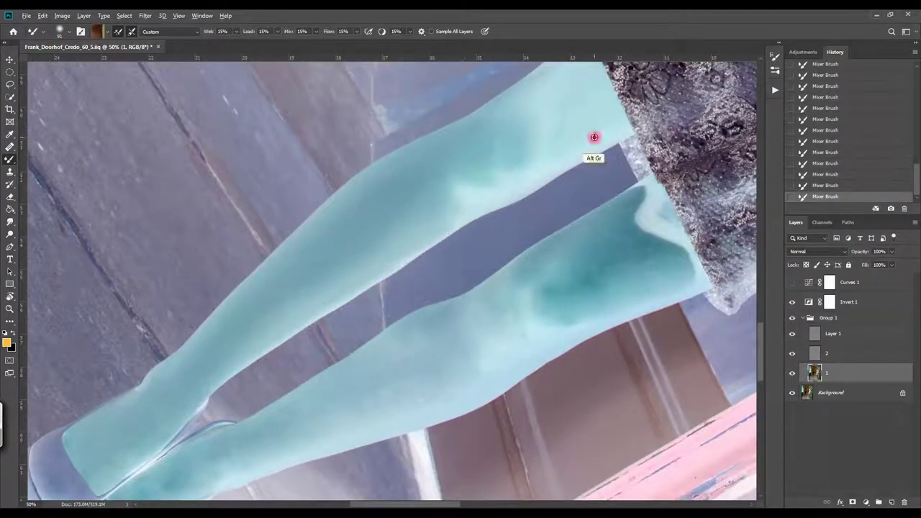
scroll(539, 161, "down", 3)
right_click(298, 293)
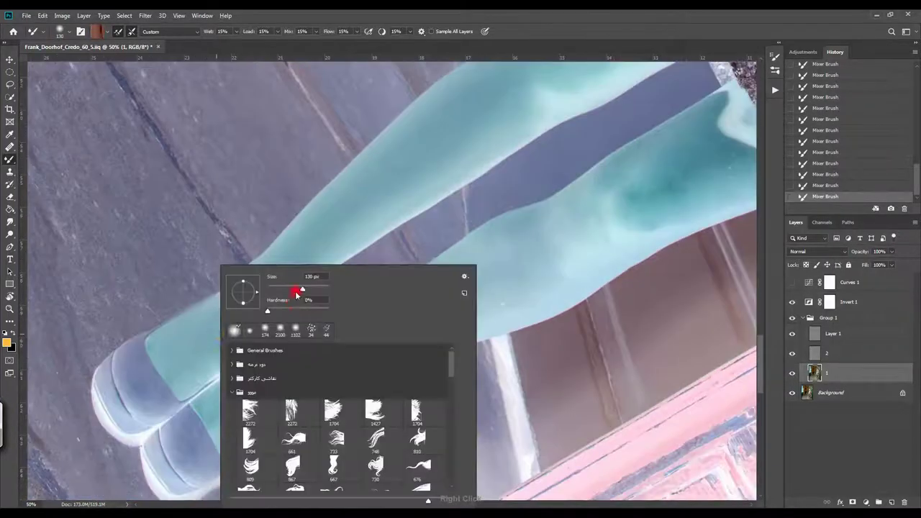
key("Return")
- Blend the skin tones along the lower leg and near the upper knee
left_click(792, 301)
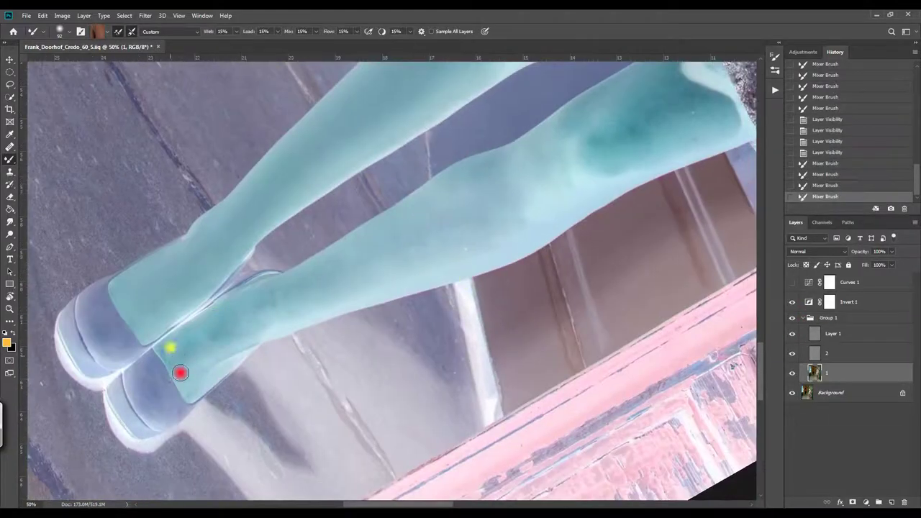
left_click_drag(181, 372, 252, 294)
left_click_drag(481, 166, 386, 241)
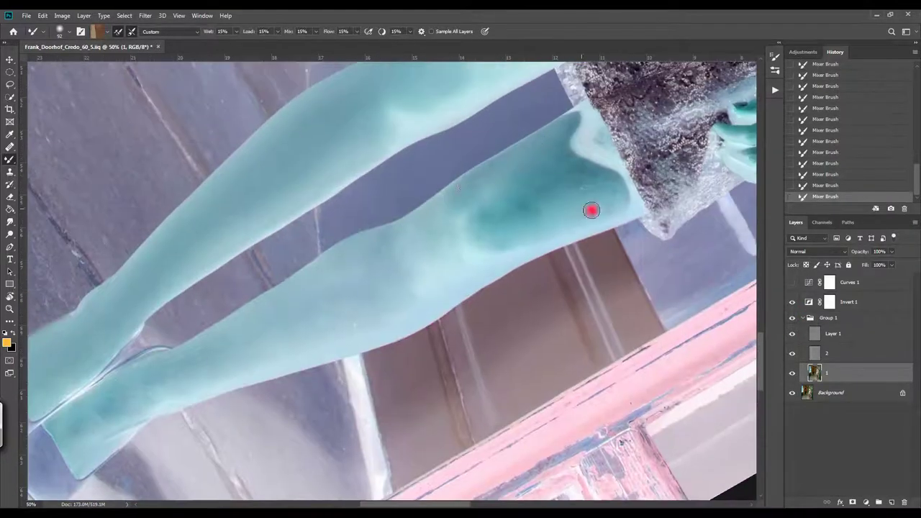
mouse_move(559, 179)
left_mouse_down()
mouse_move(570, 179)
mouse_move(497, 185)
mouse_move(422, 232)
mouse_move(431, 277)
mouse_move(571, 205)
left_mouse_up()
right_click(497, 215)
key("Escape")
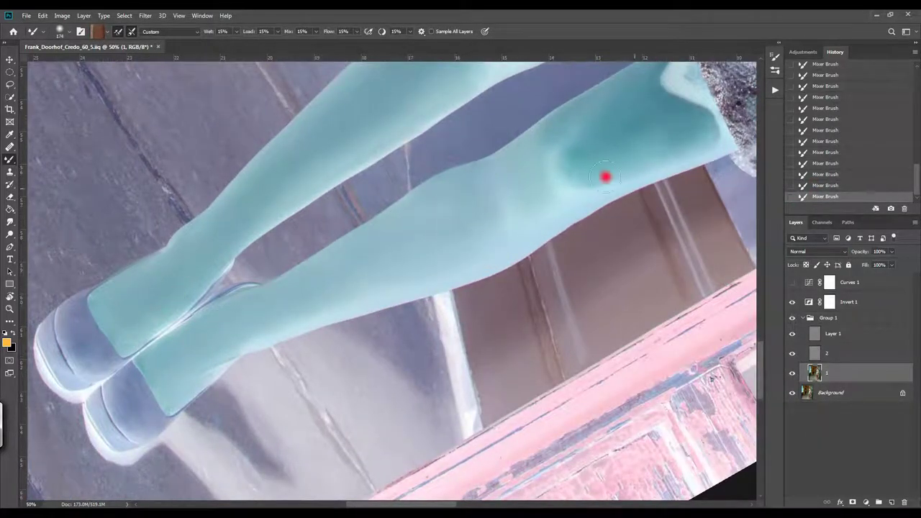
- Hide the Invert 1 preview, frame the knees and shoes, and show Group 1
left_click(794, 303)
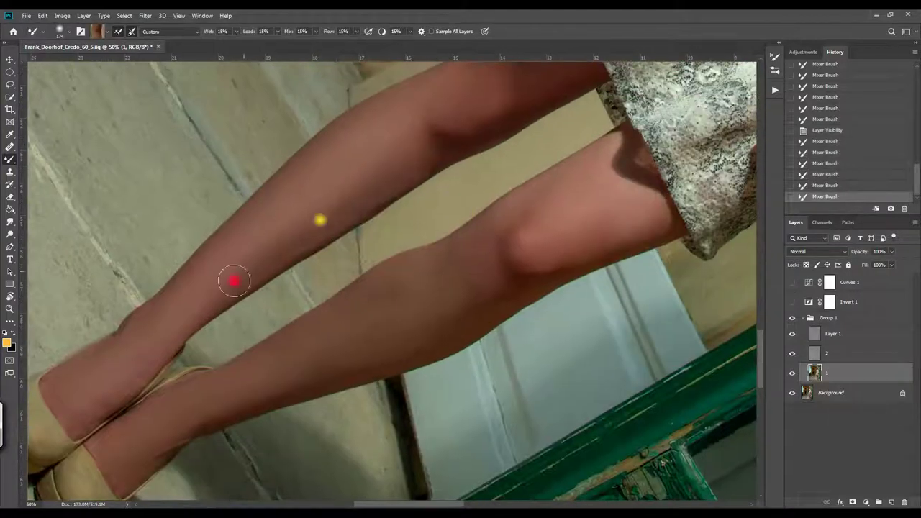
left_click_drag(597, 198, 534, 235)
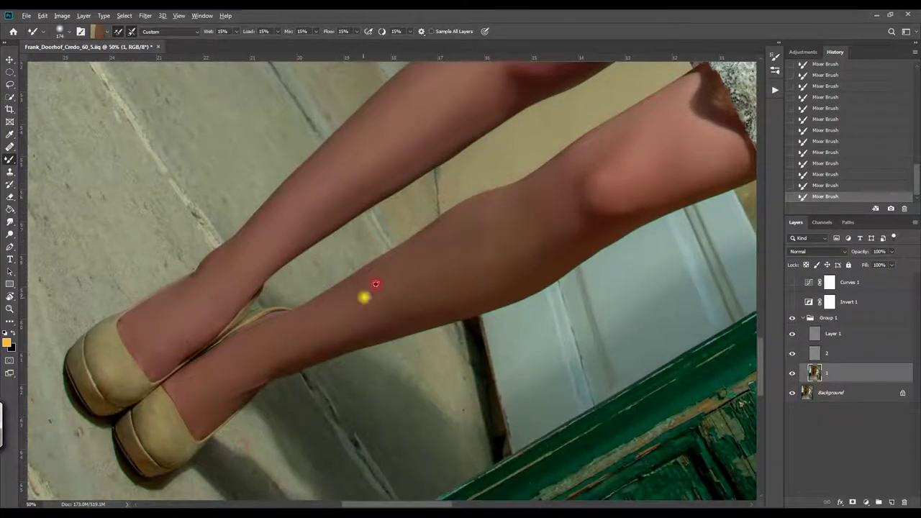
mouse_move(431, 308)
left_mouse_down()
mouse_move(293, 339)
mouse_move(415, 147)
left_mouse_up()
right_click(293, 339)
key("Escape")
scroll(497, 299, "down", 2)
scroll(392, 247, "down", 2)
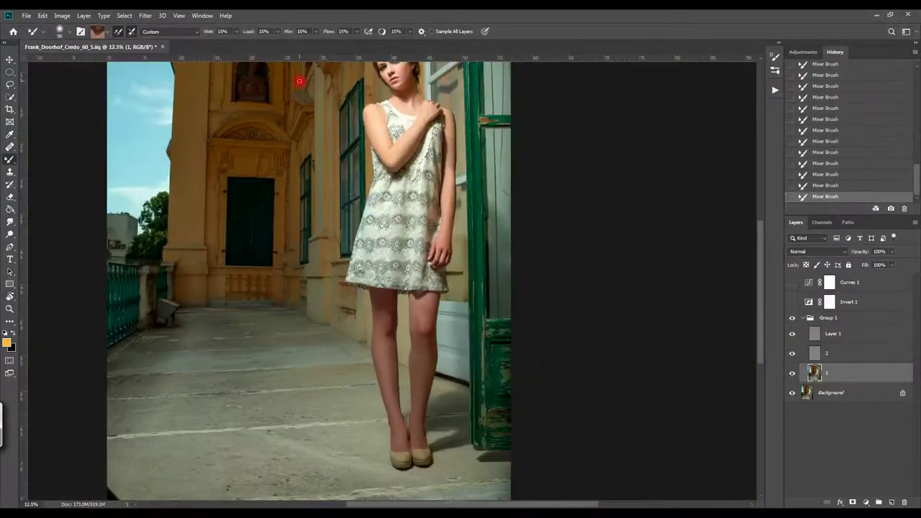
left_click(792, 321)
key("ctrl+plus")
key("ctrl+plus")
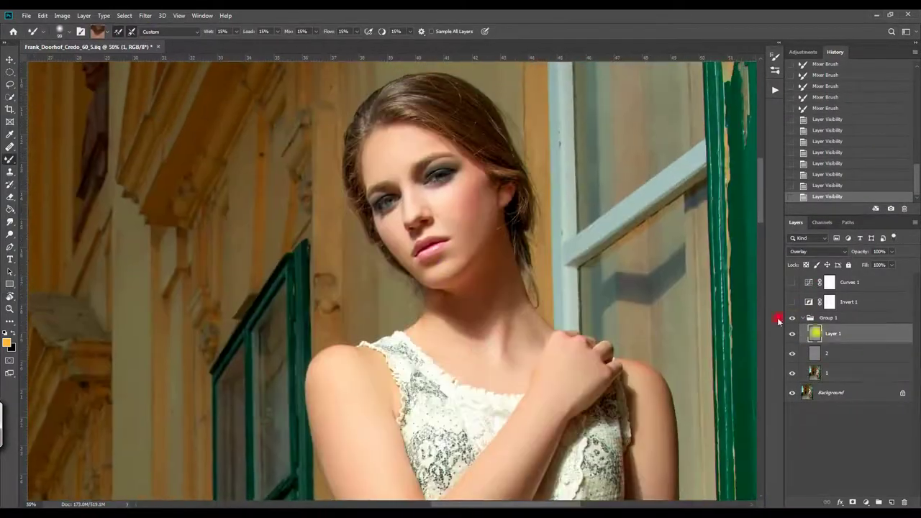
- Dodge the skin around and below the eyes on Layer 1
key("o")
left_click_drag(406, 170, 399, 147)
left_click_drag(453, 194, 407, 195)
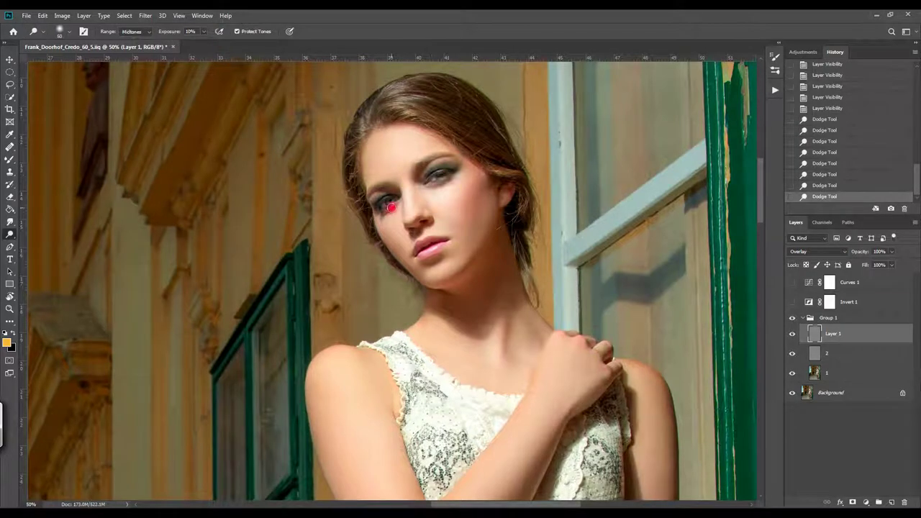
scroll(431, 248, "up", 3)
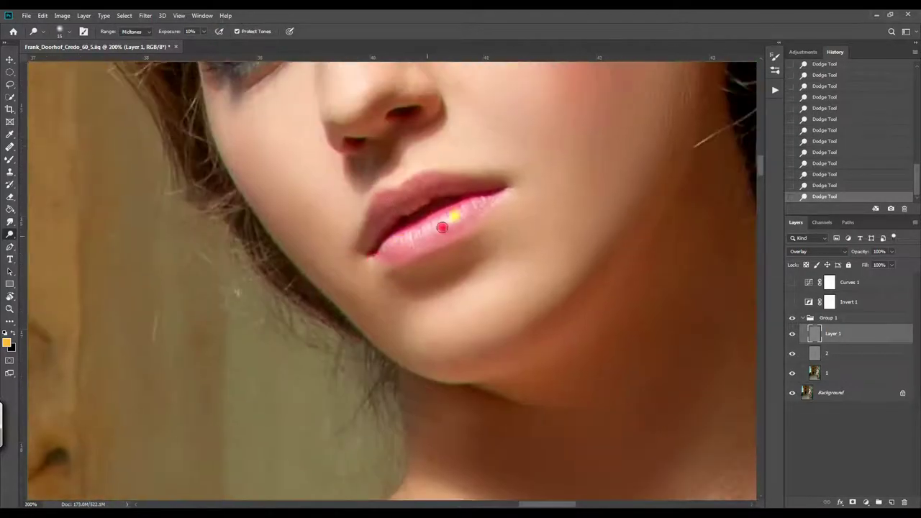
scroll(415, 172, "down", 5)
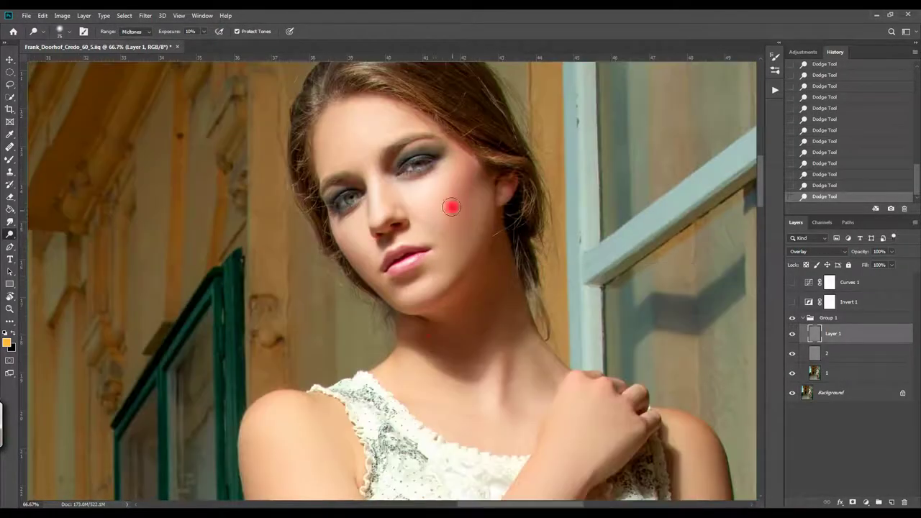
scroll(456, 304, "up", 1)
scroll(295, 312, "up", 2)
- Dodge the arm, hand, upper leg, knee and lower leg
left_click_drag(294, 312, 315, 381)
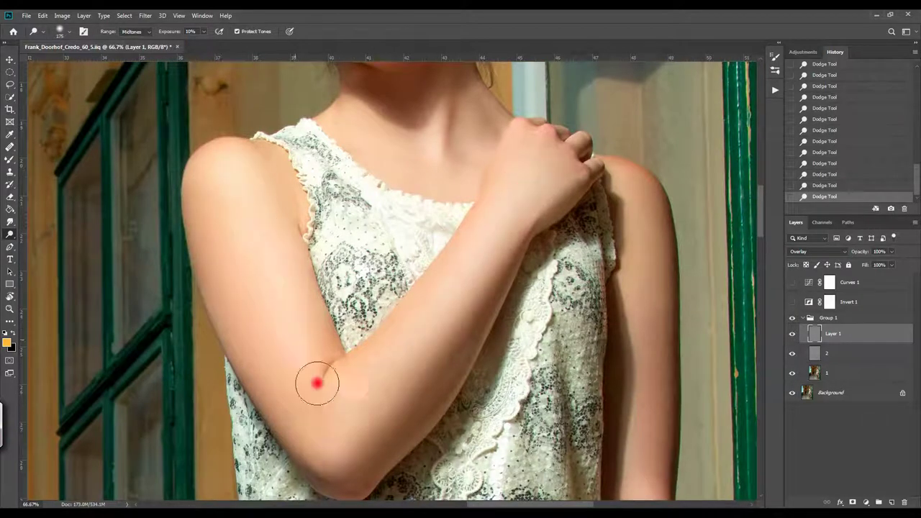
scroll(505, 167, "down", 5)
scroll(504, 167, "down", 5)
scroll(479, 448, "down", 2)
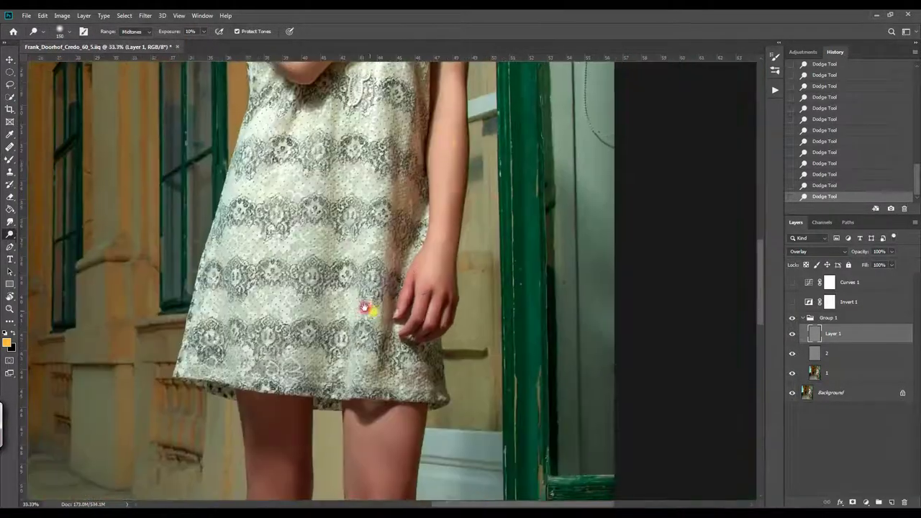
scroll(368, 308, "down", 5)
scroll(329, 158, "down", 1)
left_click_drag(422, 150, 417, 271)
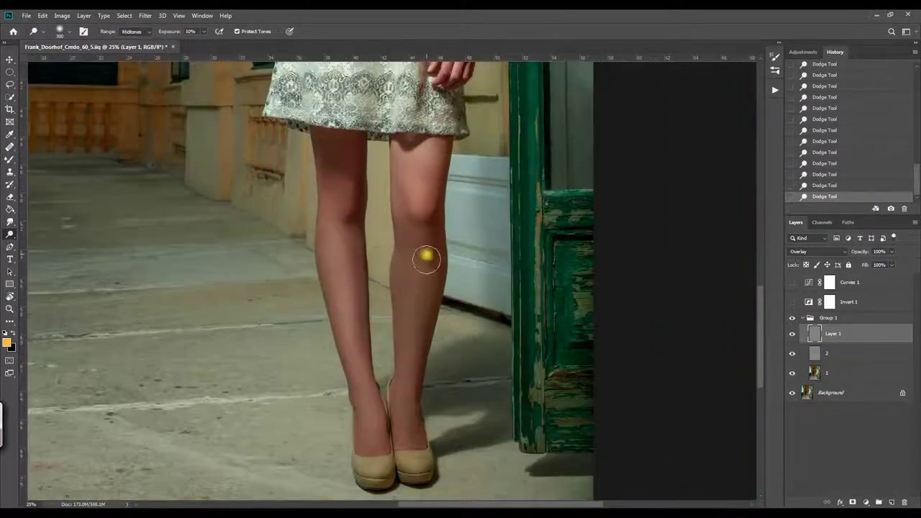
left_click_drag(401, 403, 403, 446)
scroll(402, 403, "down", 3)
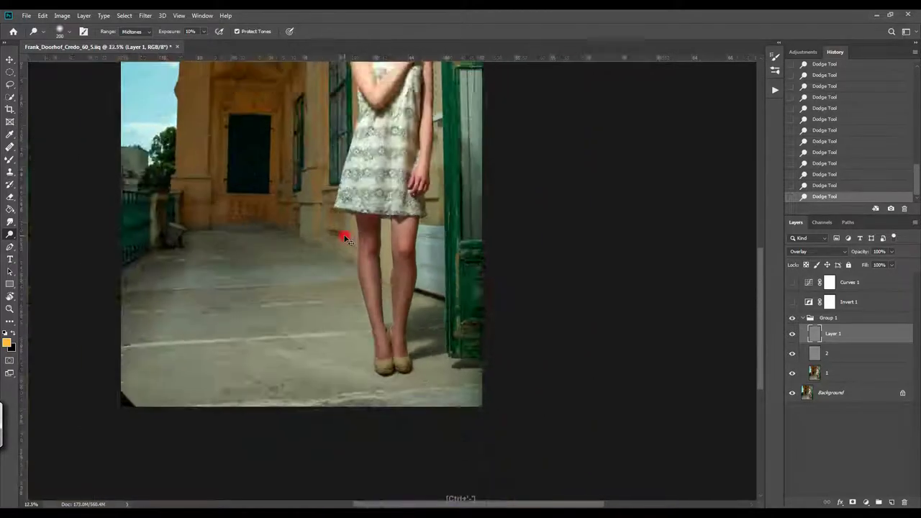
- Burn the eye shadows, compare Layer 1 on and off, and add empty Layer 2
left_click(791, 333)
scroll(230, 220, "up", 3)
scroll(231, 219, "up", 2)
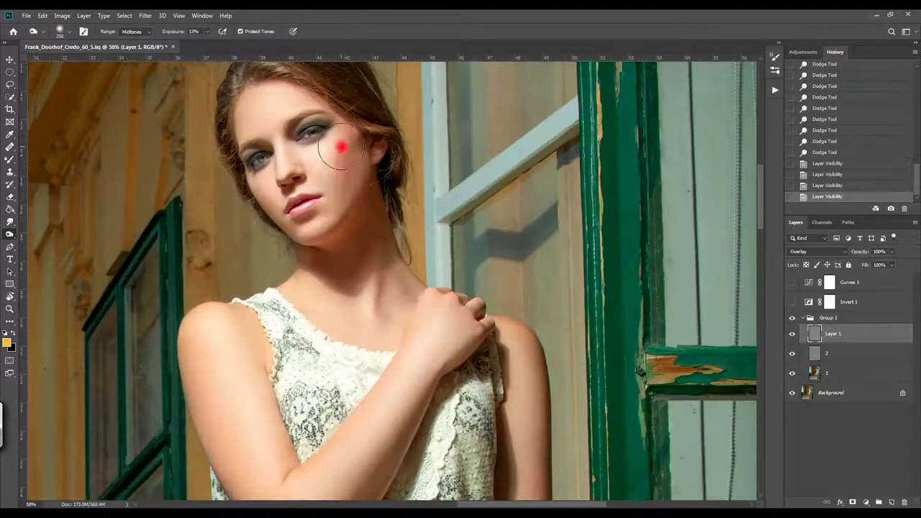
mouse_move(335, 144)
left_mouse_down()
mouse_move(247, 117)
mouse_move(325, 135)
left_mouse_up()
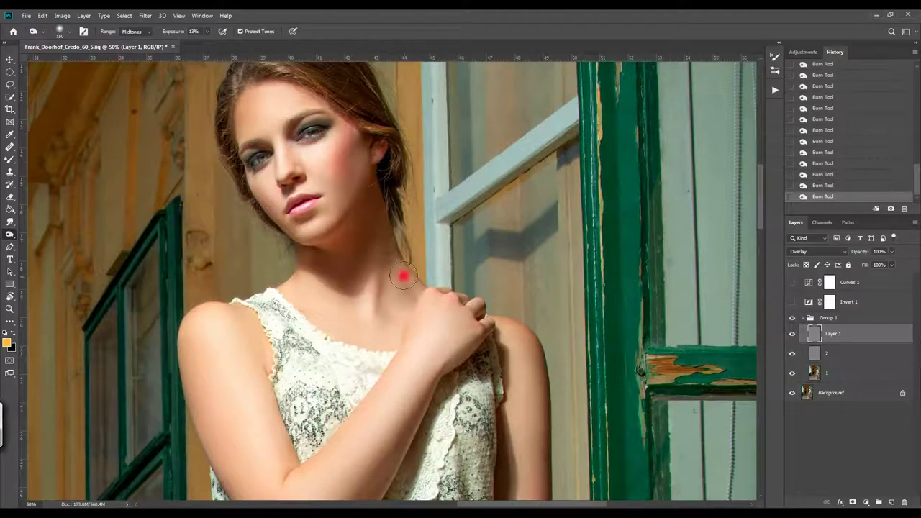
scroll(323, 90, "down", 1)
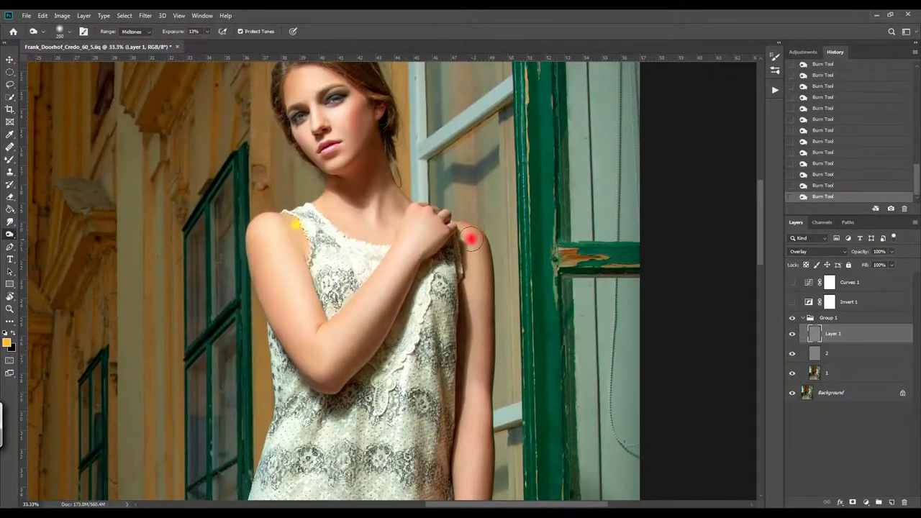
scroll(471, 238, "down", 2)
scroll(448, 392, "down", 5)
scroll(417, 391, "down", 5)
scroll(419, 161, "down", 2)
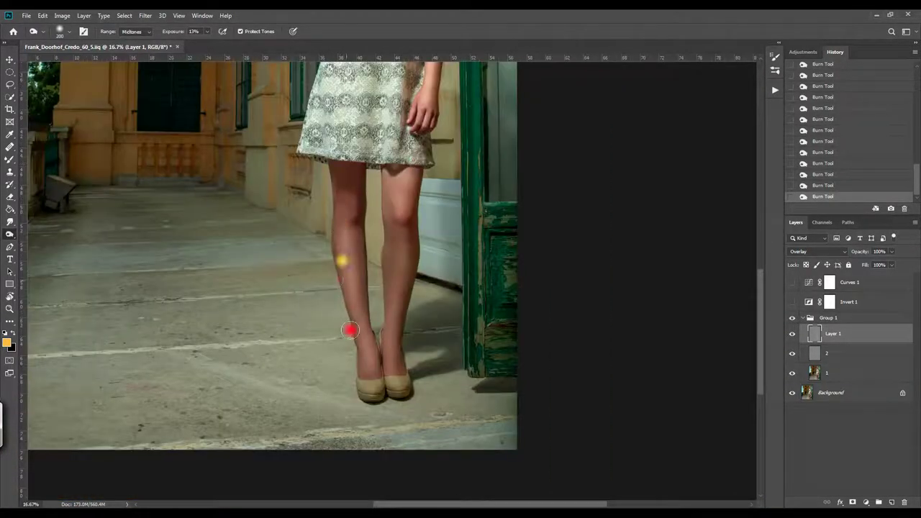
scroll(719, 165, "down", 2)
left_click(792, 333)
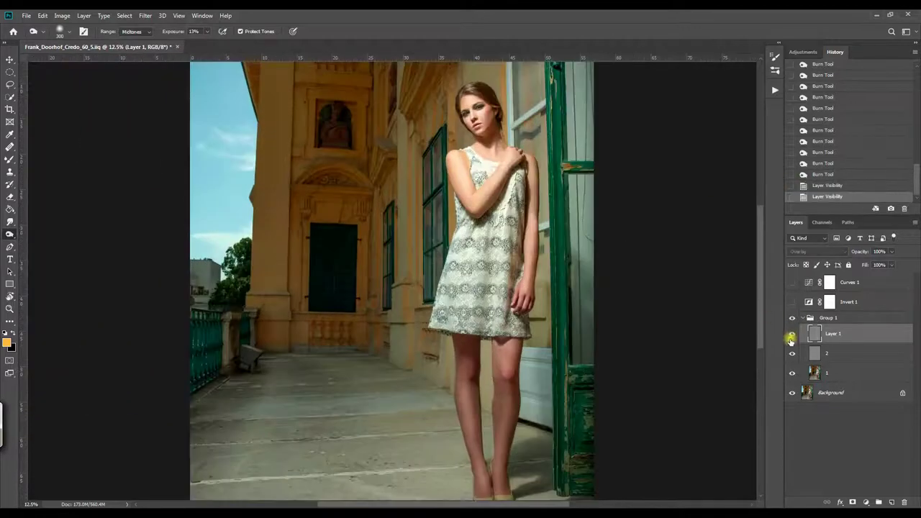
left_click(792, 317)
- Clone Stamp away the flyaway hairs at the top and upper right of the head
key("ctrl+1")
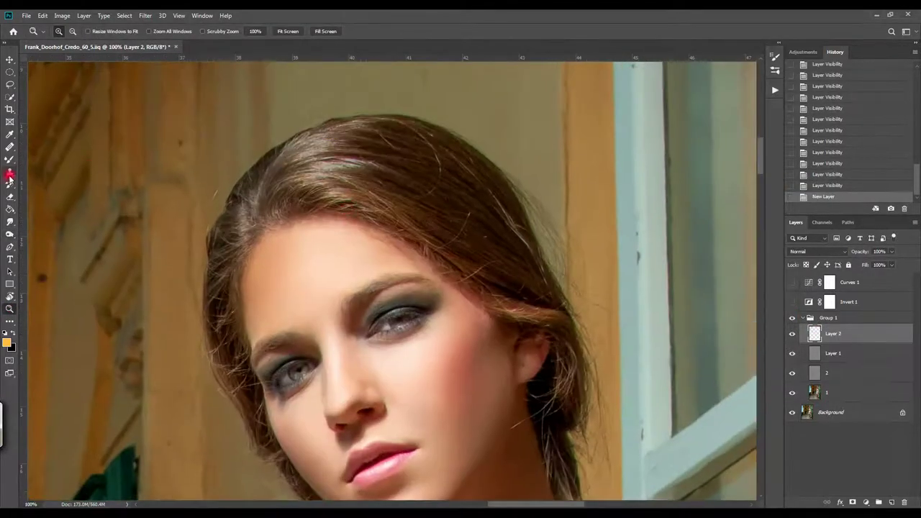
key("s")
left_click_drag(438, 180, 431, 154)
mouse_move(459, 205)
left_mouse_down()
mouse_move(435, 260)
mouse_move(462, 230)
left_mouse_up()
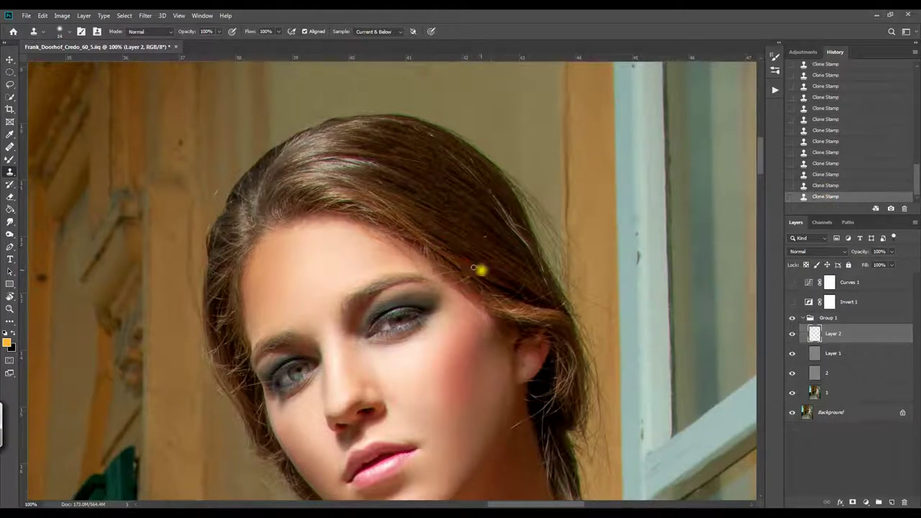
right_click(479, 216)
left_click(490, 197)
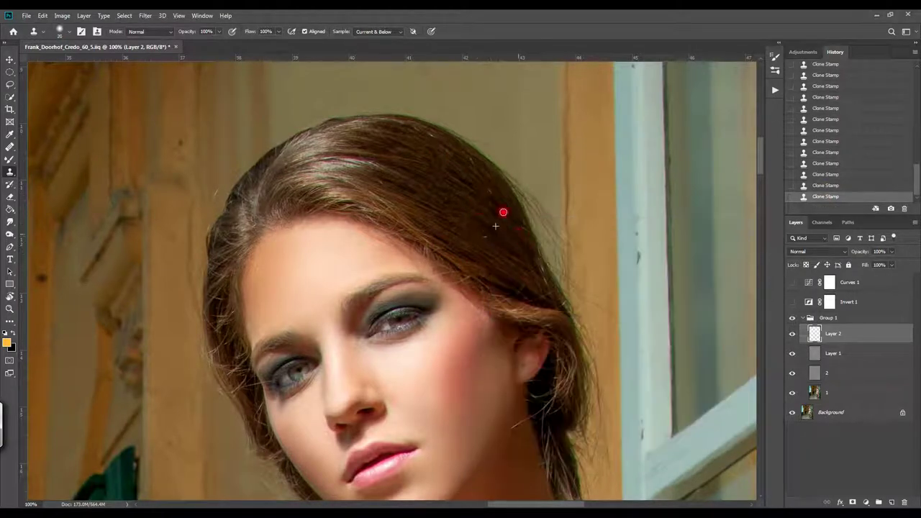
scroll(288, 162, "down", 5)
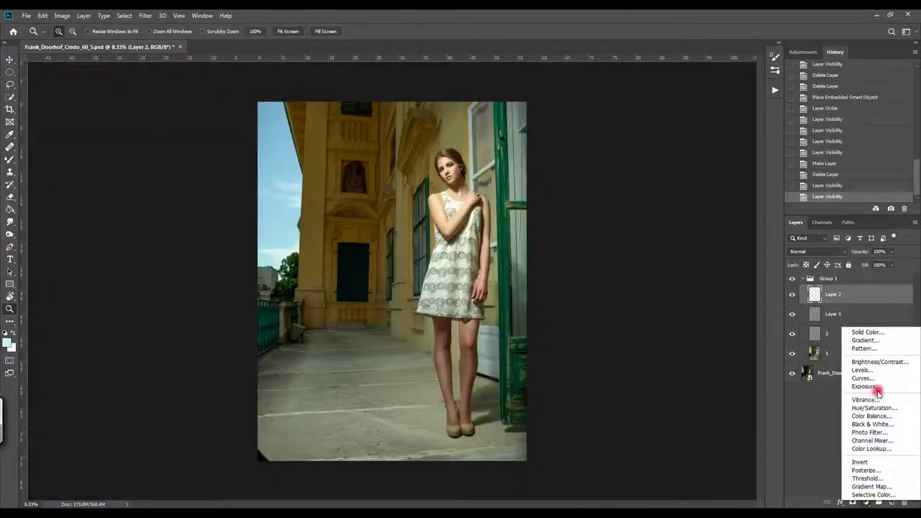
- Add a gradient fill layer using a black-to-transparent gradient
left_click(864, 341)
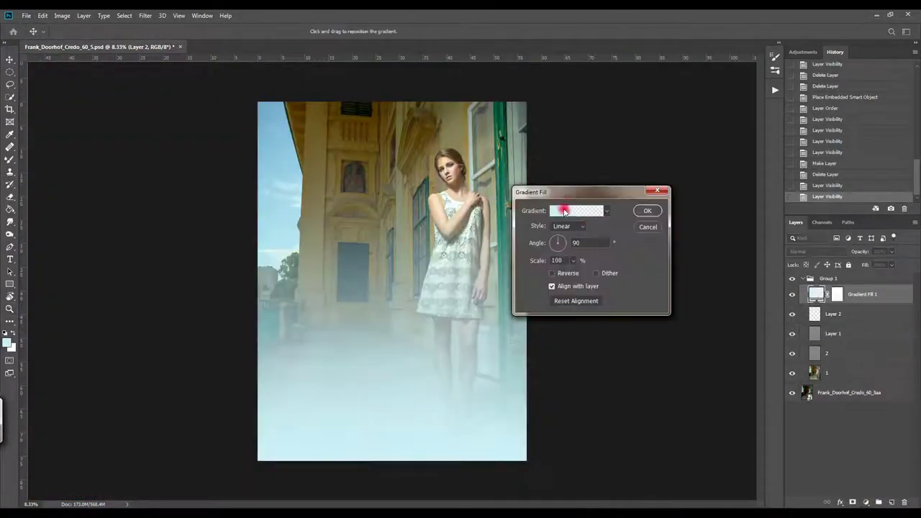
left_click(561, 210)
left_click(492, 327)
left_click(536, 367)
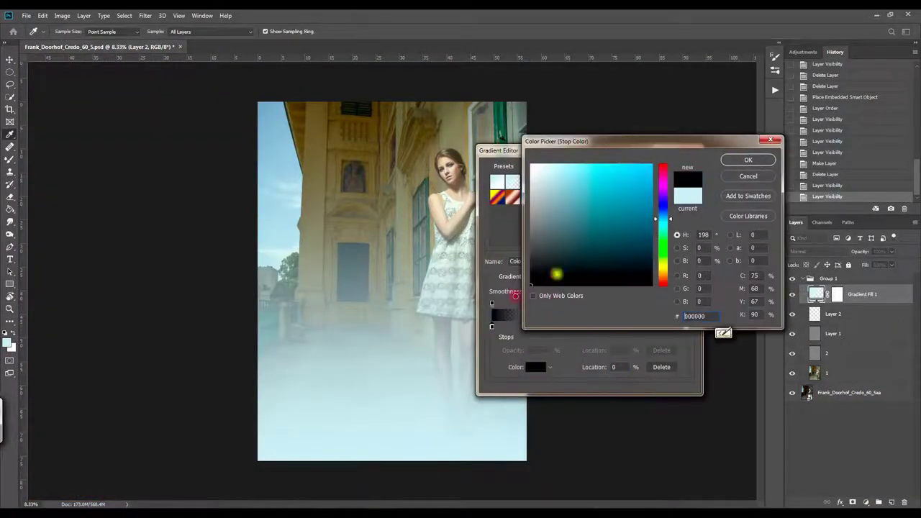
left_click(534, 322)
left_click(745, 157)
left_click(685, 327)
left_click(672, 367)
left_click(676, 171)
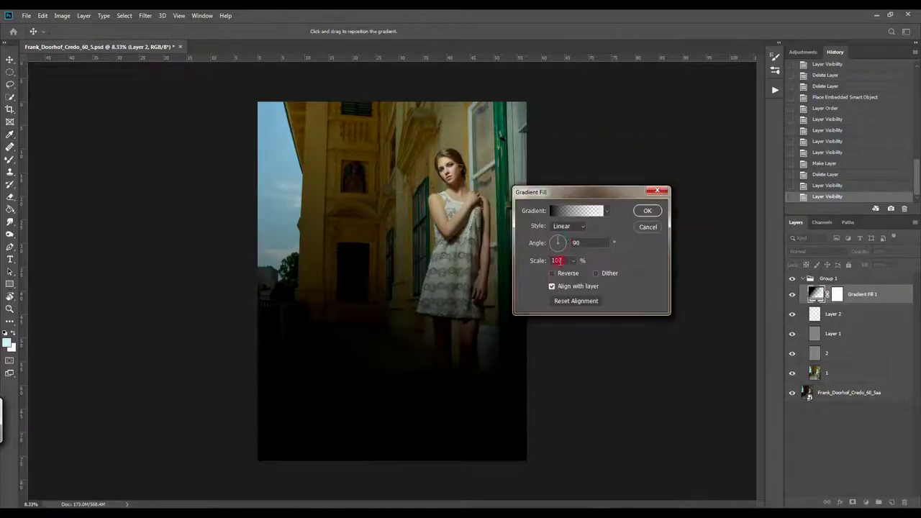
- Make the gradient reversed and radial, centred on the face, angle 60.32, scale 199%
left_click(552, 273)
left_click(568, 226)
left_click(565, 238)
left_click_drag(444, 276, 449, 205)
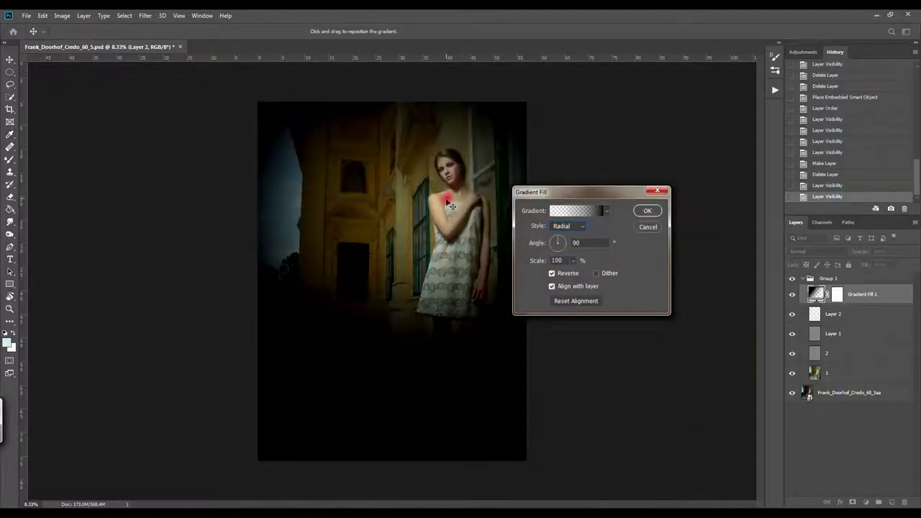
left_click_drag(560, 244, 576, 274)
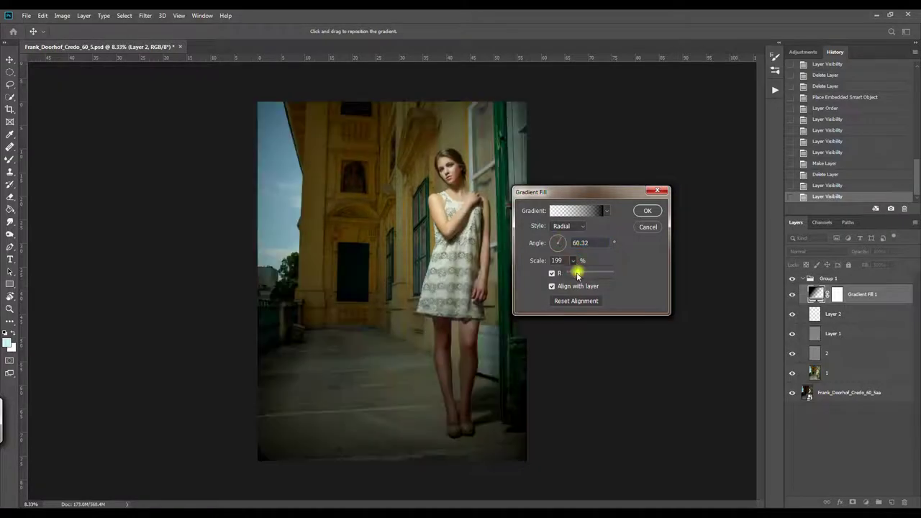
left_click(646, 210)
- Paint the vignette mask off the floor with a full-strength 2400 px brush
left_click(10, 159)
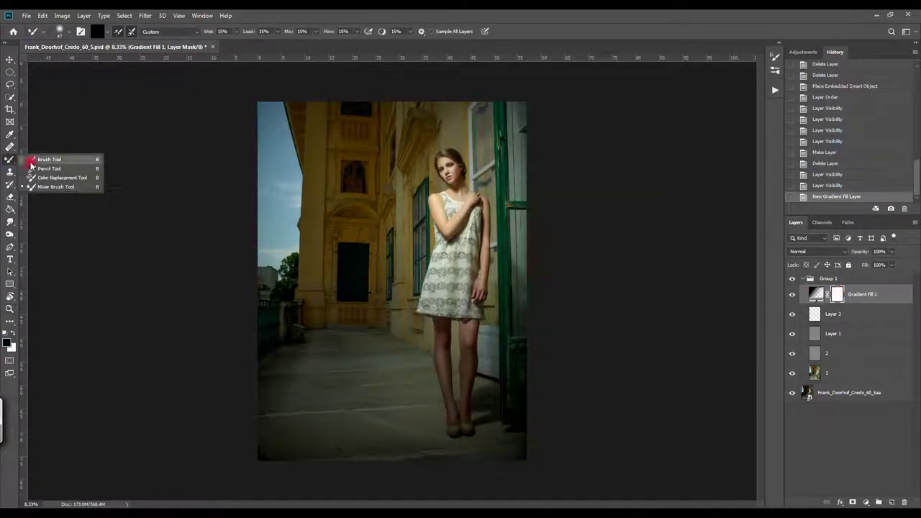
left_click(44, 160)
left_click_drag(219, 31, 238, 41)
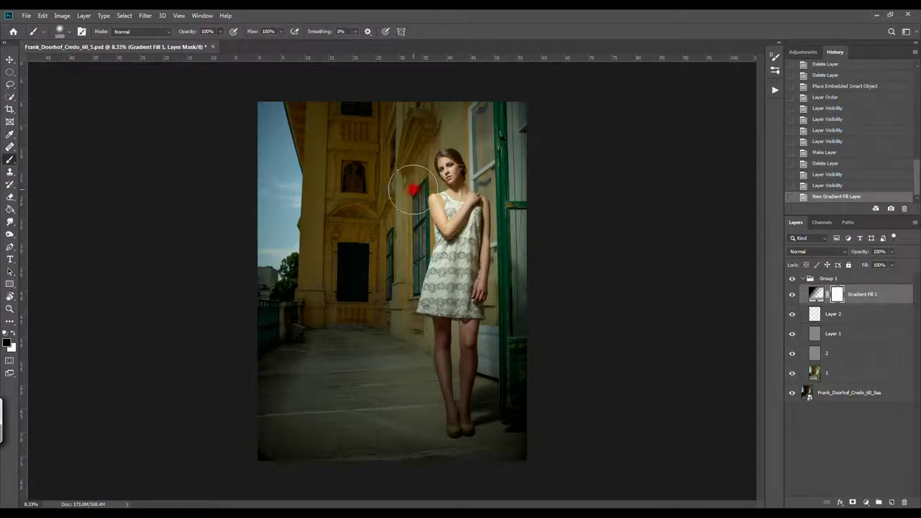
key("bracketright")
key("bracketright")
key("bracketright")
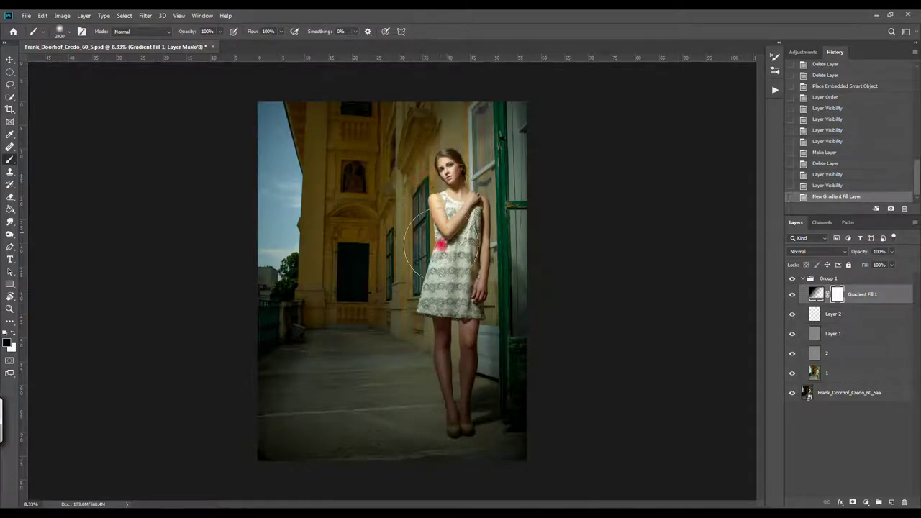
mouse_move(435, 358)
left_mouse_down()
mouse_move(356, 411)
mouse_move(283, 402)
mouse_move(421, 335)
left_mouse_up()
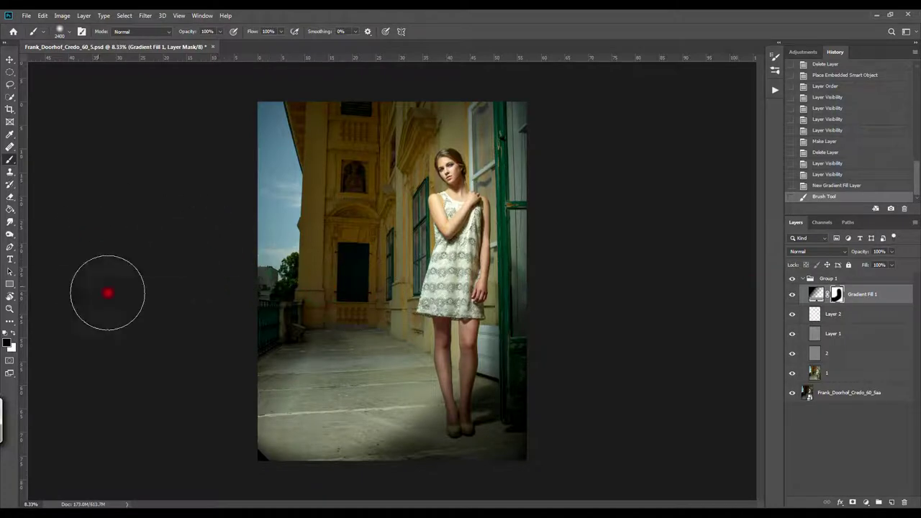
left_click_drag(260, 452, 234, 448)
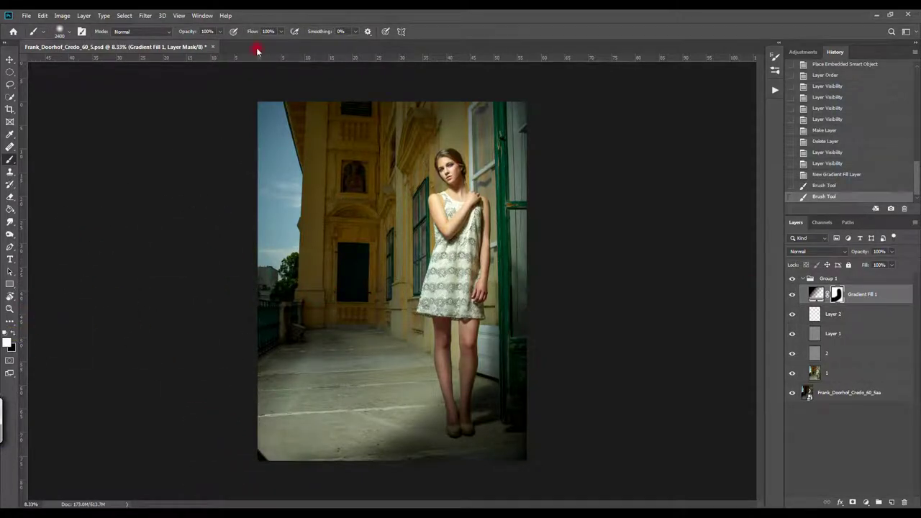
- Lower brush opacity to 22% and soften the vignette over the floor and sky
left_click(220, 31)
left_click_drag(287, 350, 374, 335)
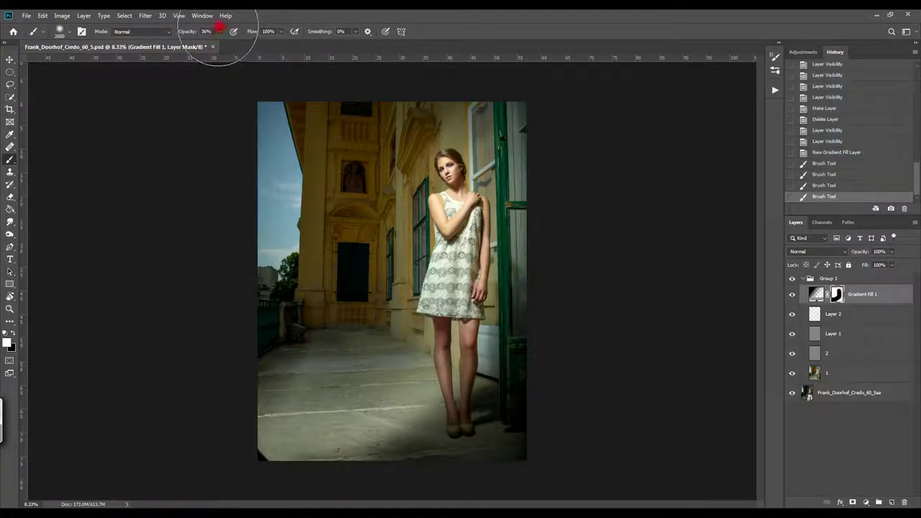
left_click(220, 32)
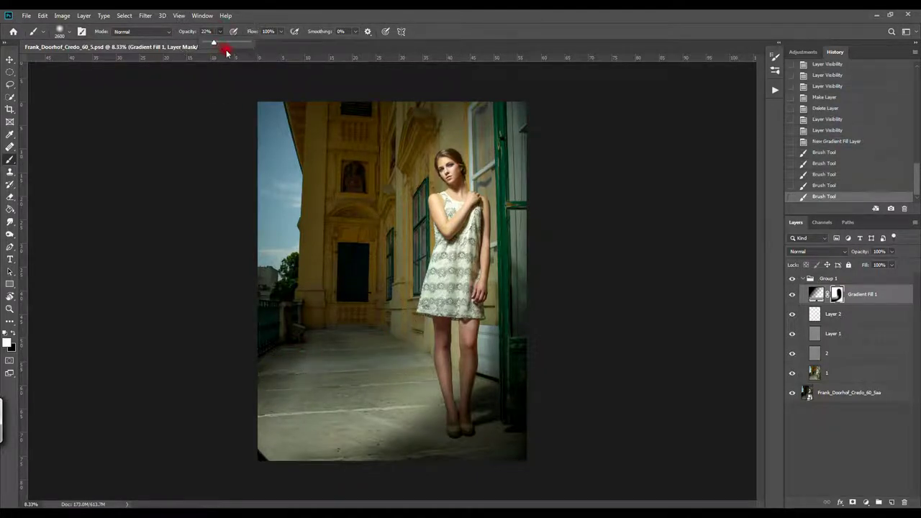
left_click_drag(329, 366, 287, 392)
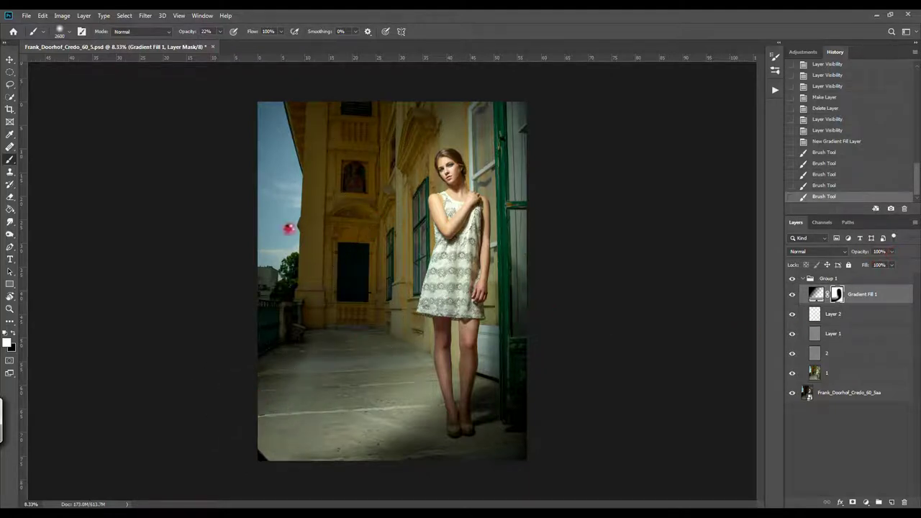
mouse_move(305, 240)
left_mouse_down()
mouse_move(290, 235)
mouse_move(270, 259)
mouse_move(324, 238)
left_mouse_up()
left_click(290, 235)
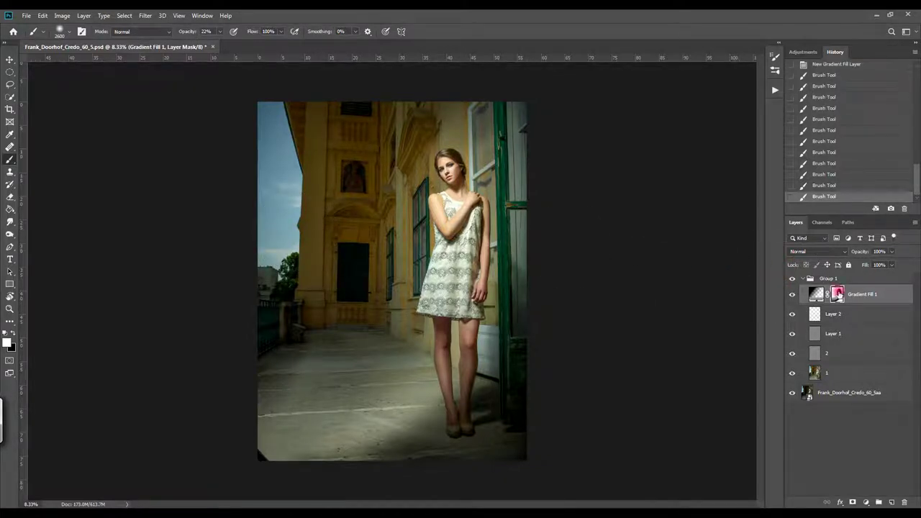
- Set Gradient Fill 1 opacity to 77% and mask the vignette around the feet
left_click_drag(890, 256, 879, 266)
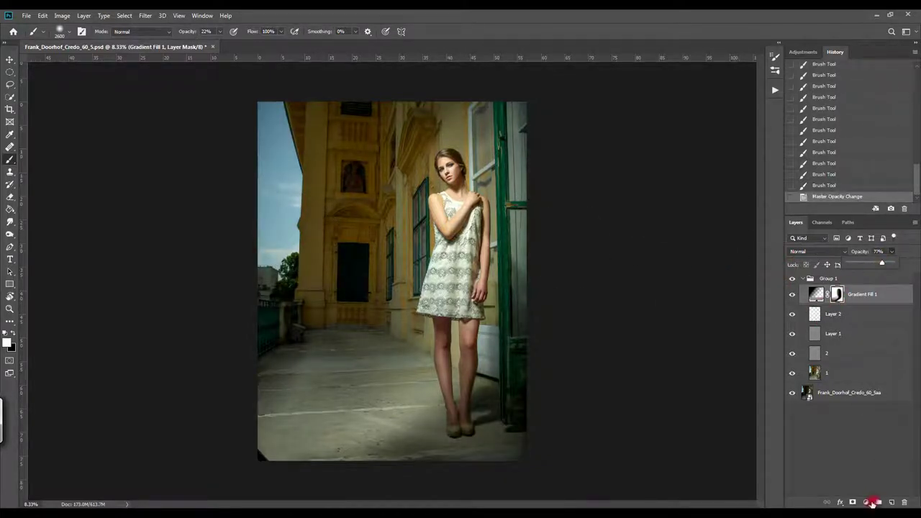
left_click(792, 294)
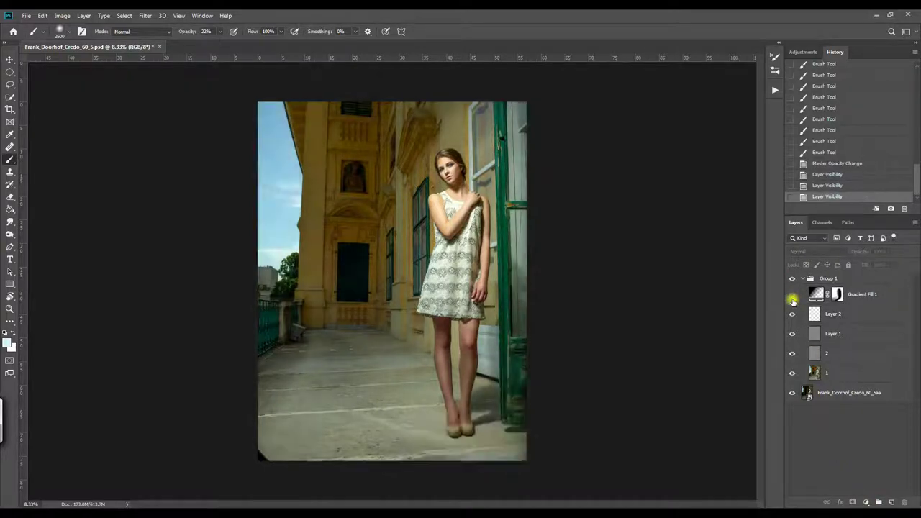
left_click(792, 294)
left_click(833, 294)
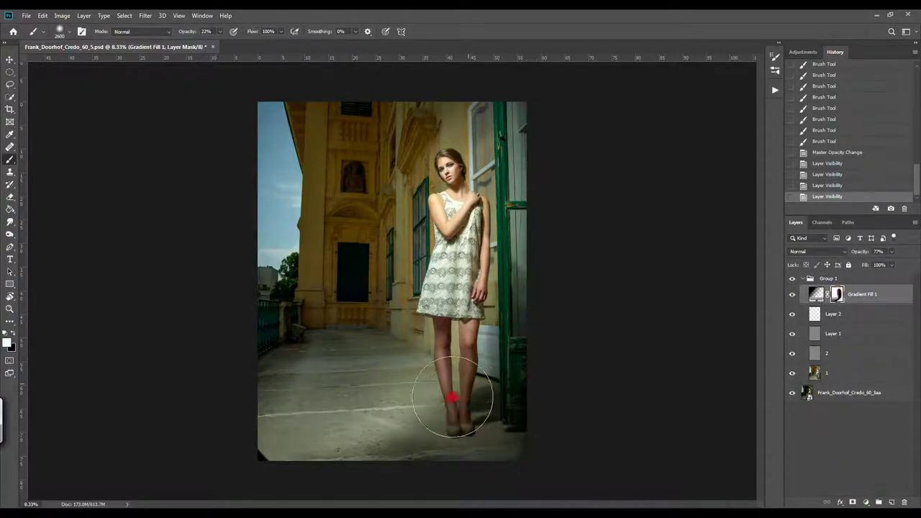
left_click(10, 333)
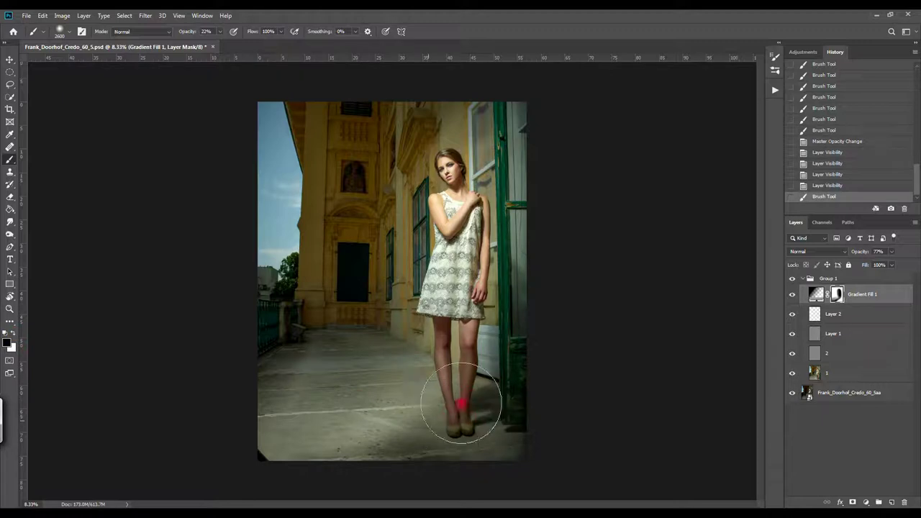
left_click(482, 367)
left_click_drag(380, 427, 410, 436)
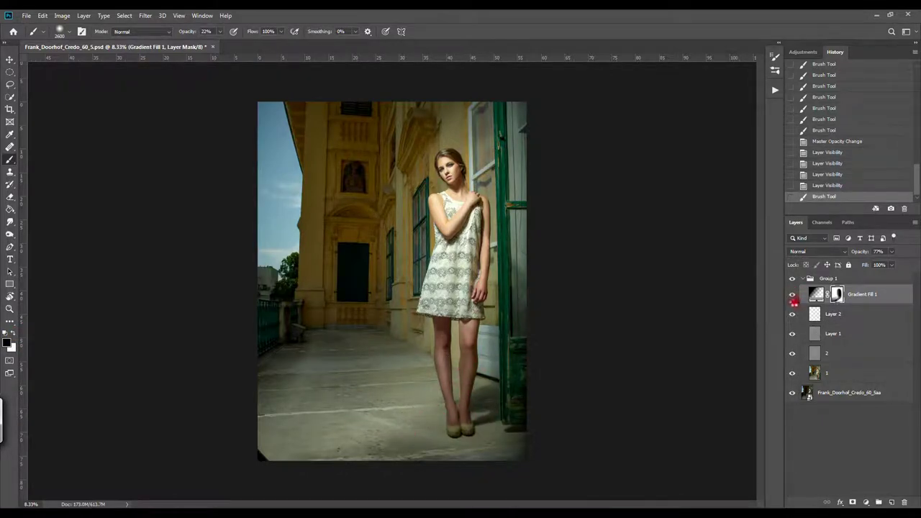
- Hide the vignette and clone clean floor over the dark lower-left corner on new Layer 3
left_click(792, 297)
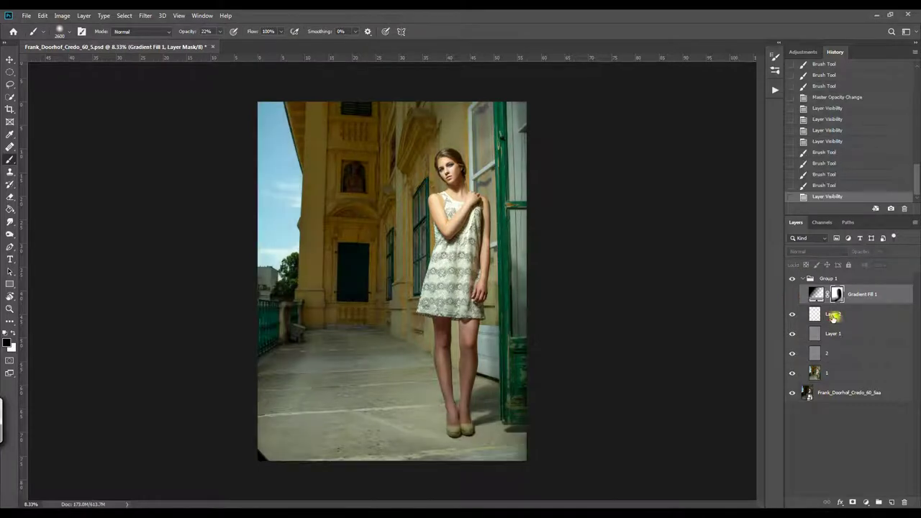
left_click(890, 502)
key("z")
left_click_drag(218, 442, 281, 466)
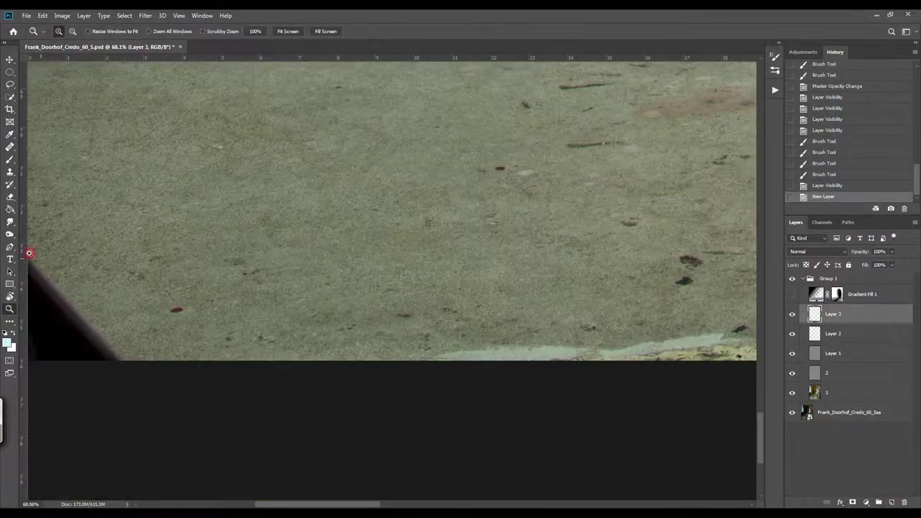
left_click(10, 171)
right_click(200, 223)
left_click(125, 193, "alt")
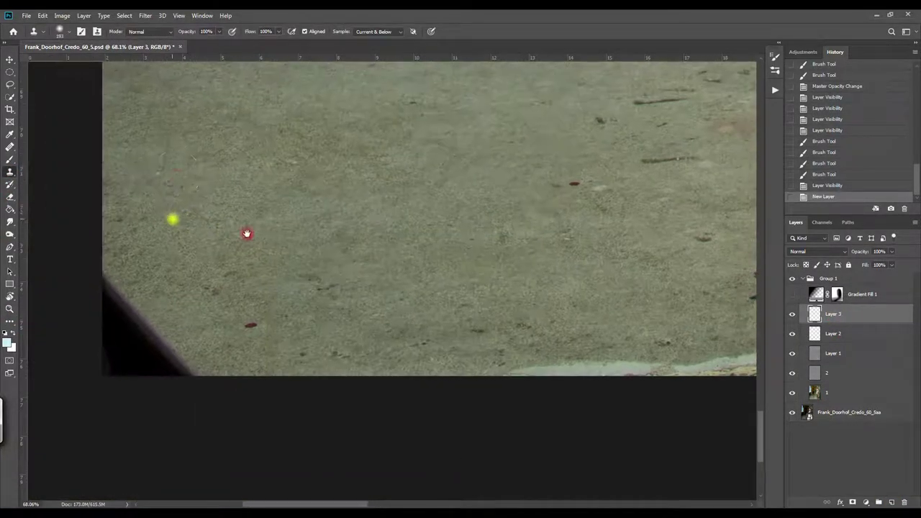
left_click_drag(134, 283, 108, 369)
- Fit the photo to screen and show the Gradient Fill 1 vignette again
mouse_move(212, 373)
left_mouse_down()
mouse_move(286, 287)
mouse_move(345, 399)
mouse_move(335, 319)
left_mouse_up()
right_click(533, 295)
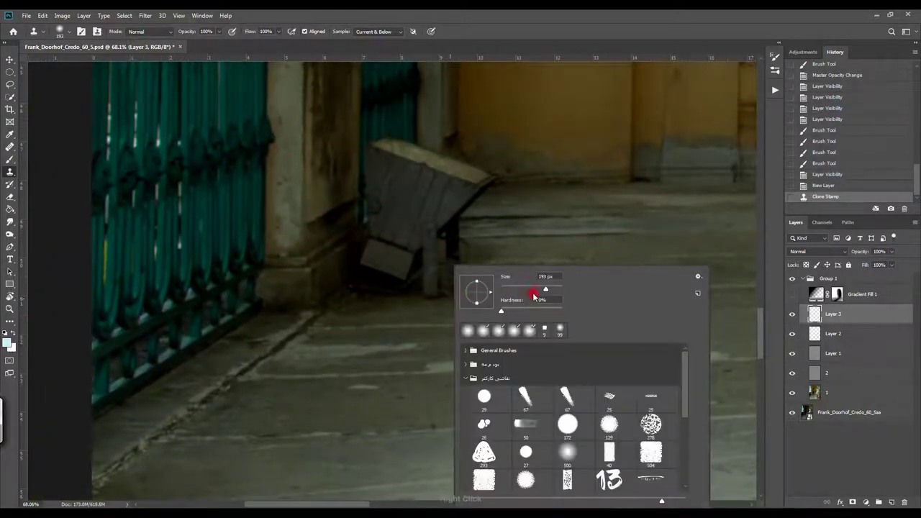
left_click(510, 31)
key("z")
left_click(288, 31)
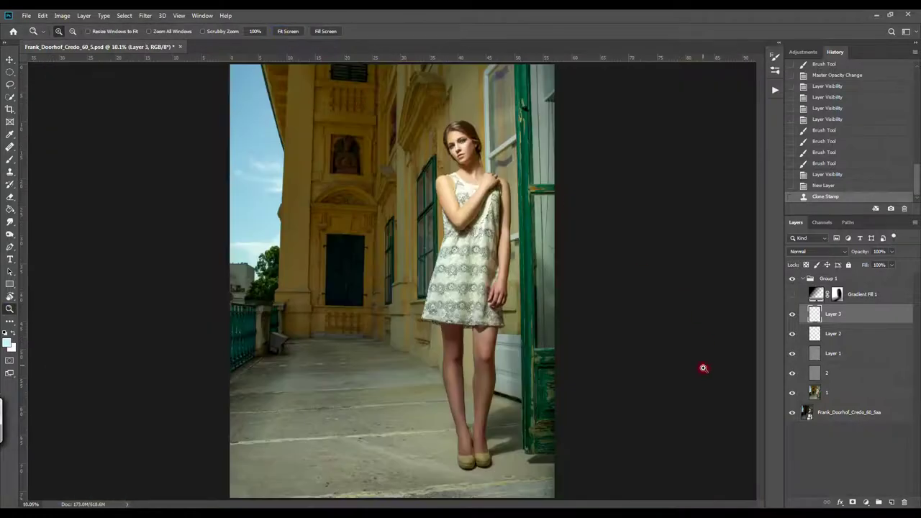
left_click(791, 294)
left_click(861, 295)
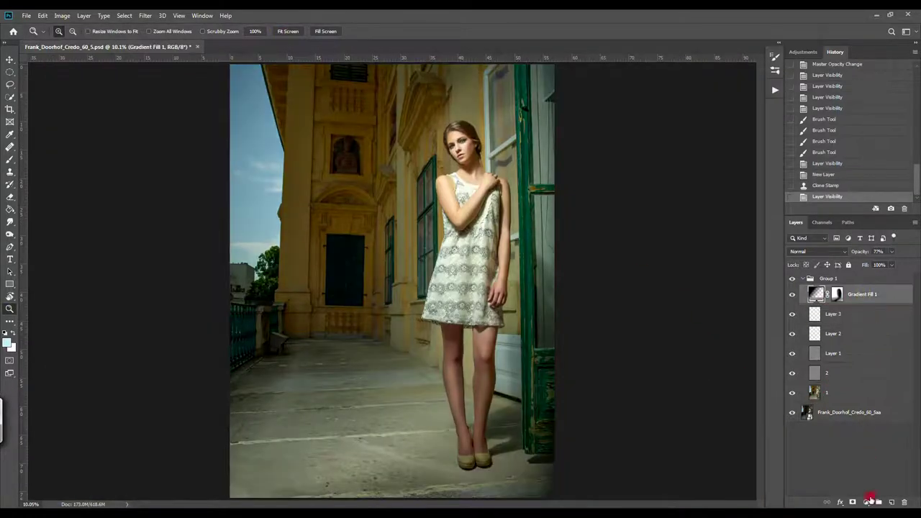
left_click(865, 501)
- Add a Selective Color layer and adjust Cyan and Black in the Neutrals
left_click(870, 495)
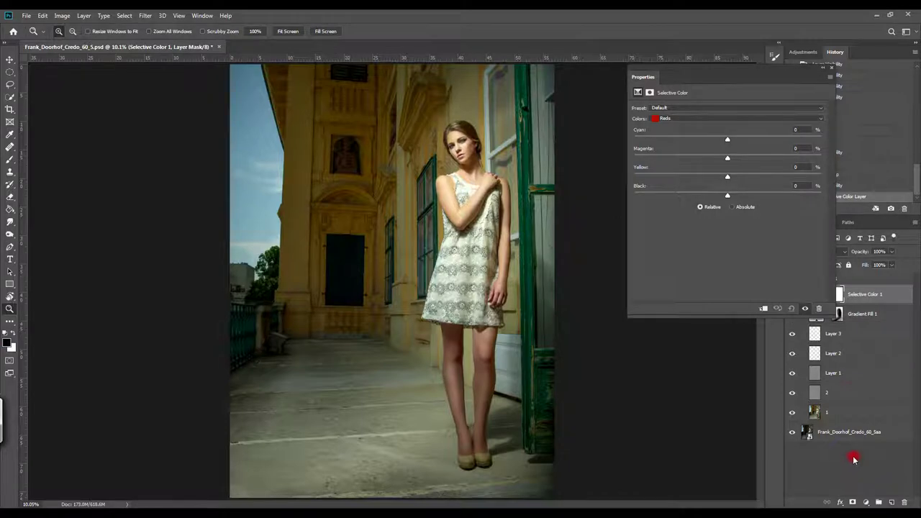
left_click(742, 118)
left_click(743, 177)
left_click_drag(727, 139, 731, 141)
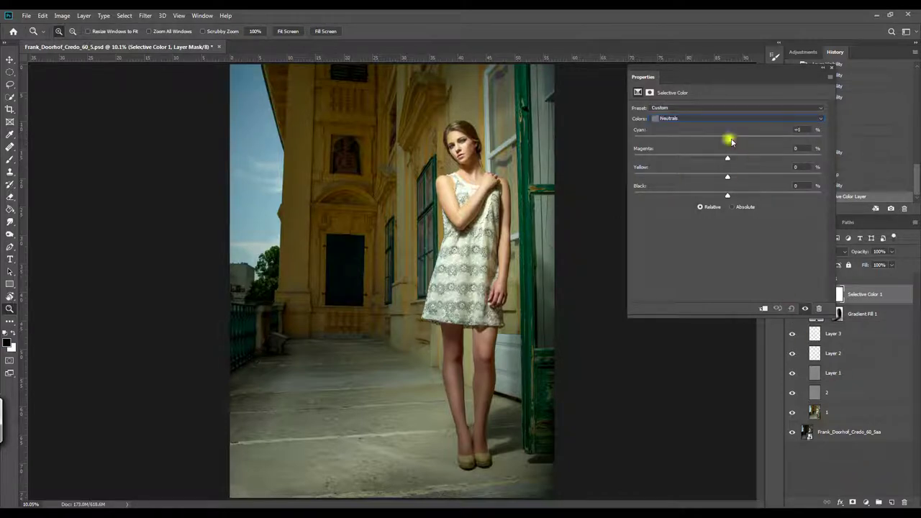
left_click_drag(727, 195, 731, 195)
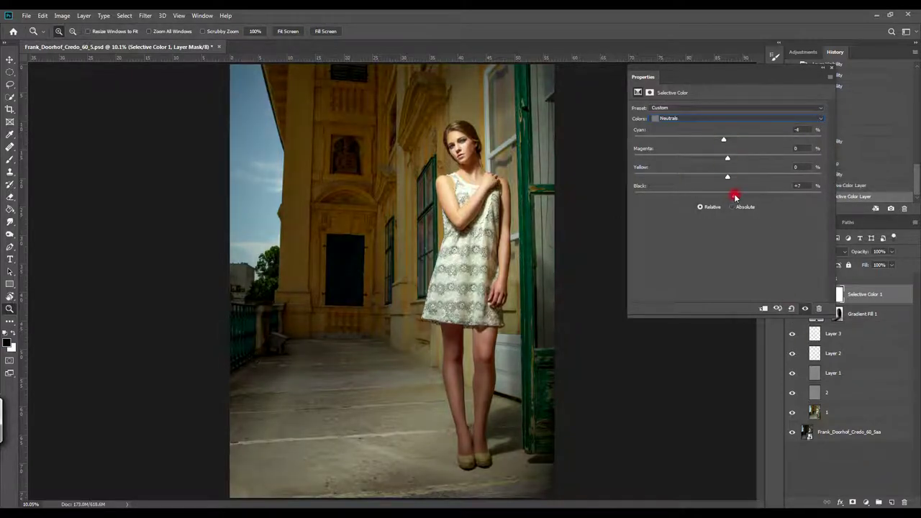
left_click(830, 105)
- Set Yellows Magenta to +6 and tweak the Reds sliders
double_click(815, 296)
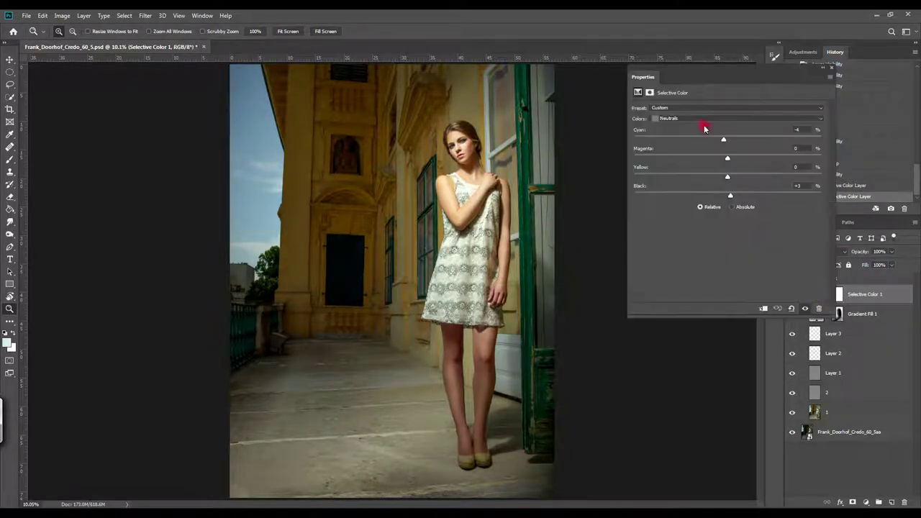
left_click(742, 118)
left_click_drag(726, 159, 733, 162)
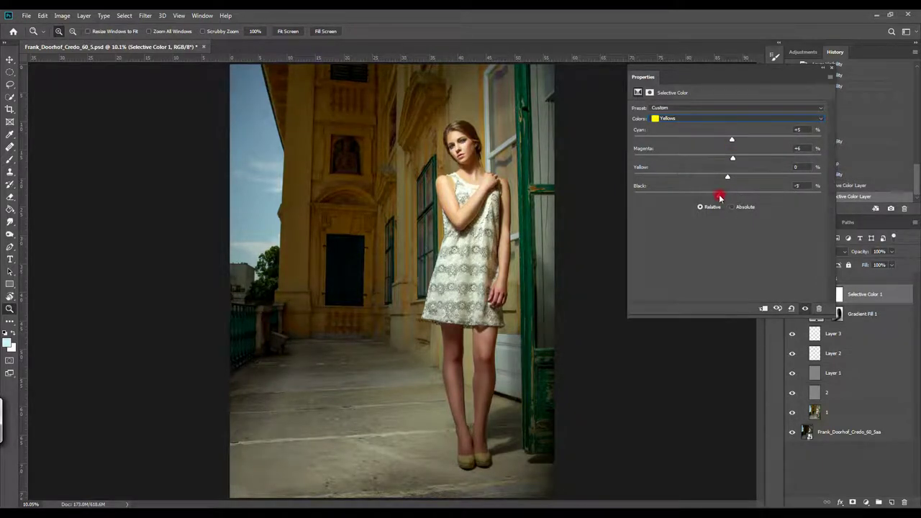
left_click(683, 118)
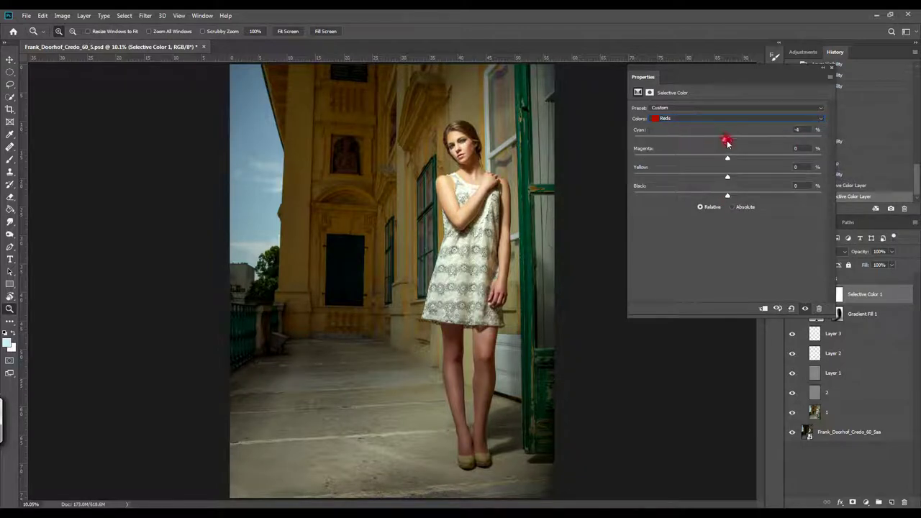
left_click_drag(740, 162, 720, 160)
left_click(859, 298)
- Add a dark teal Color Fill layer in Lighten blend mode
left_click(867, 502)
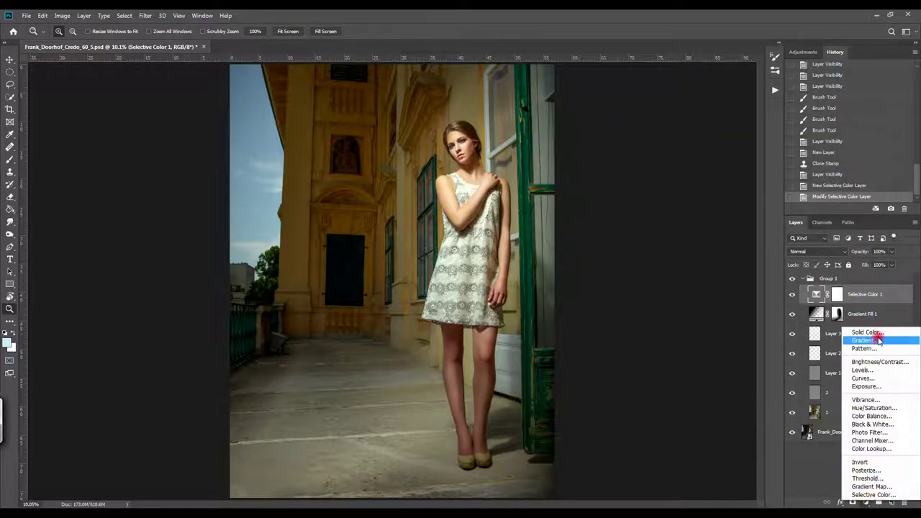
left_click(874, 335)
left_click(578, 240)
left_click(748, 160)
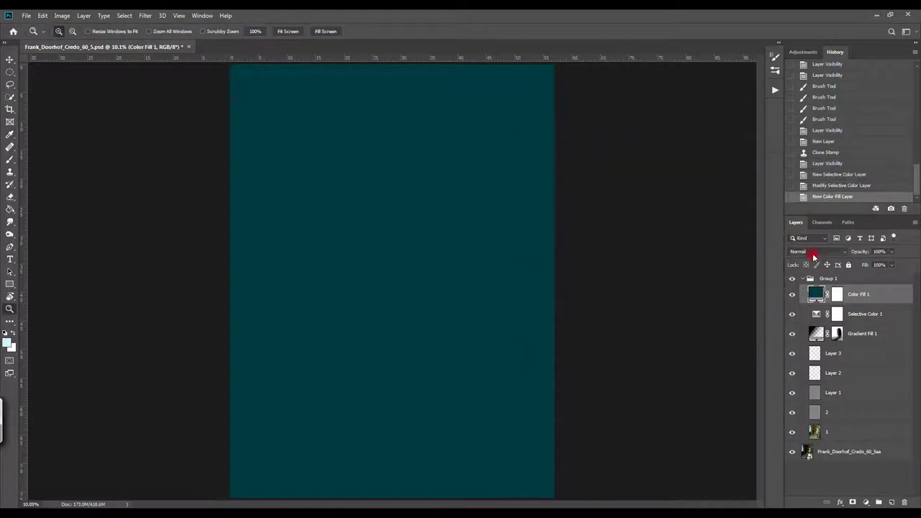
left_click(816, 251)
left_click(800, 323)
- Change the fill colour to dark brown #36251c at 25% opacity and compare
double_click(817, 294)
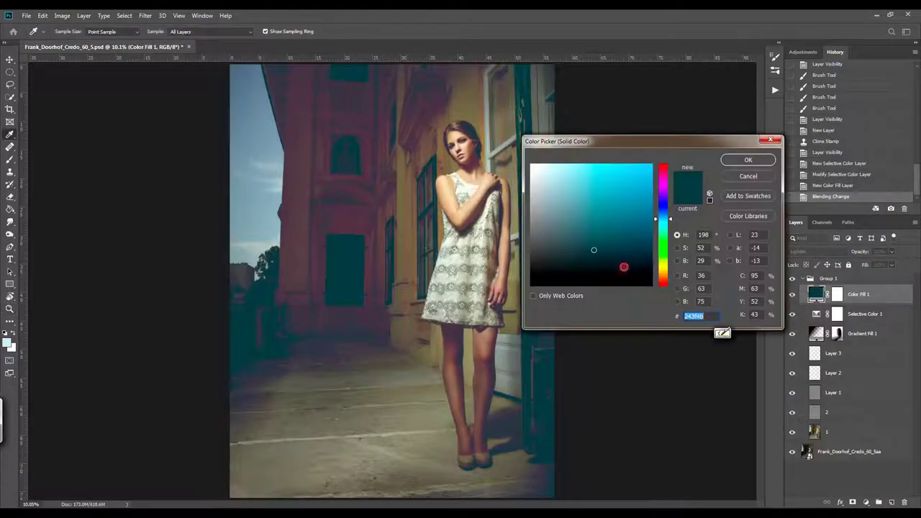
left_click_drag(666, 218, 672, 282)
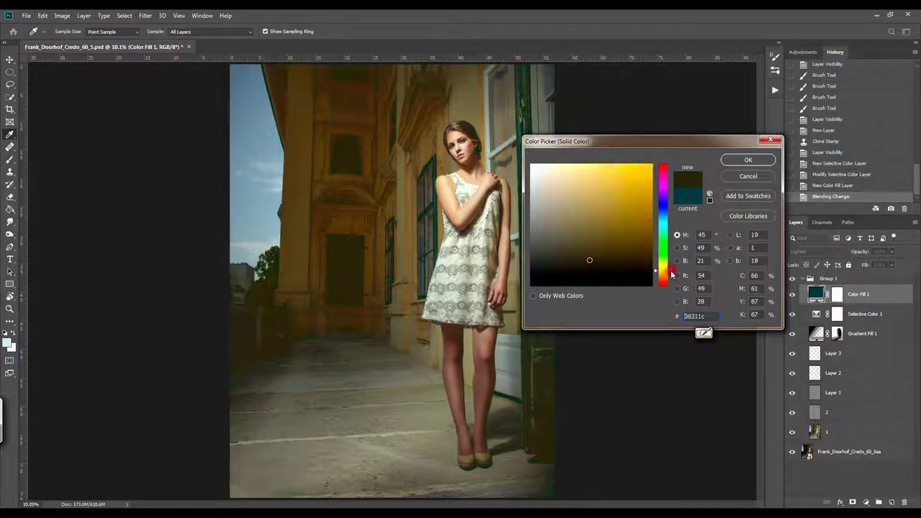
left_click(733, 165)
key("z")
left_click_drag(891, 251, 858, 263)
left_click(792, 294)
left_click(792, 294)
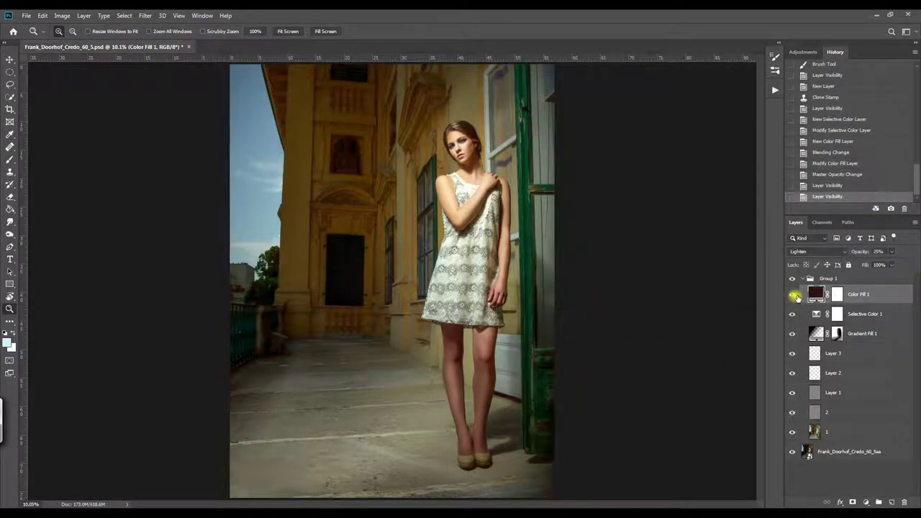
left_click(794, 295)
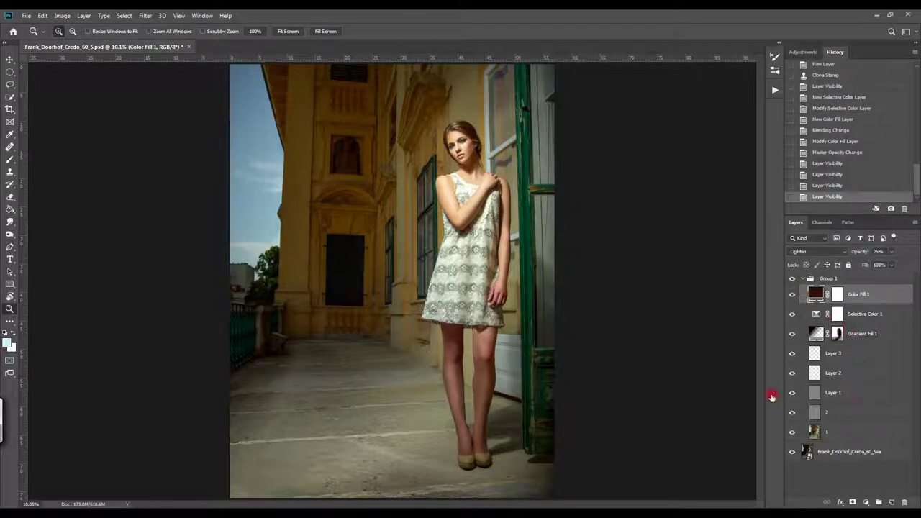
- Add a Curves adjustment layer with midtone and shadow points on the RGB curve
left_click(865, 502)
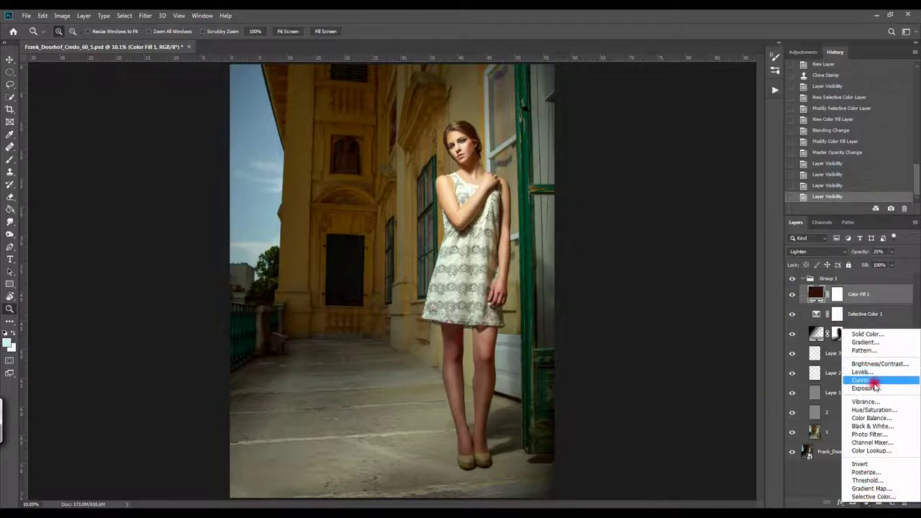
left_click(870, 380)
left_click(737, 193)
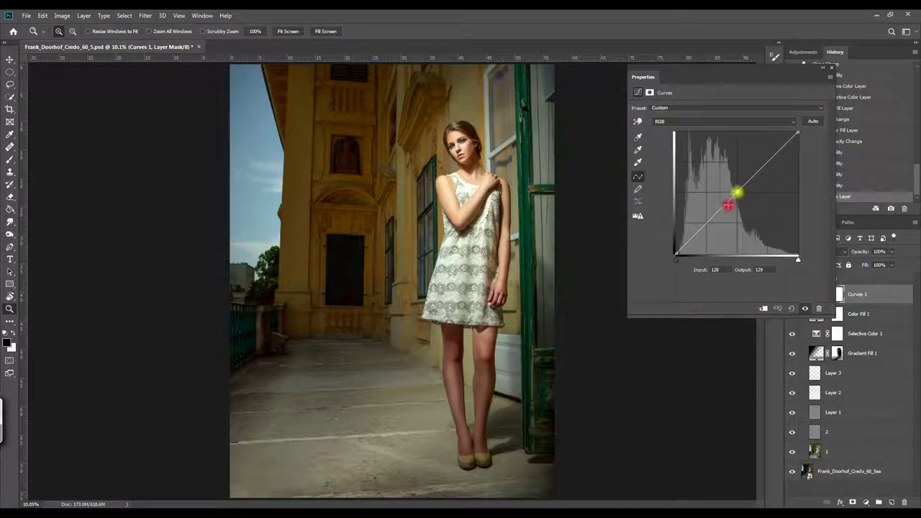
left_click(706, 223)
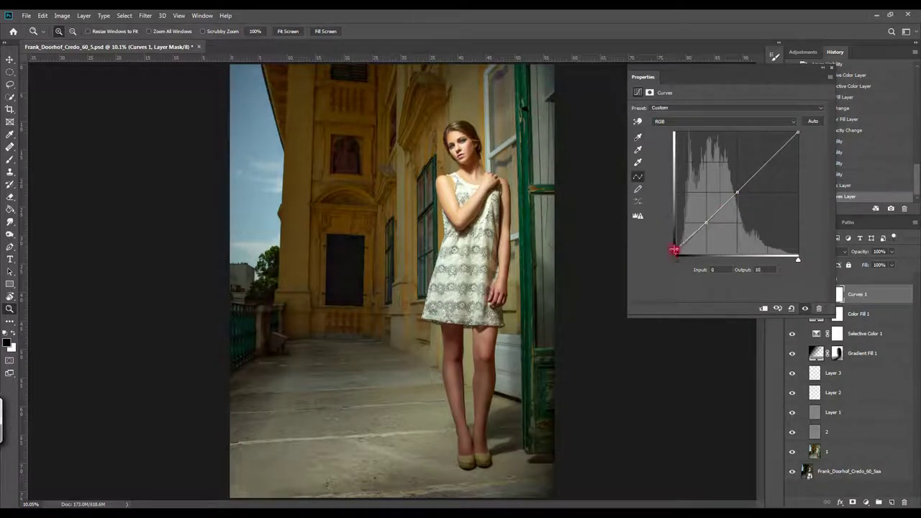
- Shape the Red channel curve: lower red in shadows, lift its black point, add a highlight point
left_click(690, 121)
left_click(668, 133)
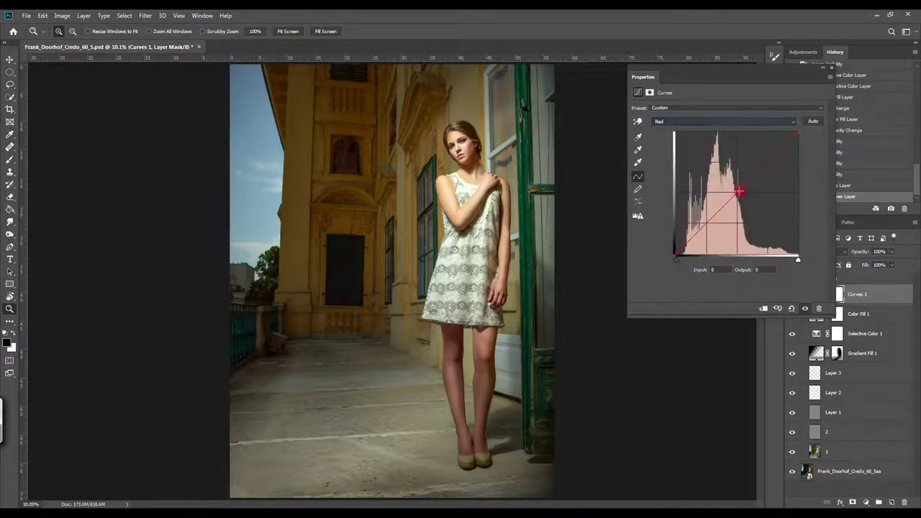
left_click_drag(707, 223, 717, 217)
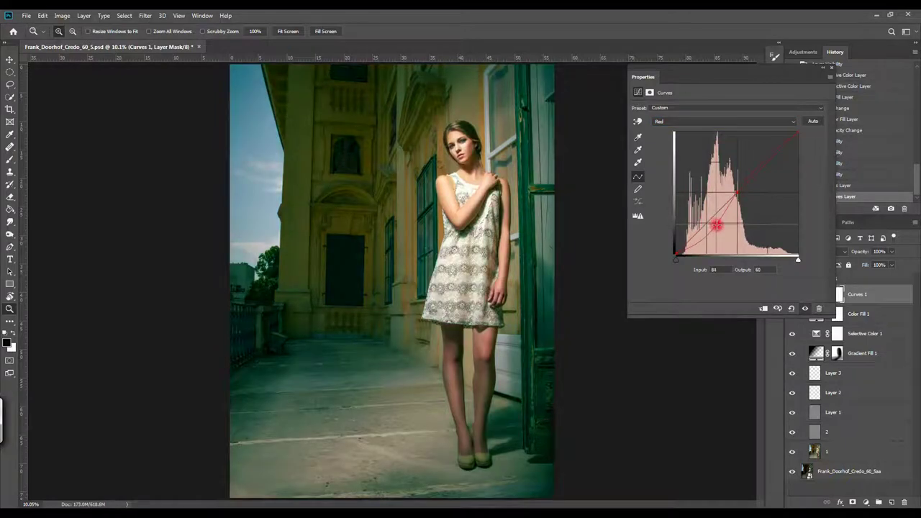
left_click_drag(675, 254, 669, 243)
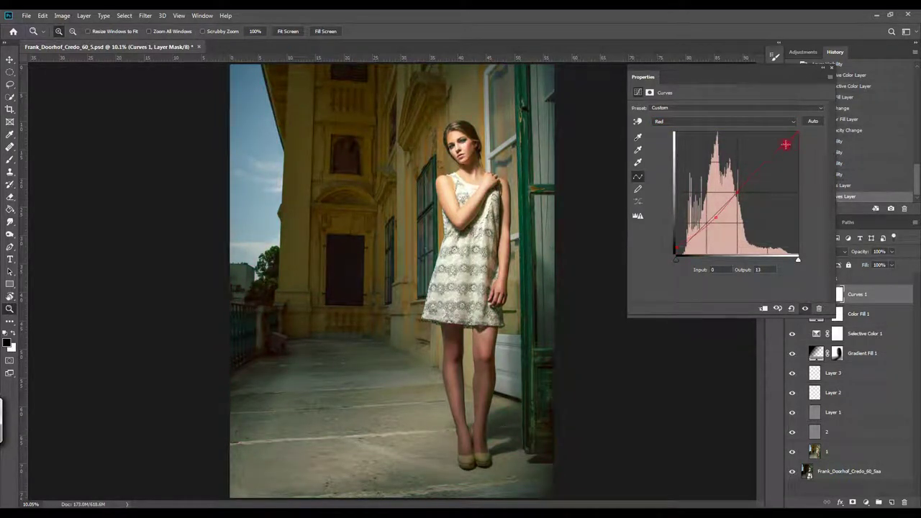
left_click(770, 159)
left_click_drag(718, 221, 714, 217)
- Lift the RGB black point slightly and set Curves 1 opacity to 65%
left_click(818, 295)
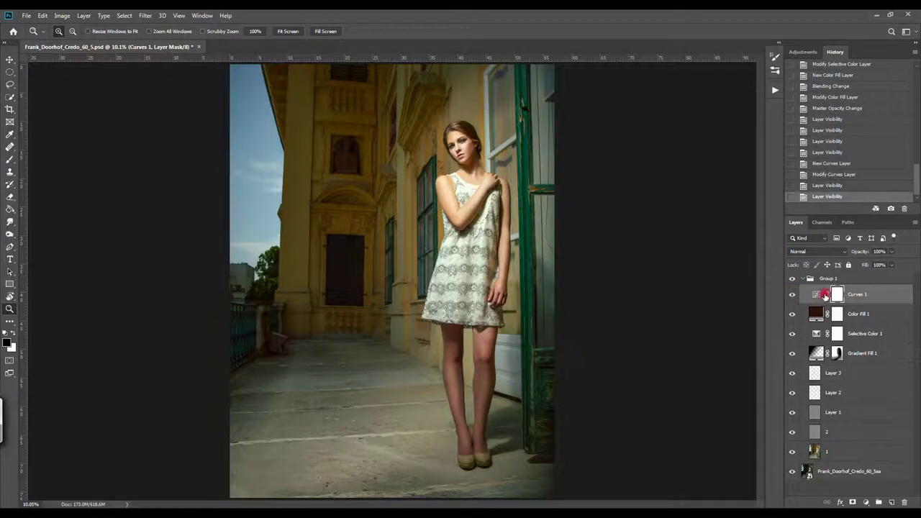
left_click_drag(676, 249, 674, 246)
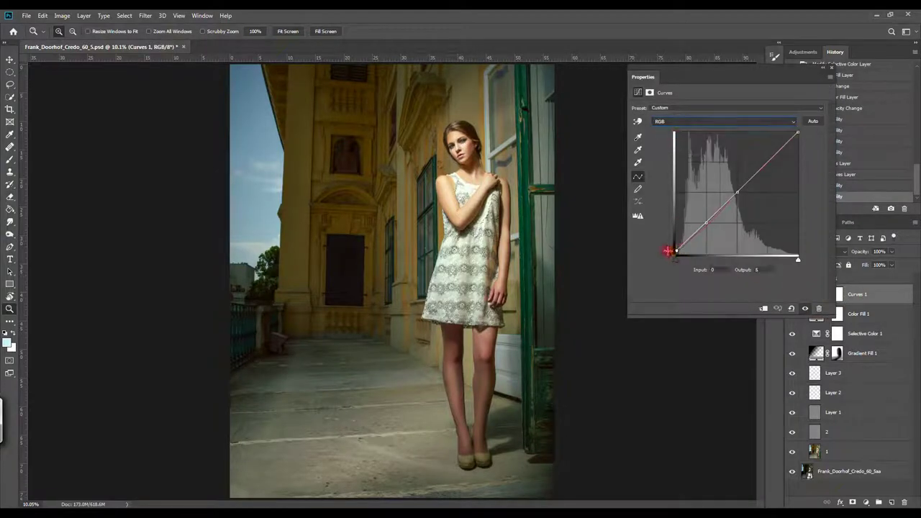
left_click(831, 71)
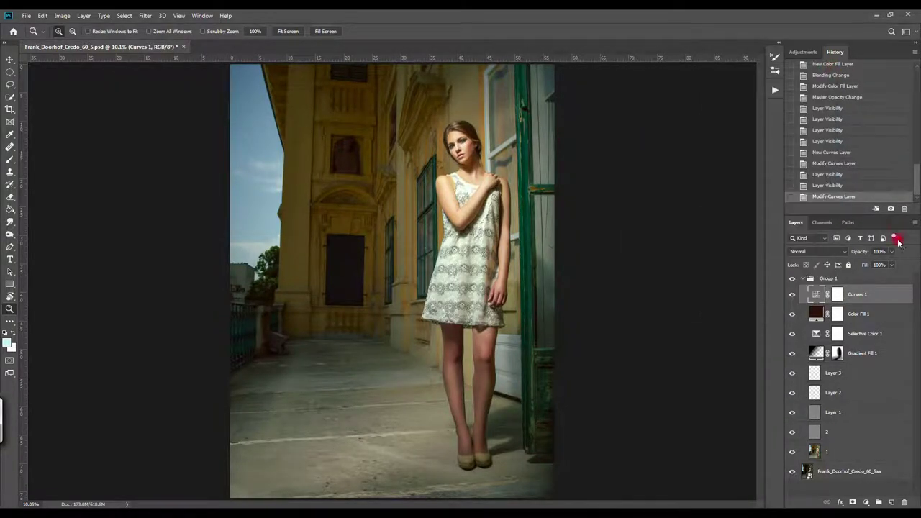
left_click_drag(892, 251, 879, 262)
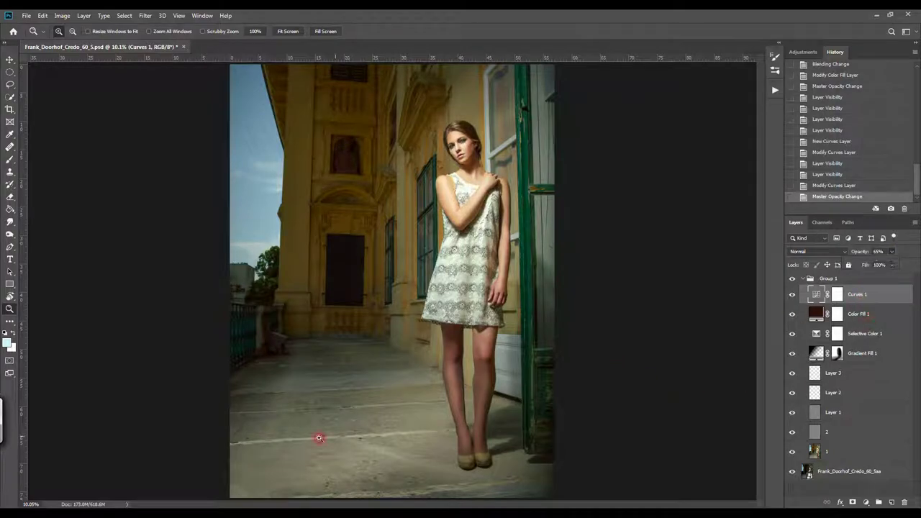
- Place Sunburst 4 - Screen from D:\بک گراند\bokehhh\Light Overlays into the document
key("super+e")
double_click(612, 42)
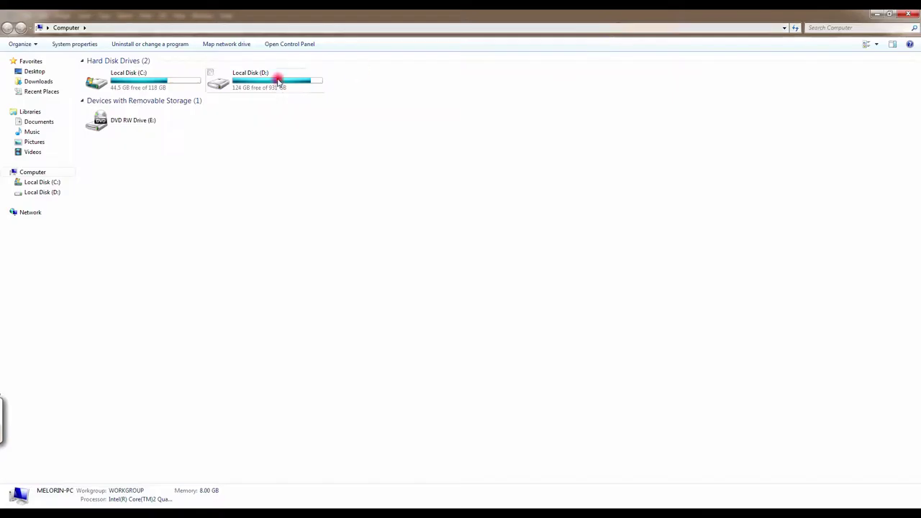
double_click(275, 78)
double_click(736, 80)
double_click(108, 80)
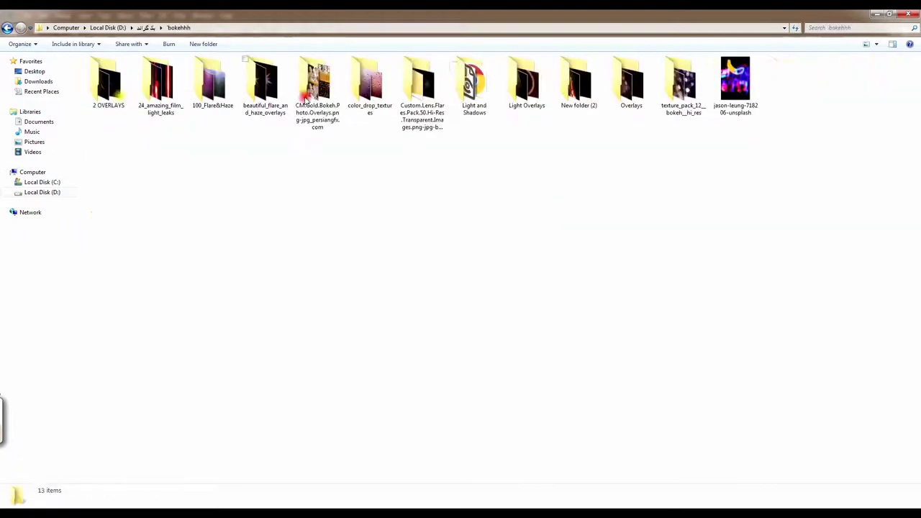
double_click(516, 99)
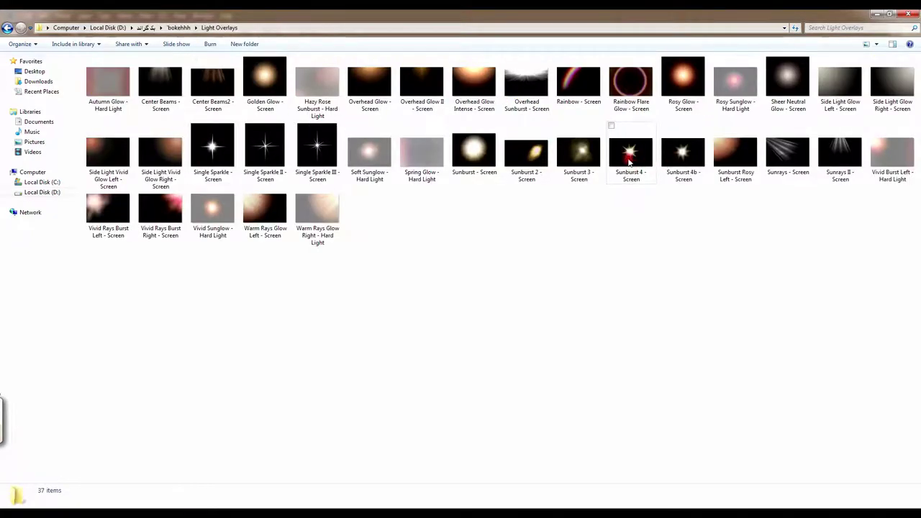
mouse_move(631, 152)
left_mouse_down()
mouse_move(323, 431)
mouse_move(328, 233)
left_mouse_up()
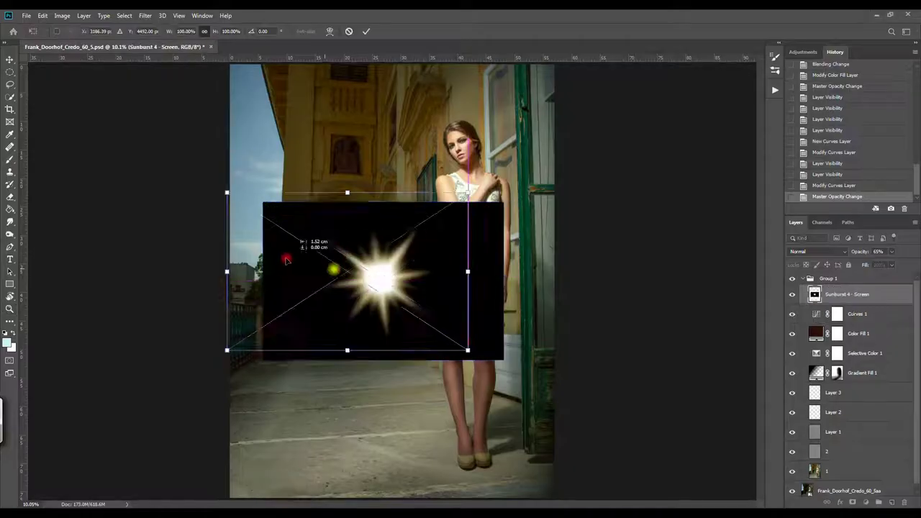
- Blend the sunburst in Screen mode and move it up-left to the building's left edge
left_click(802, 253)
left_click(820, 332)
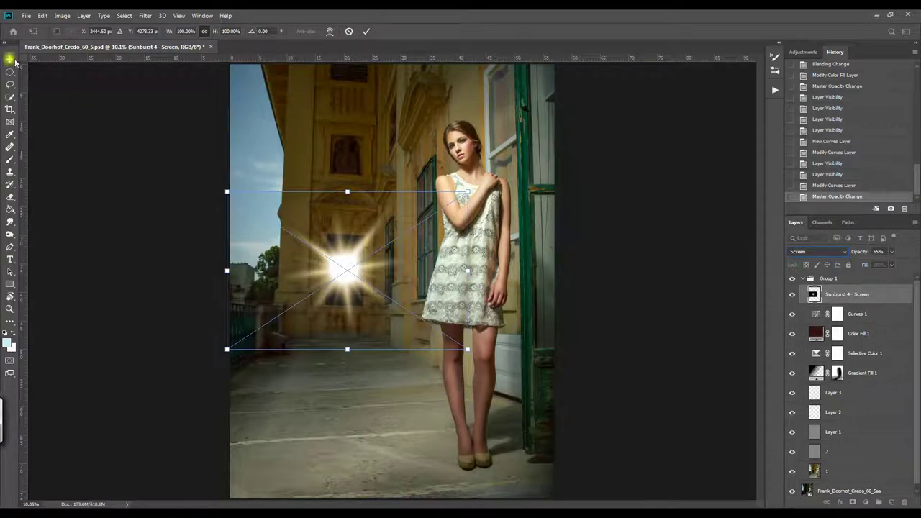
left_click(238, 182)
left_click_drag(345, 269, 272, 242)
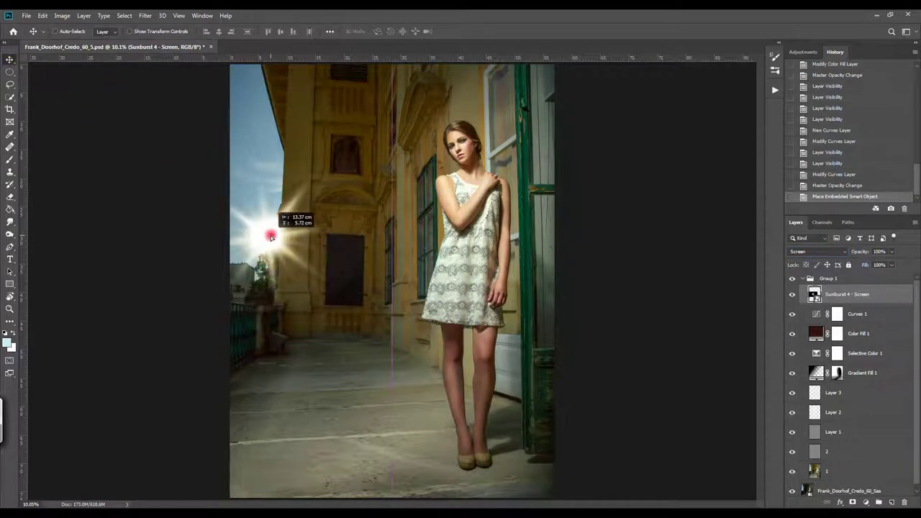
left_click(10, 309)
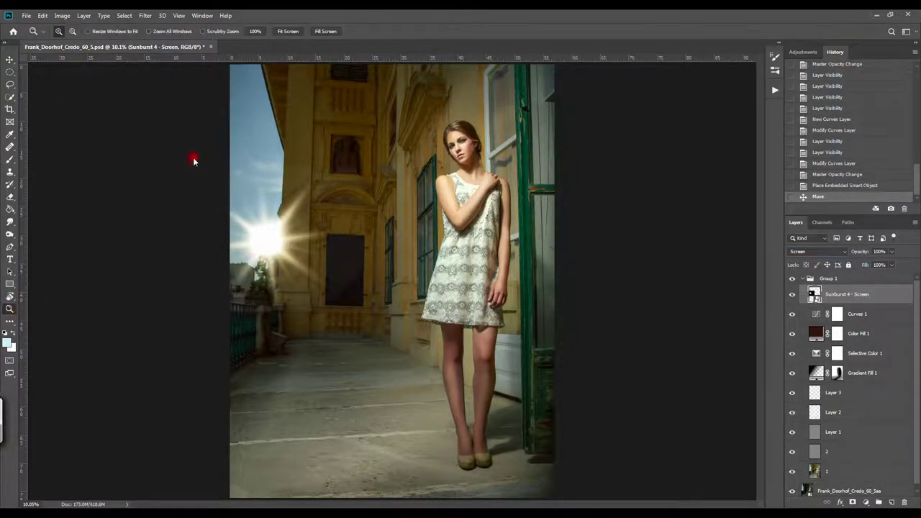
- Zoom in on the sunburst area and add a Levels adjustment layer
left_click(345, 278)
left_click(868, 505)
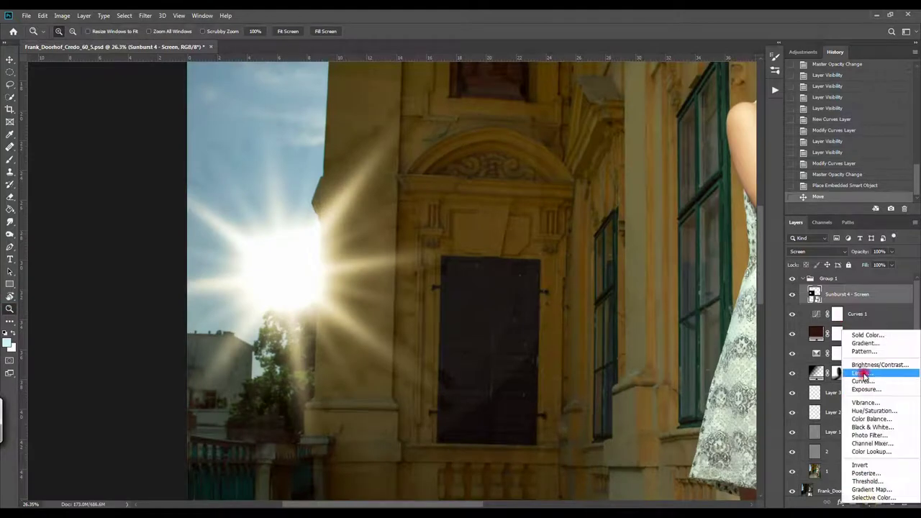
left_click(856, 366)
- Raise the Levels black point and nudge the sunburst slightly down-right
left_click_drag(663, 193, 700, 197)
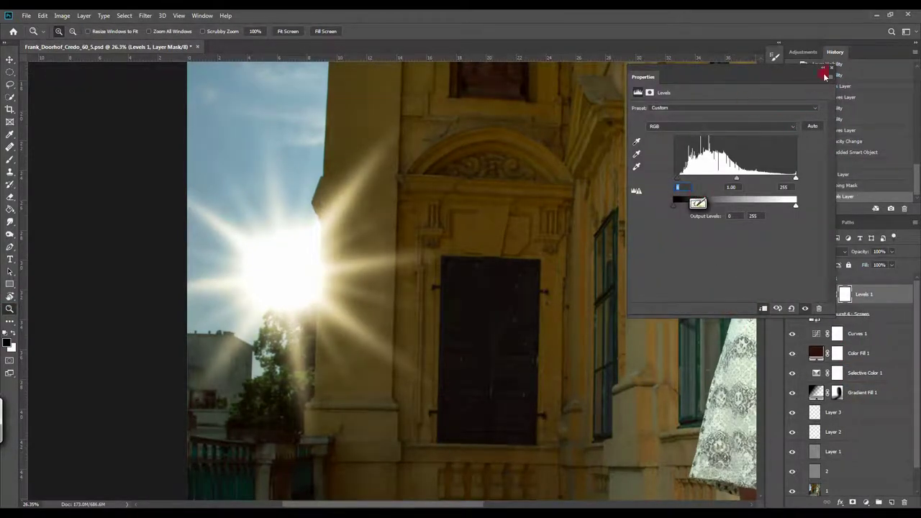
left_click(288, 31)
left_click(833, 319)
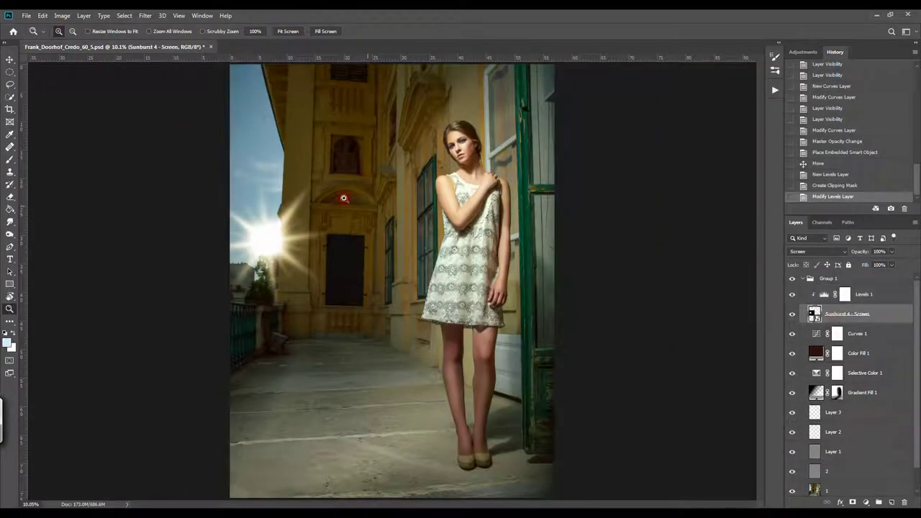
left_click(10, 59)
left_click_drag(267, 236, 277, 251)
- Raise the Levels black point further for more contrast, then reselect the Sunburst 4 - Screen layer
double_click(825, 294)
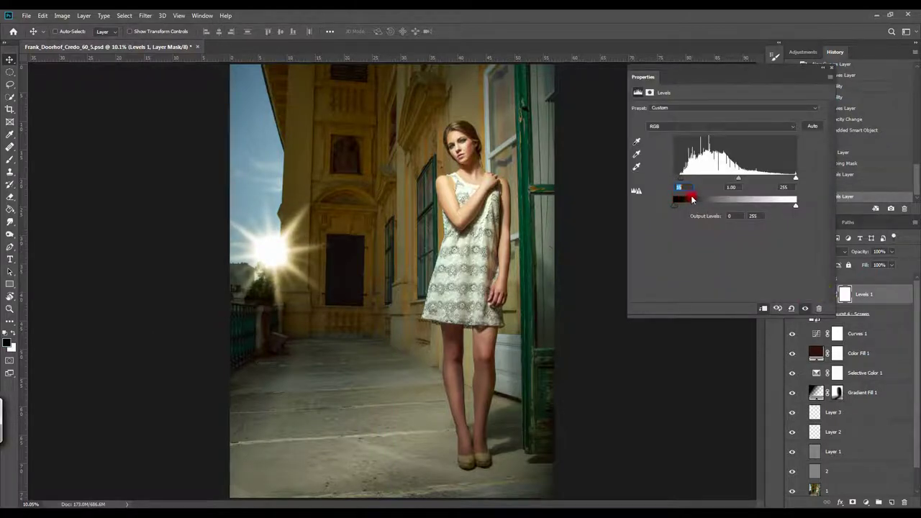
left_click_drag(684, 200, 696, 192)
left_click(832, 70)
left_click(819, 317)
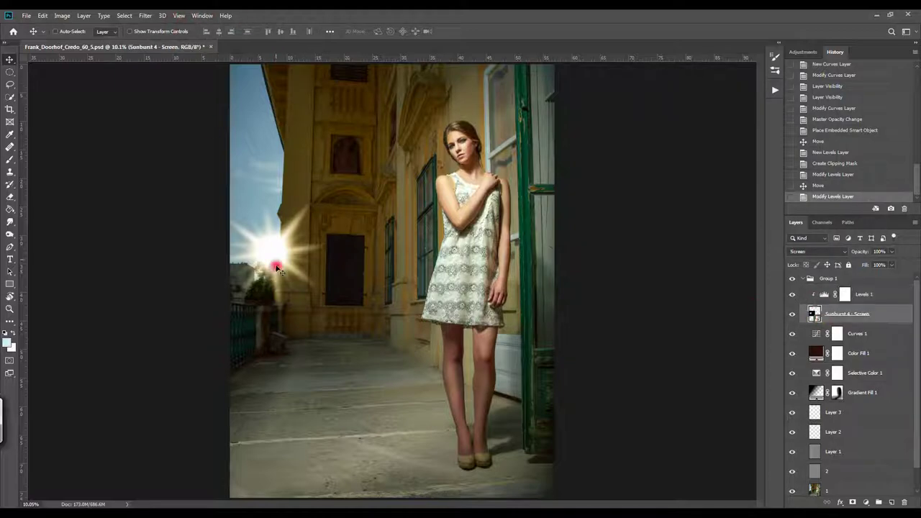
- Check the Sunburst 4b - Screen overlay in the Light Overlays folder, then return to Photoshop
left_click(166, 474)
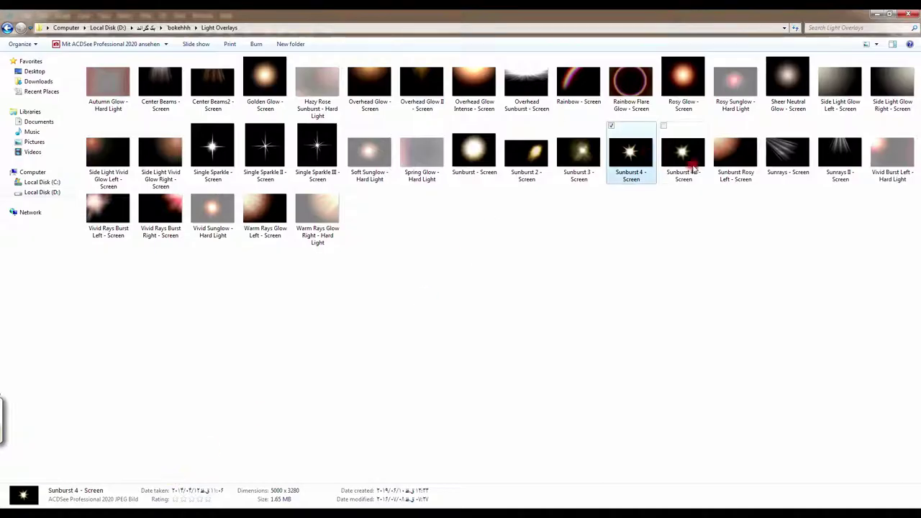
left_click(682, 164)
key("alt+Tab")
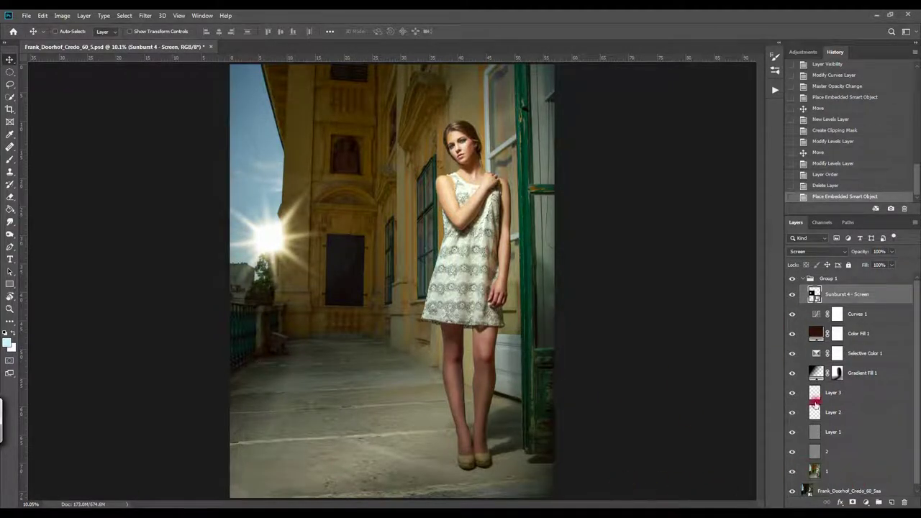
- Add a Levels layer with black input 8, clipped to the Sunburst 4 - Screen layer
left_click(866, 504)
left_click(834, 372)
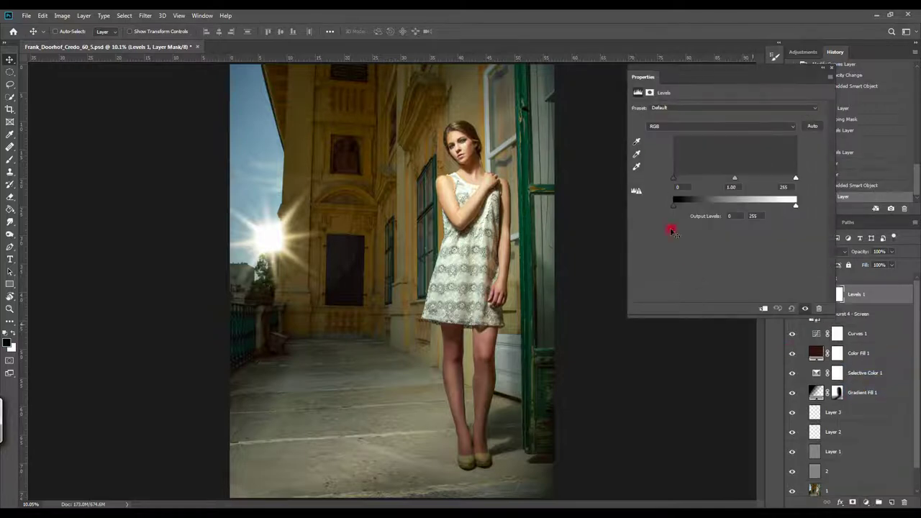
left_click(685, 187)
type("8")
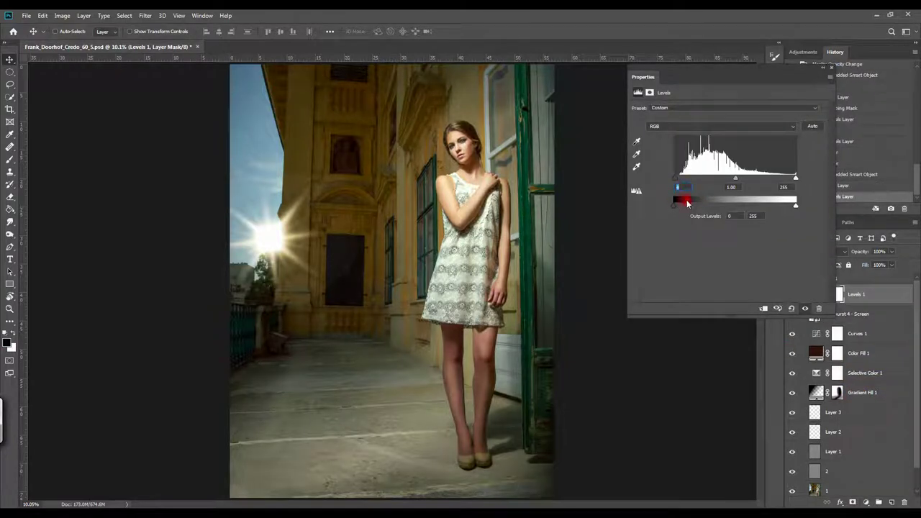
left_click(764, 310)
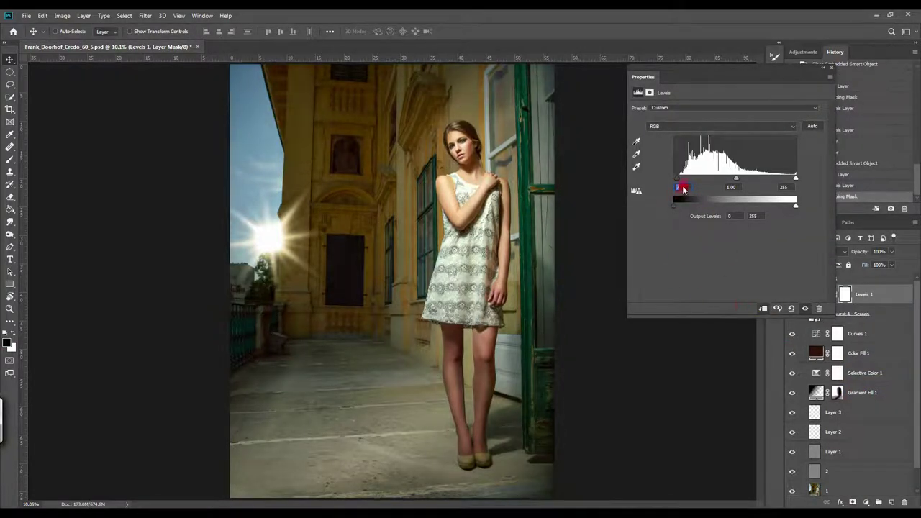
left_click(753, 145)
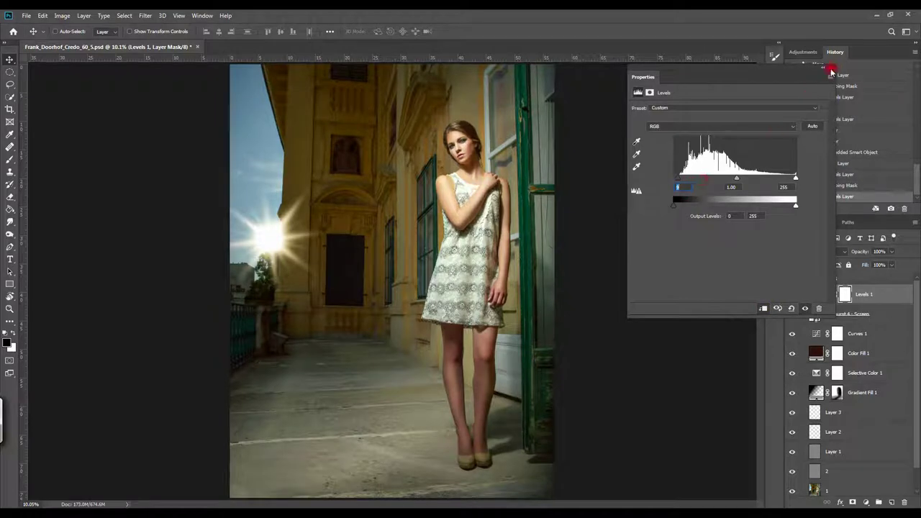
left_click(830, 71)
- Toggle Group 1 off and on to compare the image with and without it
left_click(856, 317)
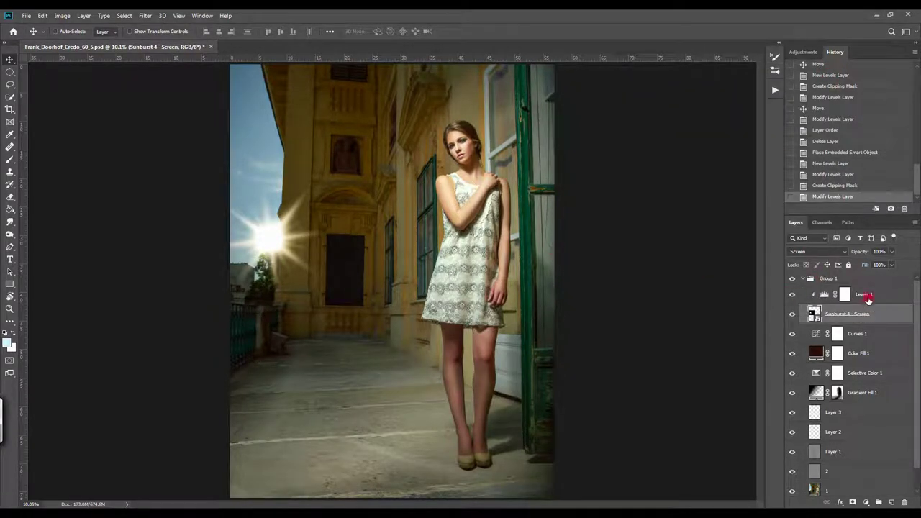
left_click(792, 279)
left_click(791, 279)
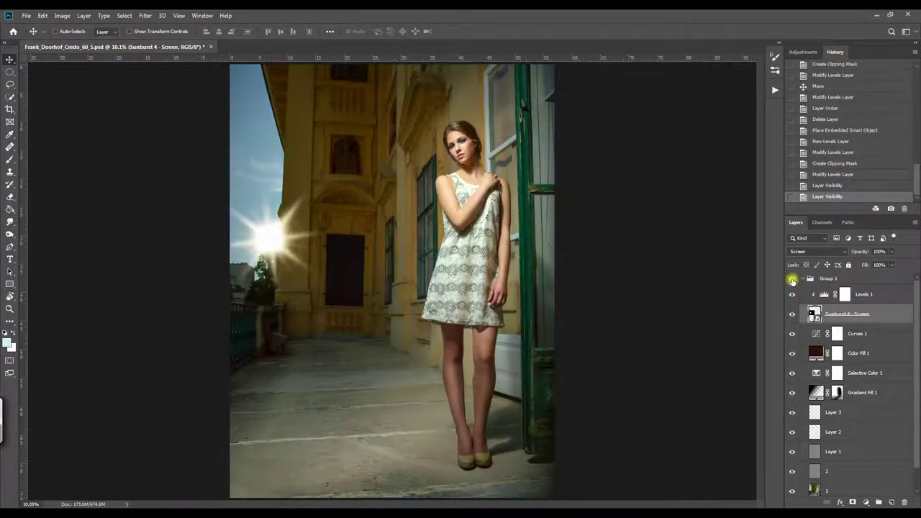
left_click(791, 280)
left_click(792, 279)
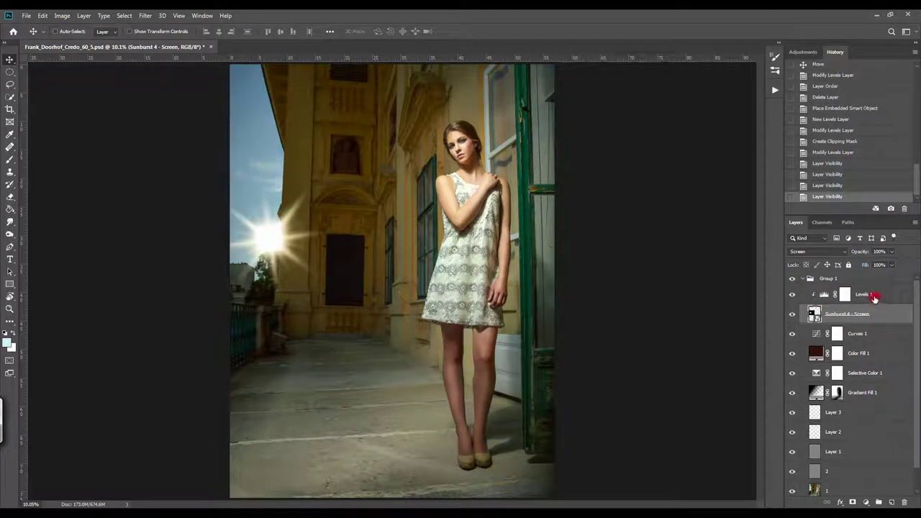
- Add Layer 4 above Curves 1 and paint soft strokes with a 13% opacity brush
left_click(863, 336)
left_click(890, 501)
left_click(10, 159)
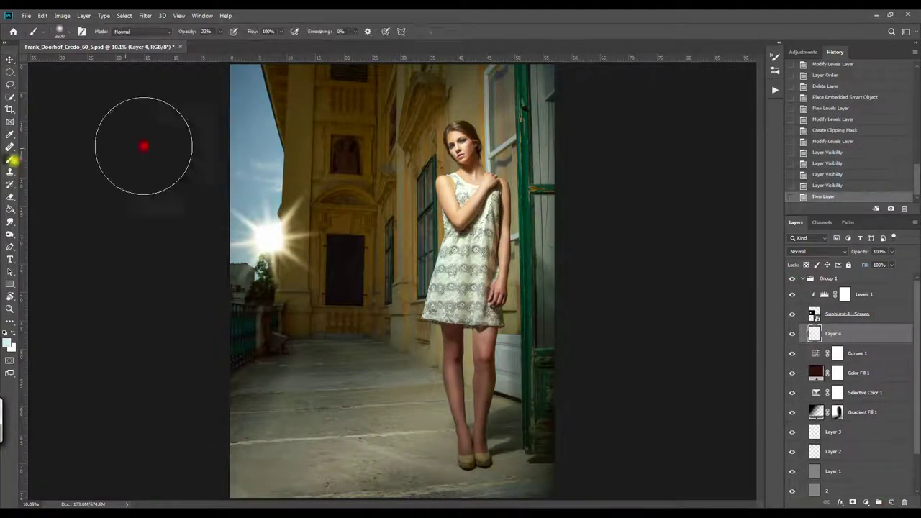
key("ctrl+minus")
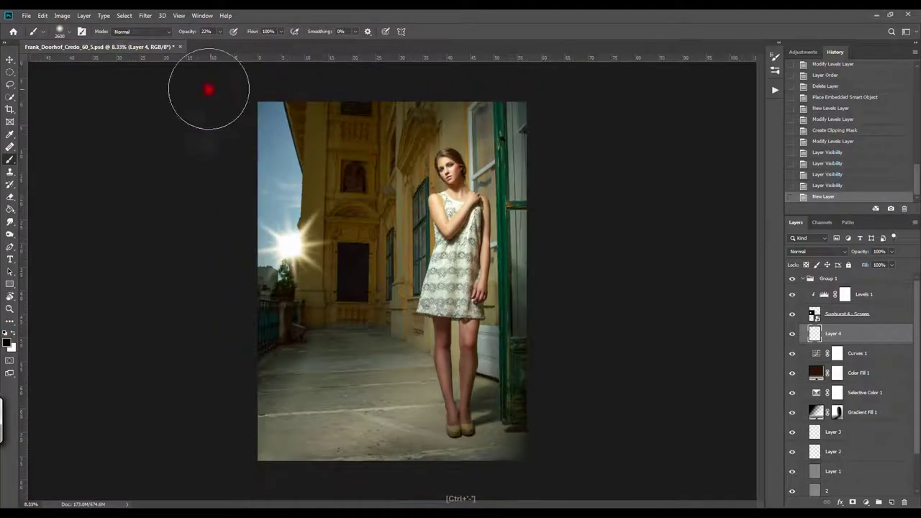
left_click(220, 473)
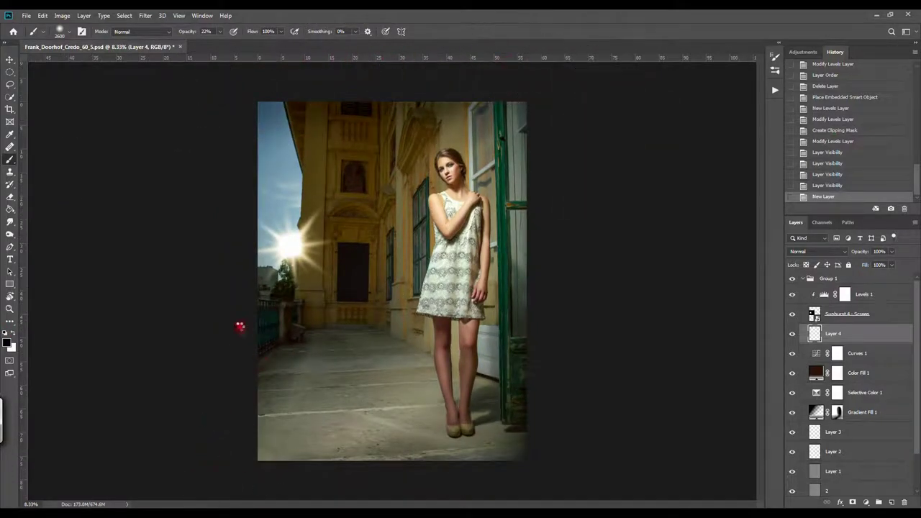
left_click_drag(221, 33, 217, 43)
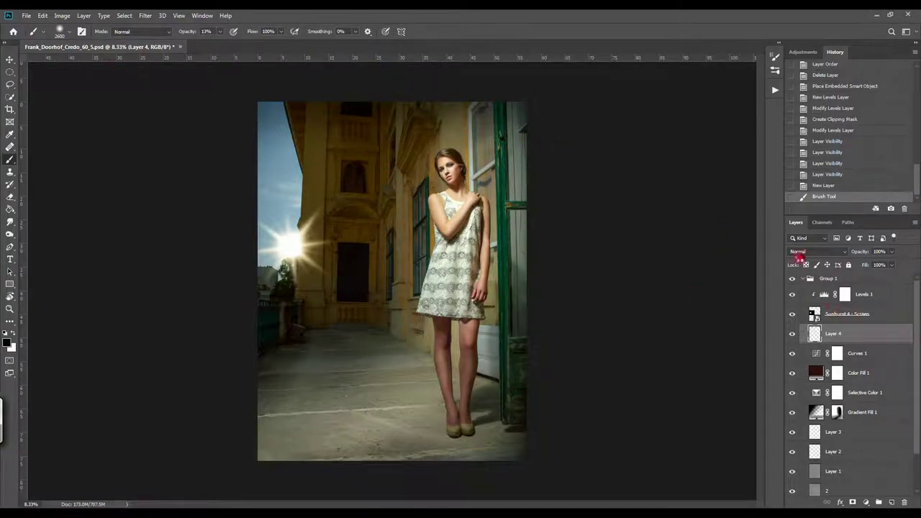
- Set Layer 4 to Soft Light, compare with Layer 4 and Group 1 toggled, then select Levels 1
left_click(800, 251)
left_click(802, 371)
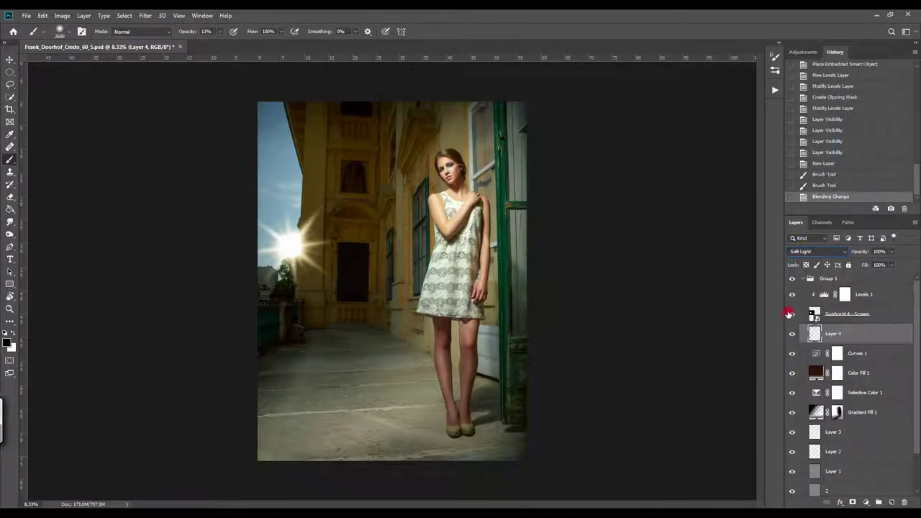
left_click(792, 333)
left_click(792, 279)
left_click(792, 279)
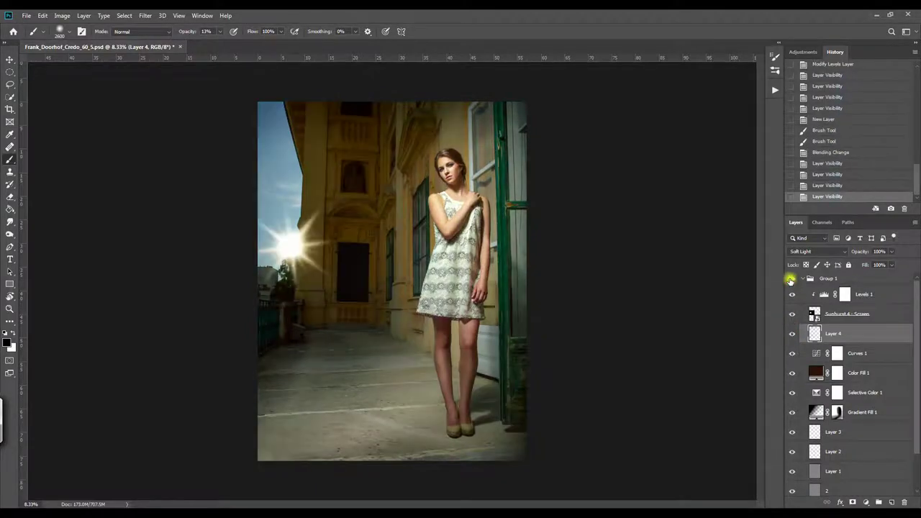
left_click(792, 279)
left_click(873, 293)
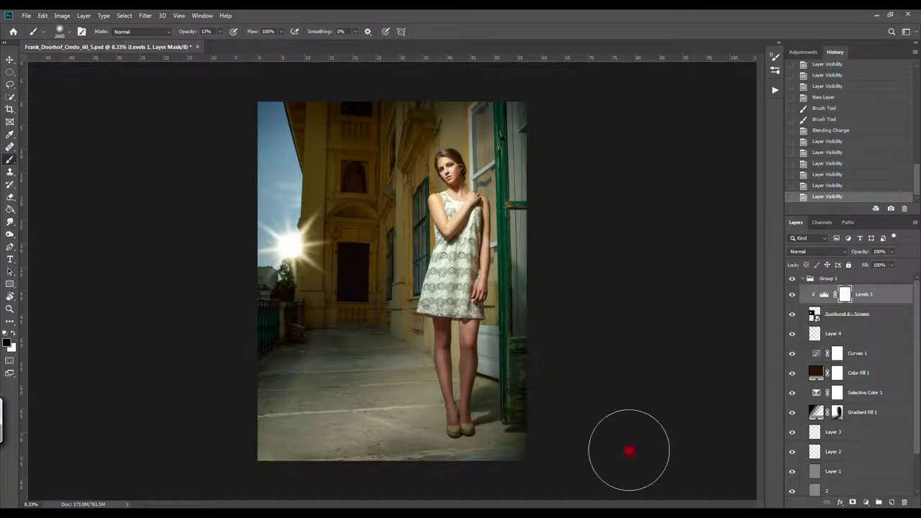
- Zoom in on the face and add a near-white #f7f2f2 solid colour fill layer
left_click(9, 308)
left_click_drag(367, 142, 530, 247)
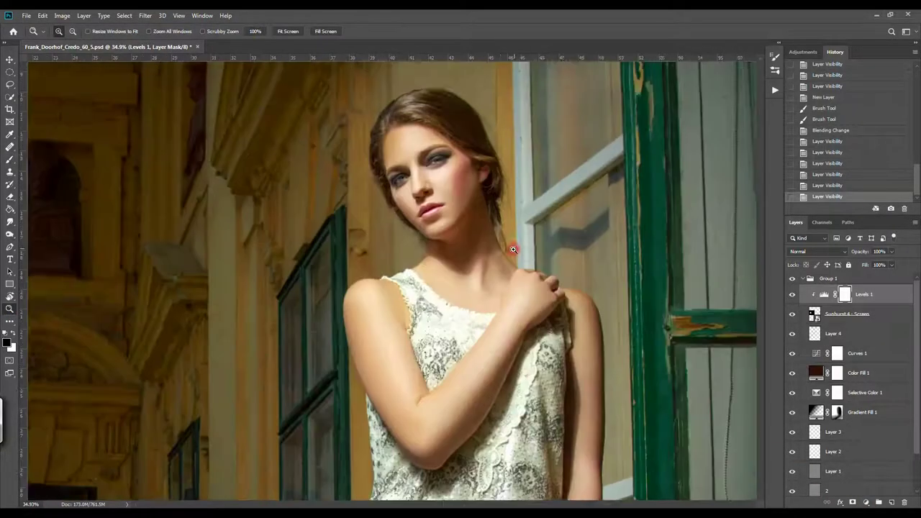
left_click(866, 502)
left_click(869, 336)
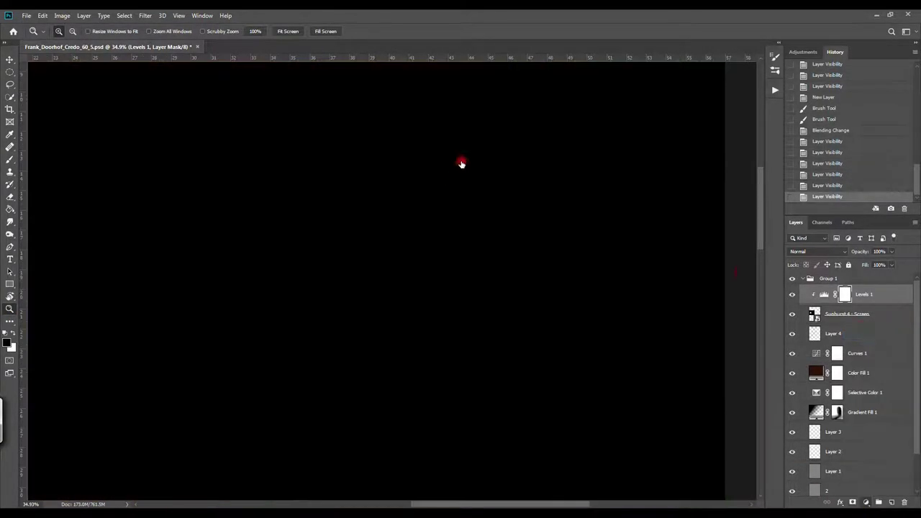
mouse_move(576, 220)
left_mouse_down()
mouse_move(533, 155)
mouse_move(531, 164)
left_mouse_up()
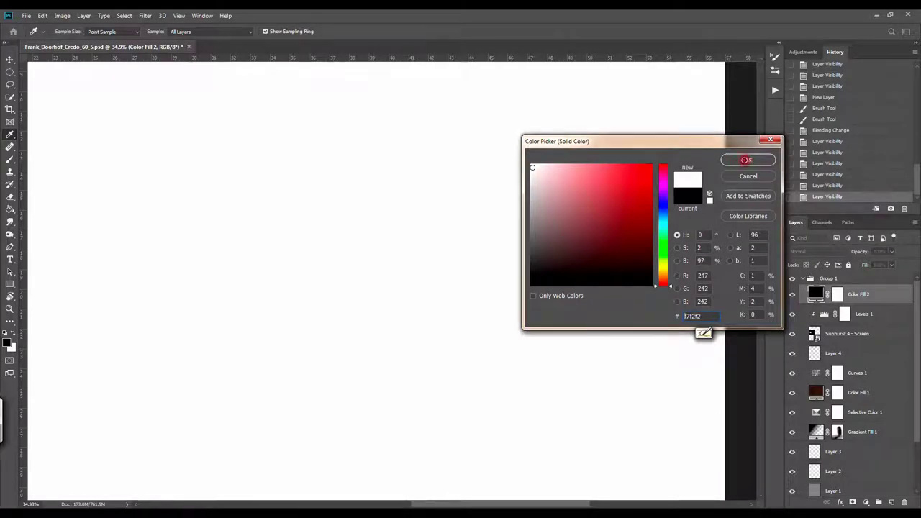
left_click(744, 158)
- Give Color Fill 2 a Blend If underlying split of 170/216 and invert its mask to black
double_click(876, 298)
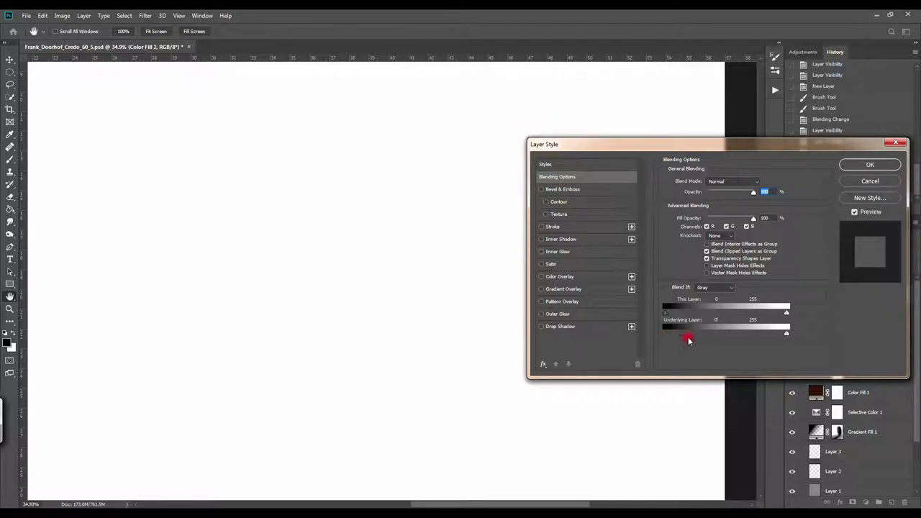
left_click_drag(688, 340, 758, 338)
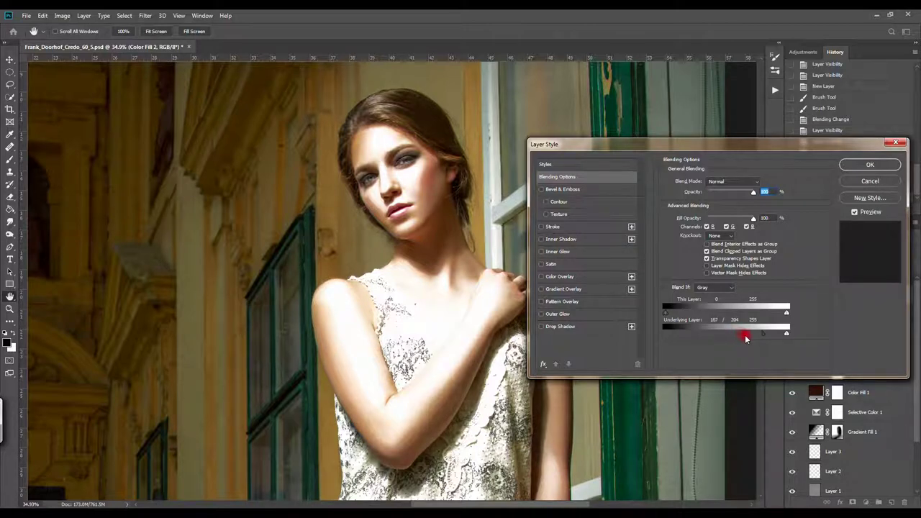
left_click_drag(739, 335, 766, 338)
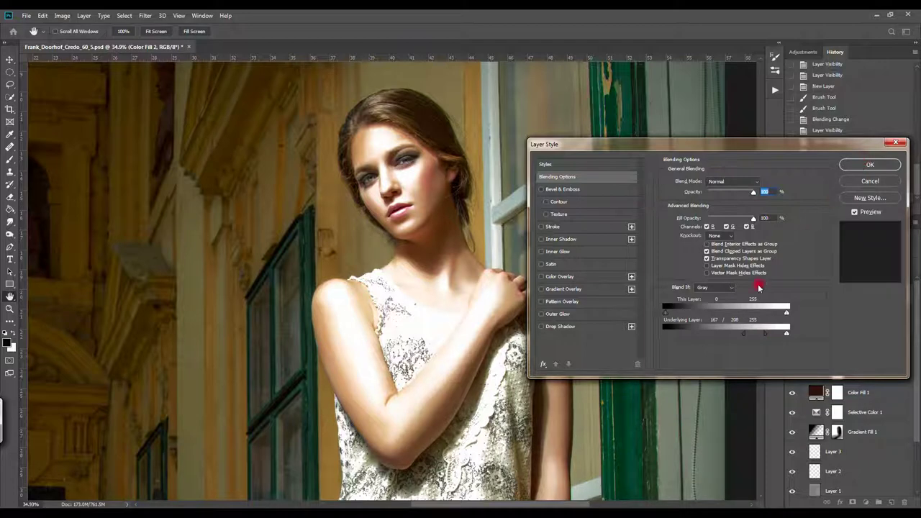
left_click(744, 334)
left_click_drag(749, 336, 765, 336)
left_click(869, 164)
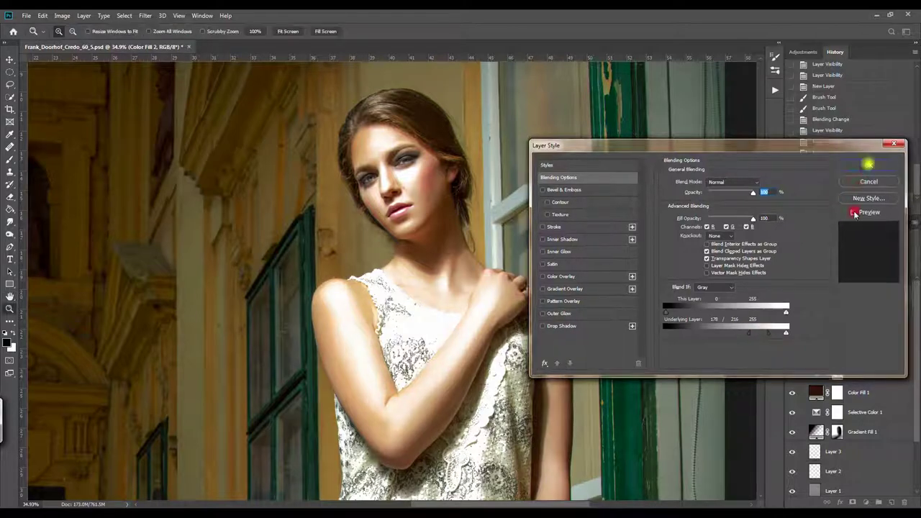
left_click(834, 293)
key("ctrl+i")
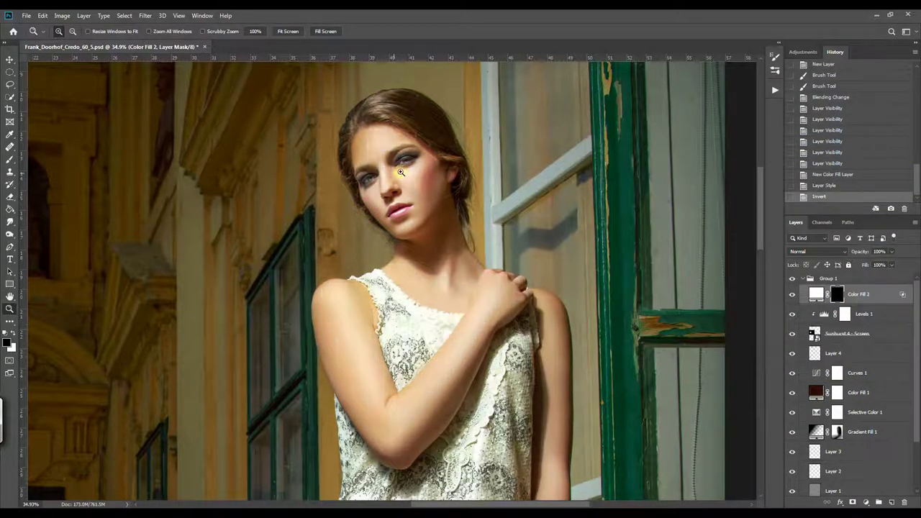
- Paint white on the Color Fill 2 mask over the cheek and eye area with a 47% brush
left_click(276, 177)
key("b")
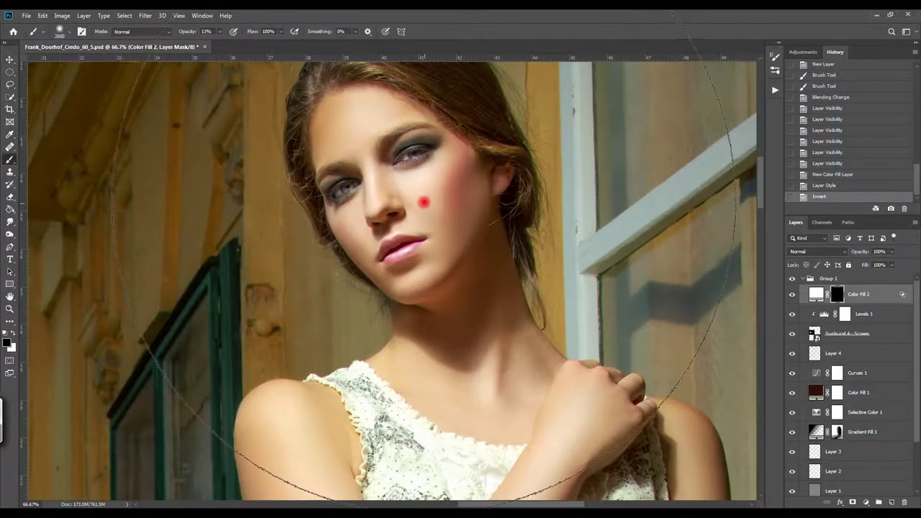
key("bracketleft")
key("bracketleft")
key("bracketleft")
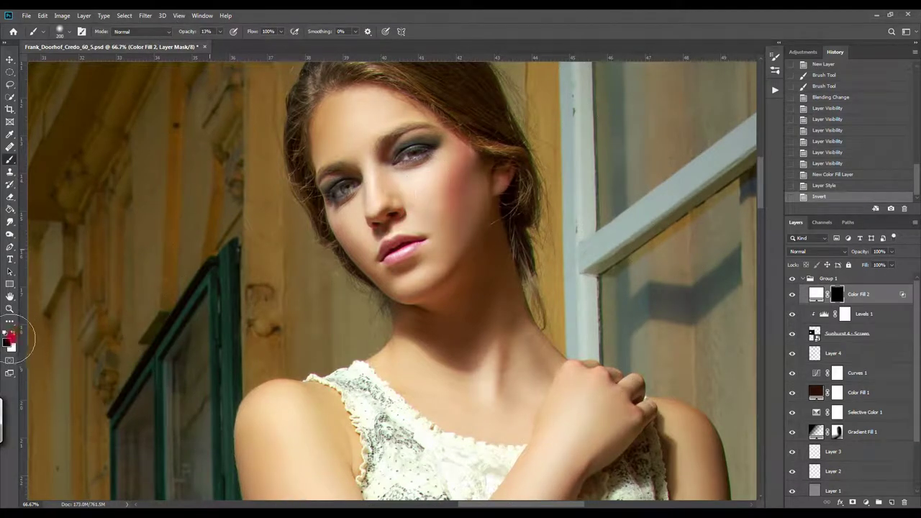
left_click(13, 332)
left_click_drag(219, 31, 237, 37)
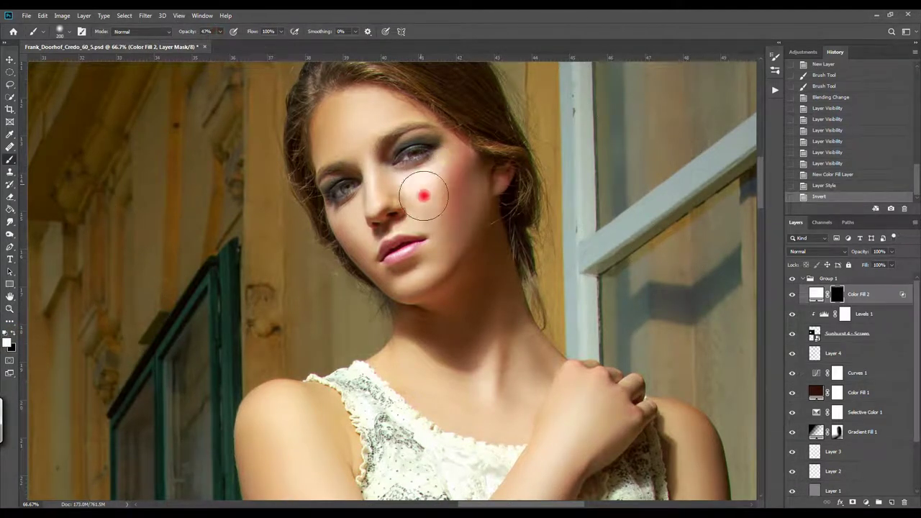
mouse_move(353, 131)
left_mouse_down()
mouse_move(331, 147)
mouse_move(367, 156)
left_mouse_up()
left_click(419, 177)
left_click(399, 280)
key("bracketleft")
key("bracketleft")
key("bracketleft")
key("bracketleft")
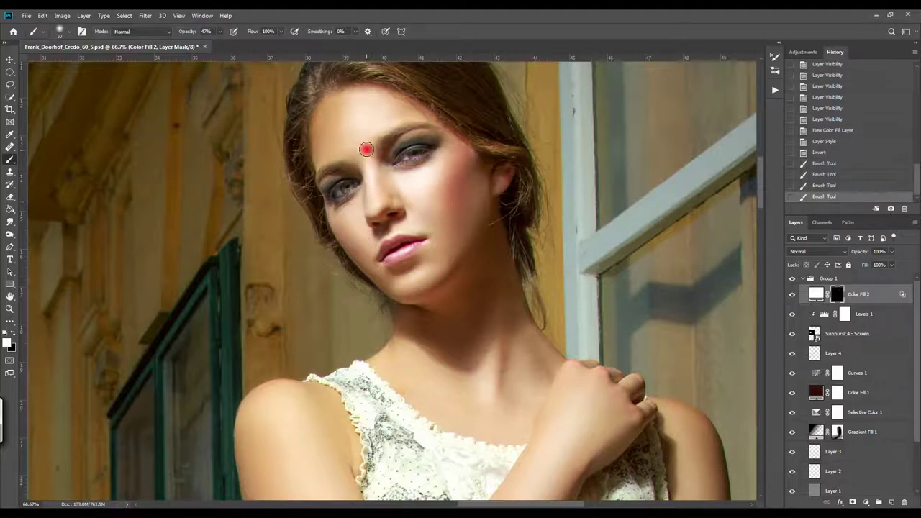
- Paint the mask onto the forehead, jawline and neck with a 150–200 px brush
left_click_drag(438, 168, 448, 160)
key("bracketright")
key("bracketright")
key("bracketright")
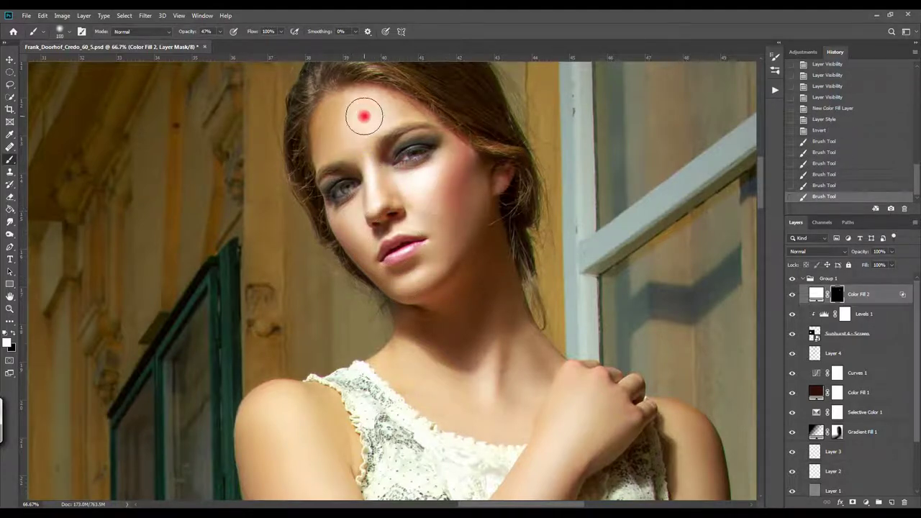
left_click_drag(361, 115, 359, 134)
key("bracketleft")
key("bracketleft")
left_click_drag(454, 263, 407, 276)
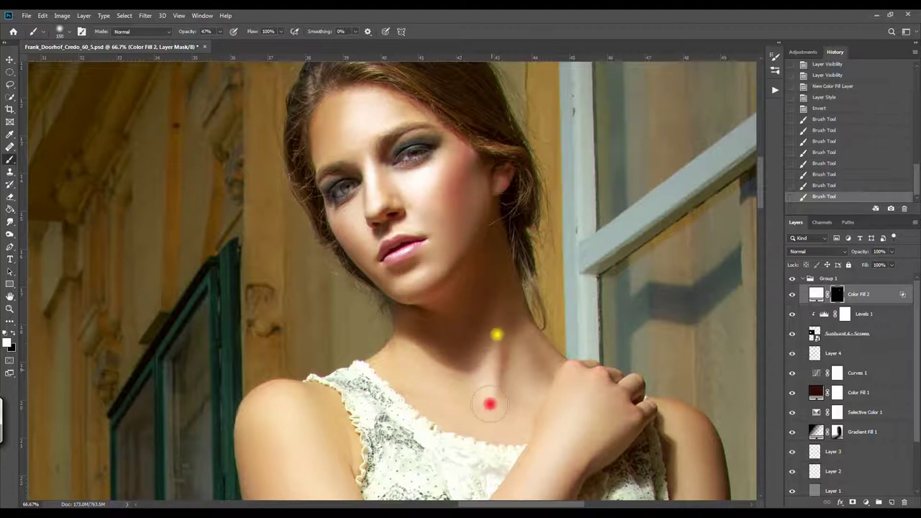
left_click_drag(489, 402, 442, 385)
- Zoom out and paint the fill onto the right arm with a 200 px brush
key("ctrl+minus")
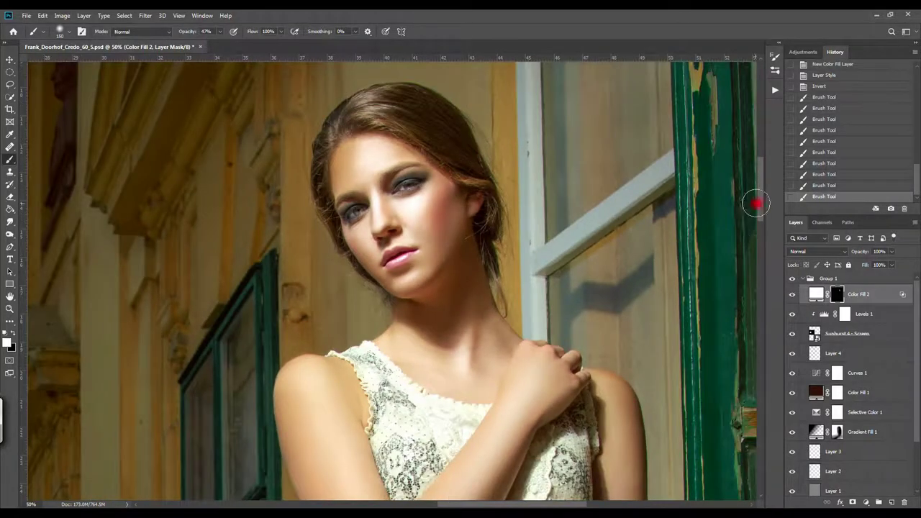
scroll(752, 236, "down", 2)
scroll(753, 236, "down", 1)
left_click_drag(517, 164, 299, 148)
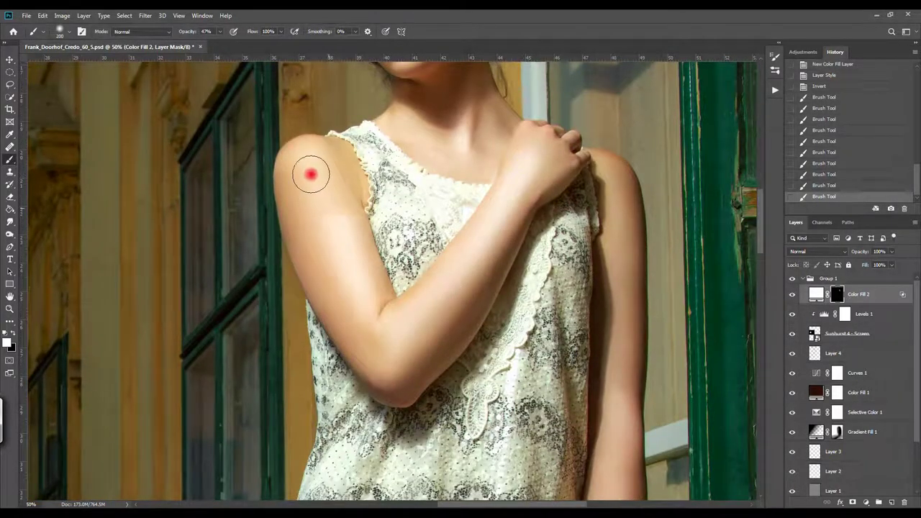
key("bracketright")
key("bracketright")
left_click_drag(616, 226, 611, 377)
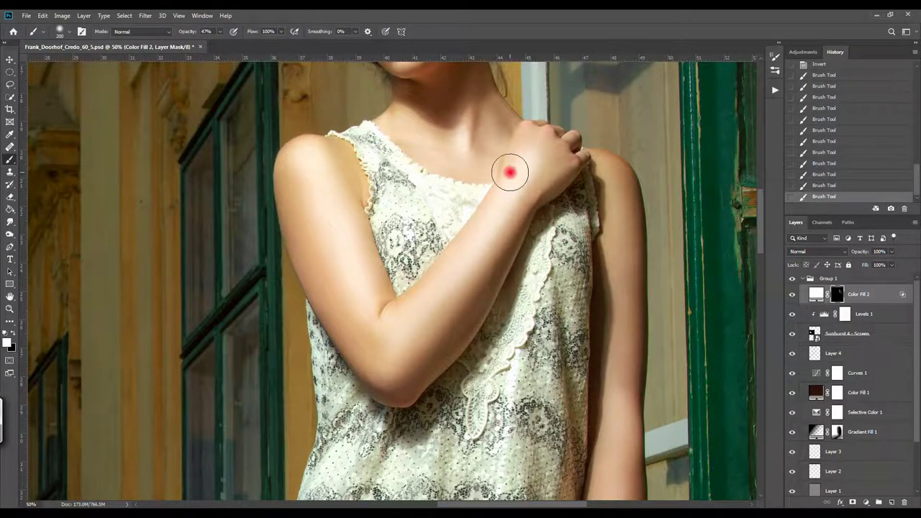
- Lower Color Fill 2's opacity to 55% and toggle it to compare
key("ctrl+minus")
scroll(748, 230, "up", 2)
left_click(891, 251)
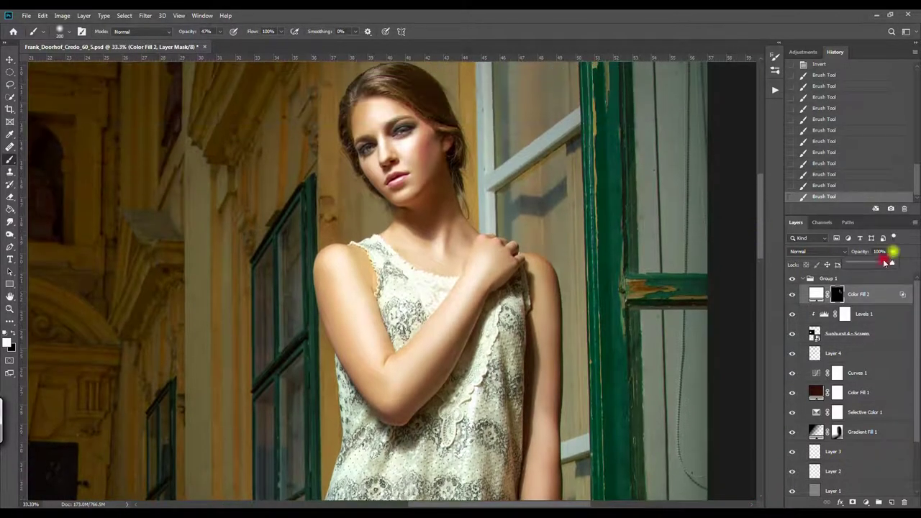
left_click_drag(898, 263, 874, 264)
left_click(791, 295)
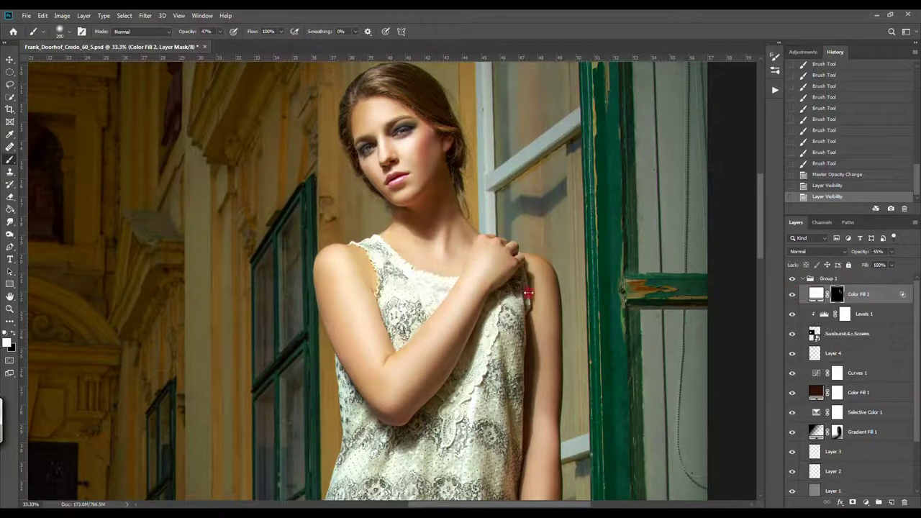
- Fit the image to the window, compare Color Fill 2 and Group 1 on/off, then stamp all visible layers
left_click(10, 309)
left_click(288, 31)
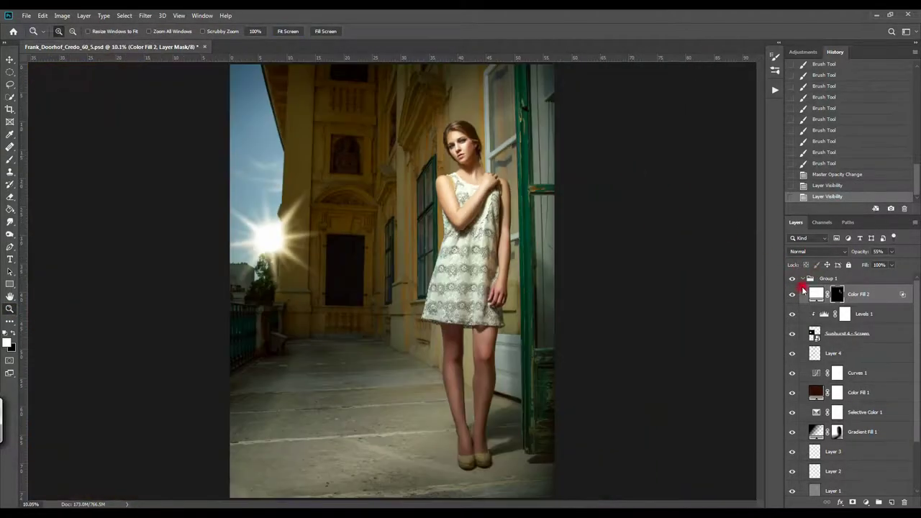
left_click(792, 295)
left_click(793, 296)
left_click(792, 279)
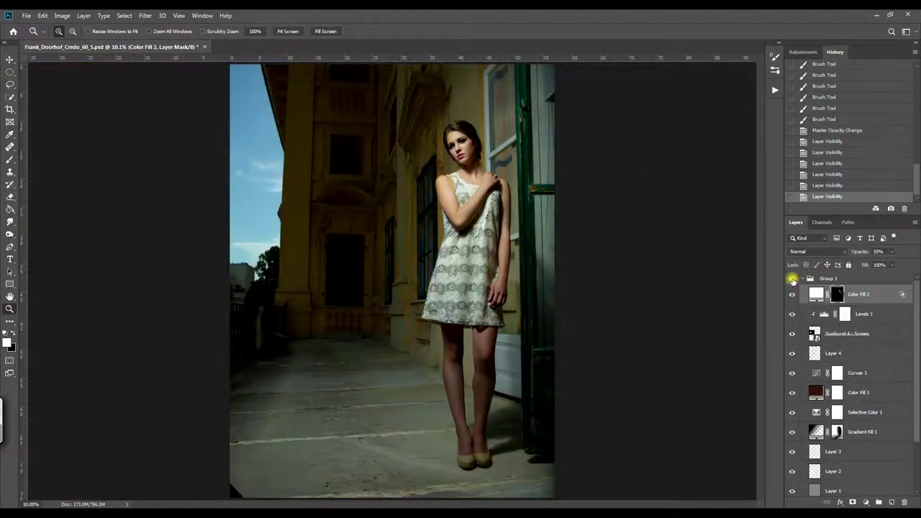
left_click(856, 294)
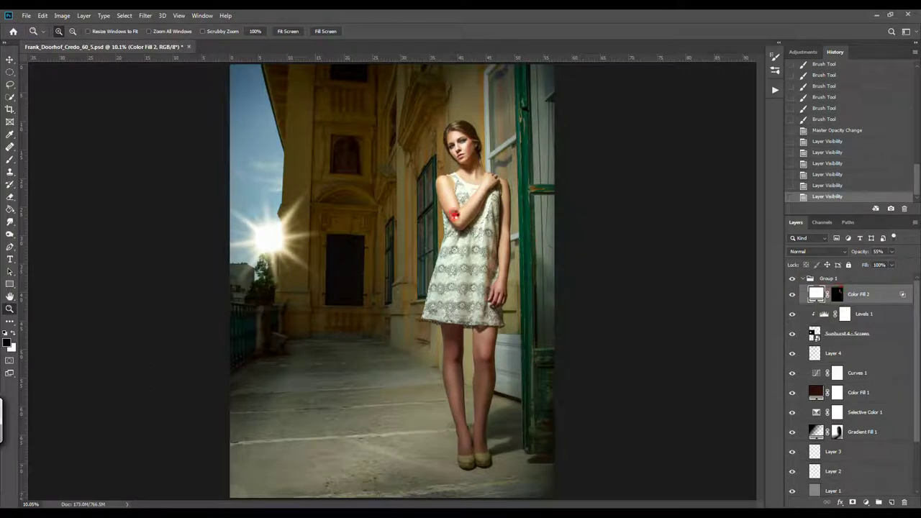
key("ctrl+alt+shift+e")
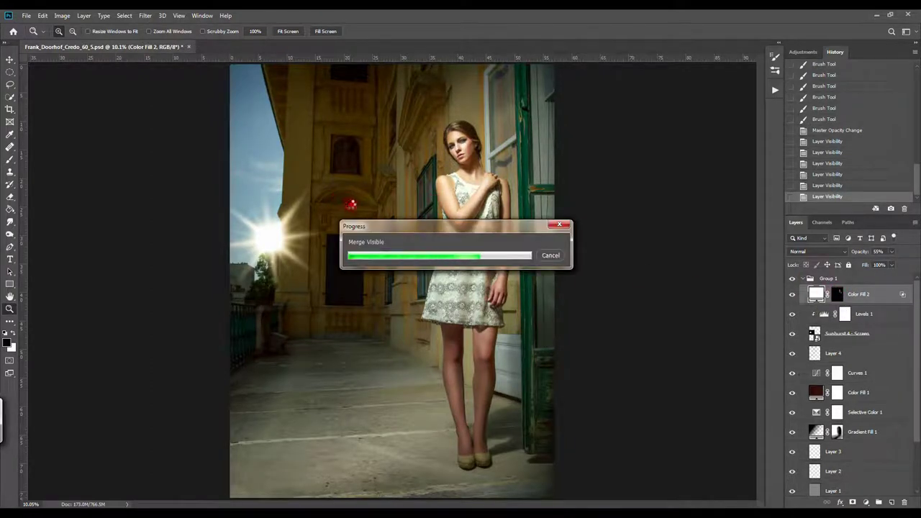
- Open Camera Raw on the merged layer, try whites, contrast, blacks and shadows, then reset Basic to defaults
left_click(146, 16)
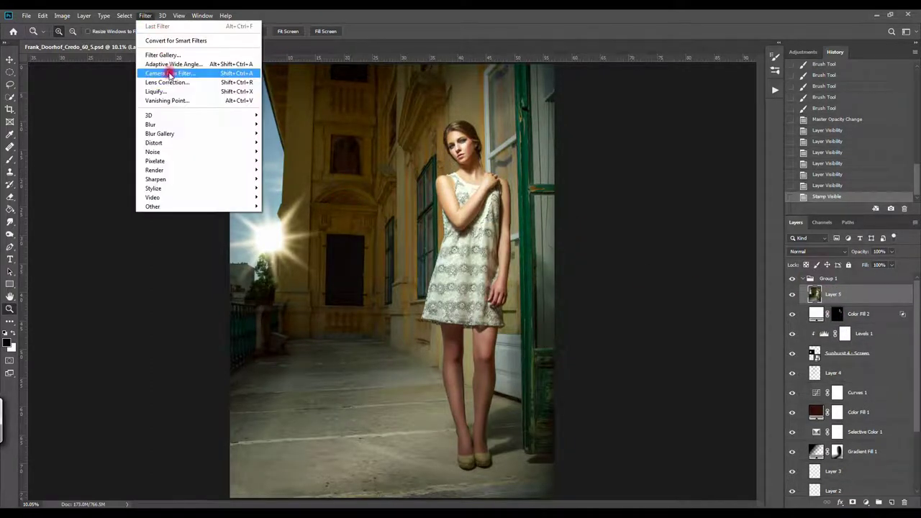
left_click(176, 72)
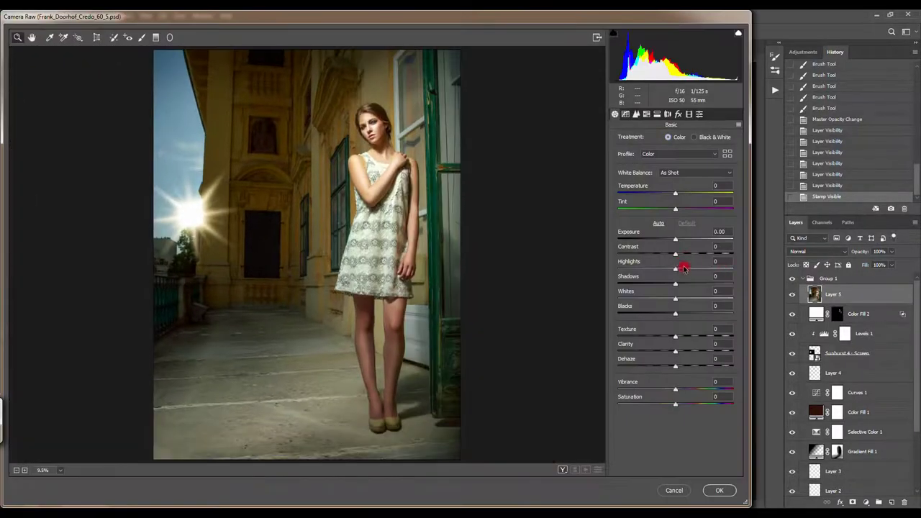
left_click_drag(683, 293, 667, 266)
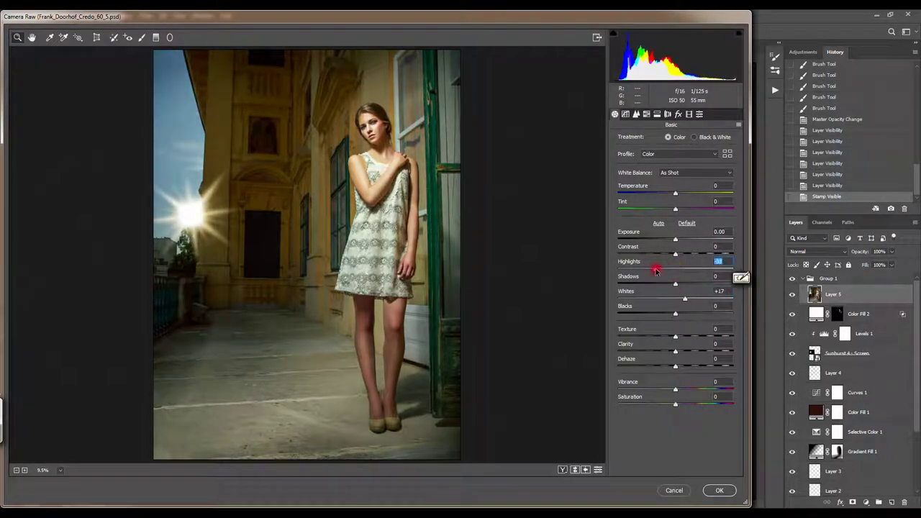
left_click(667, 256)
left_click(674, 281)
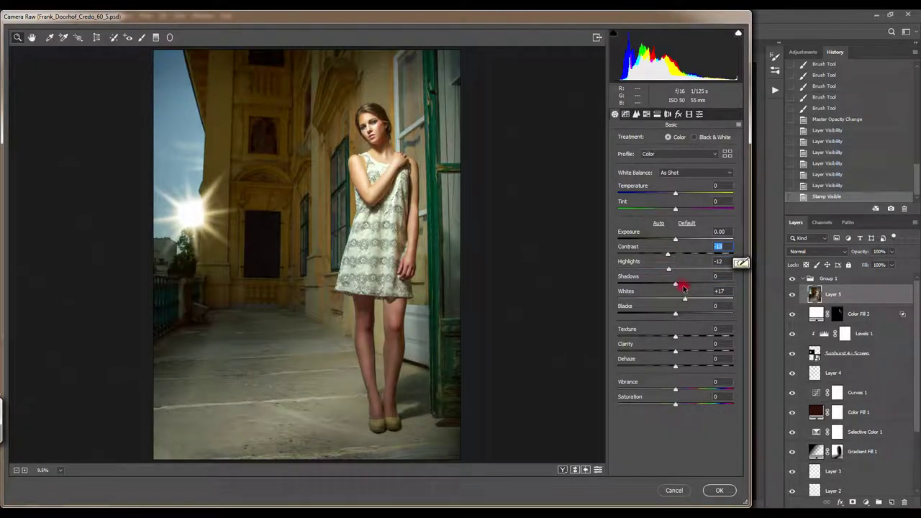
left_click_drag(675, 315, 660, 313)
left_click_drag(675, 284, 685, 285)
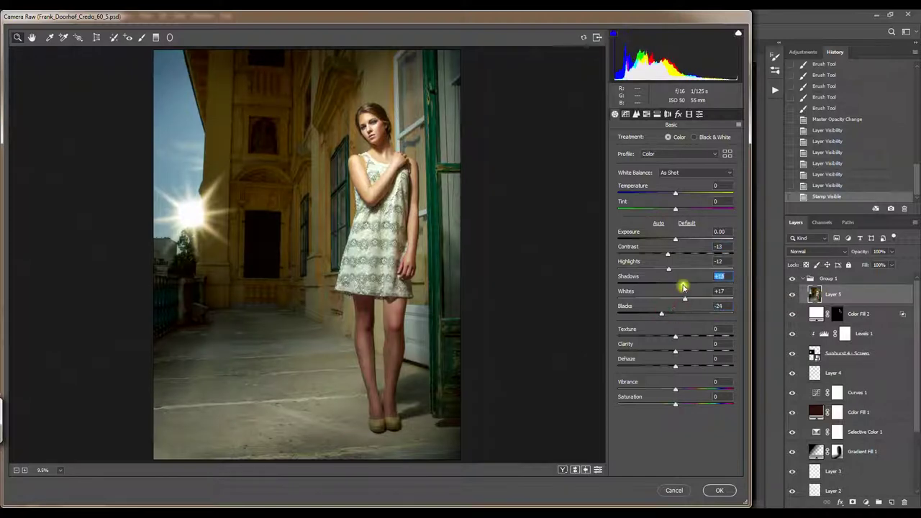
left_click(597, 469)
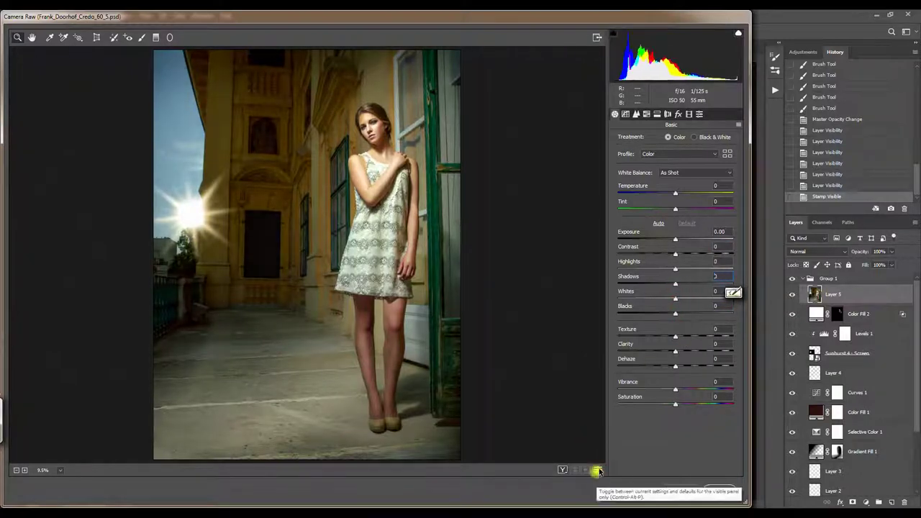
- Add a little Texture, then in HSL test the orange hue and switch to Saturation
left_click(679, 337)
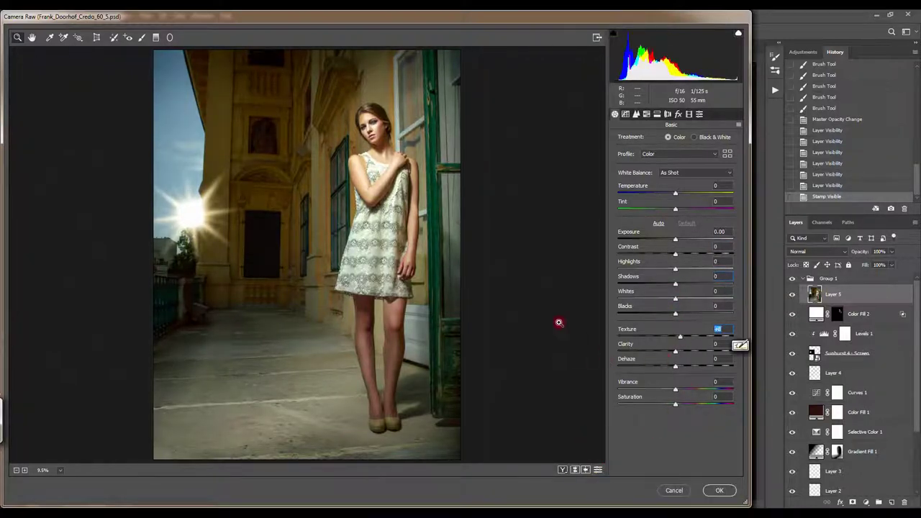
left_click(657, 115)
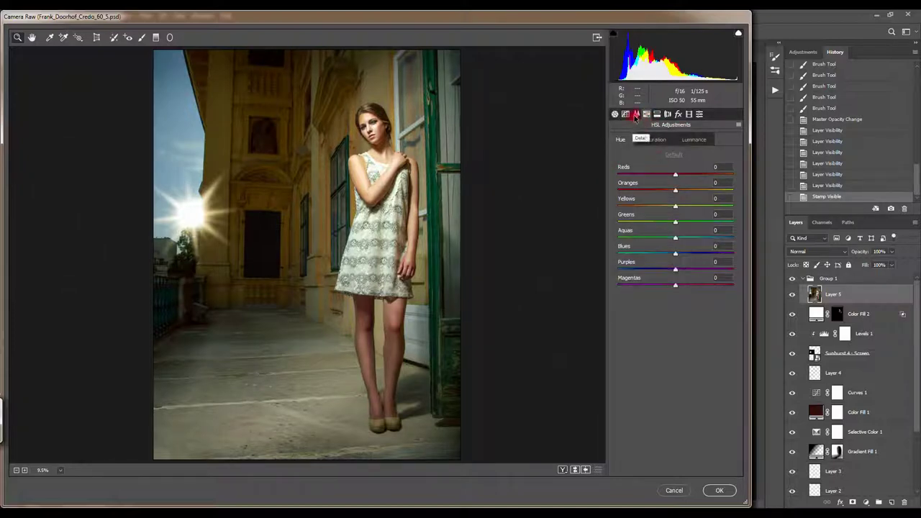
left_click(636, 115)
left_click(656, 115)
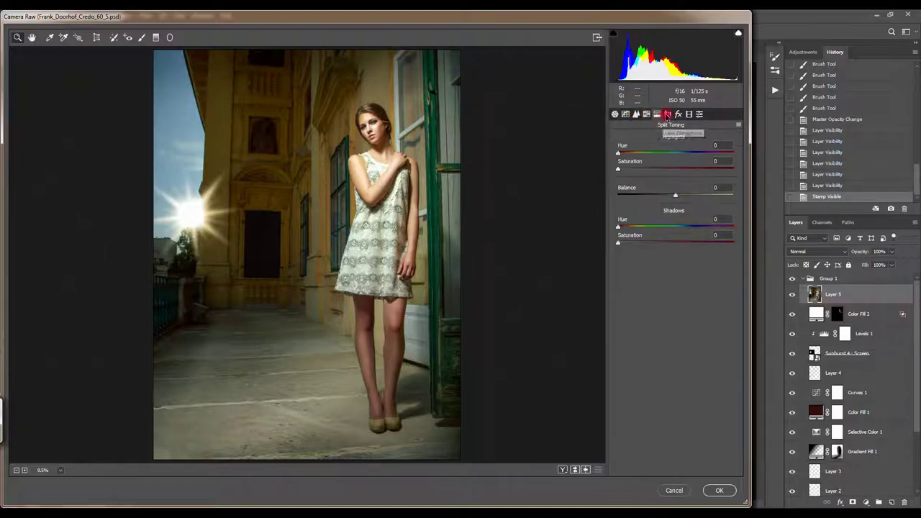
left_click(646, 115)
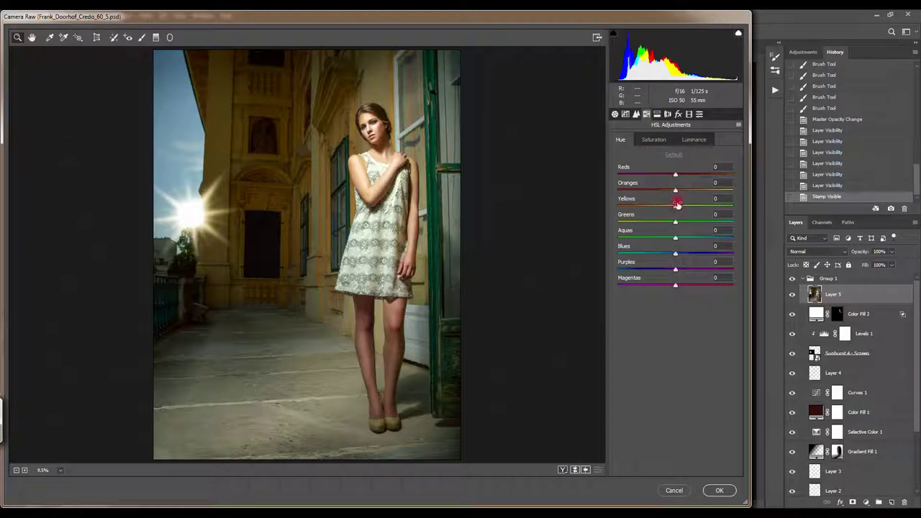
mouse_move(678, 190)
left_mouse_down()
mouse_move(653, 191)
mouse_move(675, 198)
mouse_move(654, 206)
mouse_move(690, 205)
mouse_move(650, 201)
mouse_move(667, 208)
mouse_move(682, 193)
left_mouse_up()
key("ctrl+alt+shift+s")
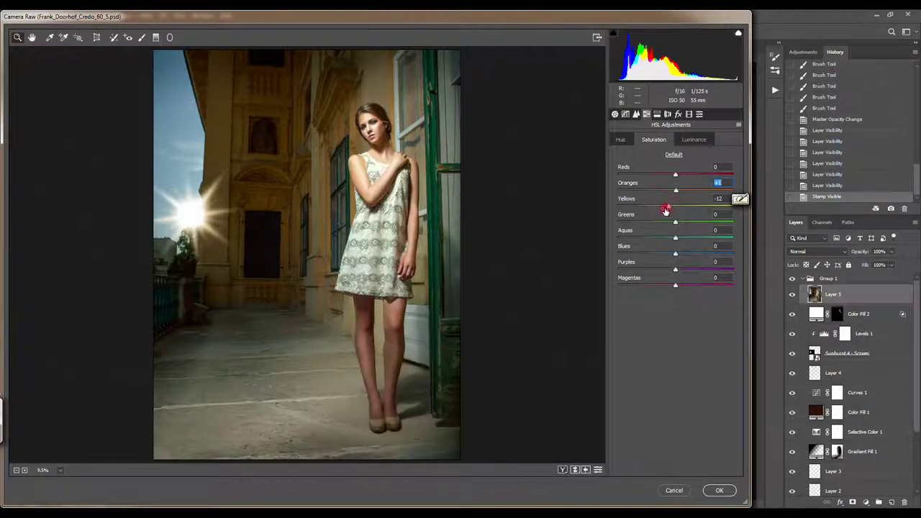
- Add a radial filter around the sun with Whites +16 and warmer Temperature, then apply Camera Raw
left_click(625, 114)
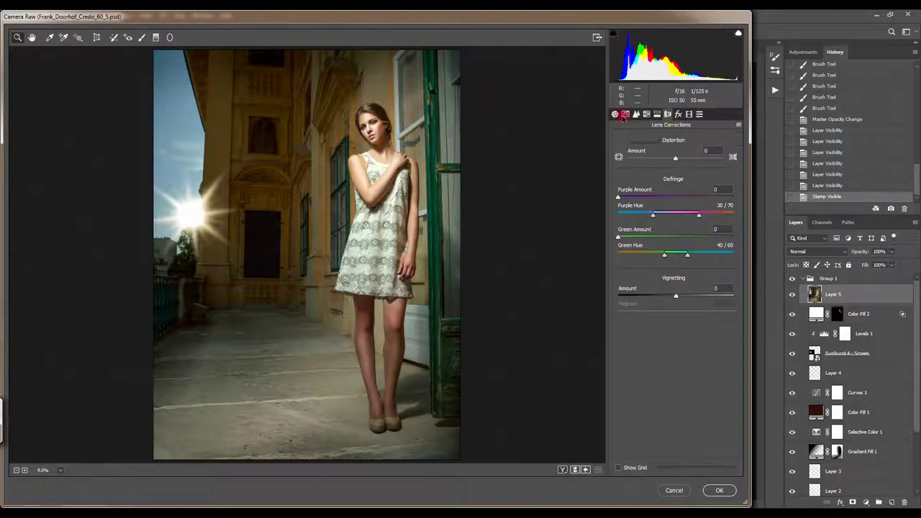
left_click(169, 38)
left_click_drag(195, 219, 285, 316)
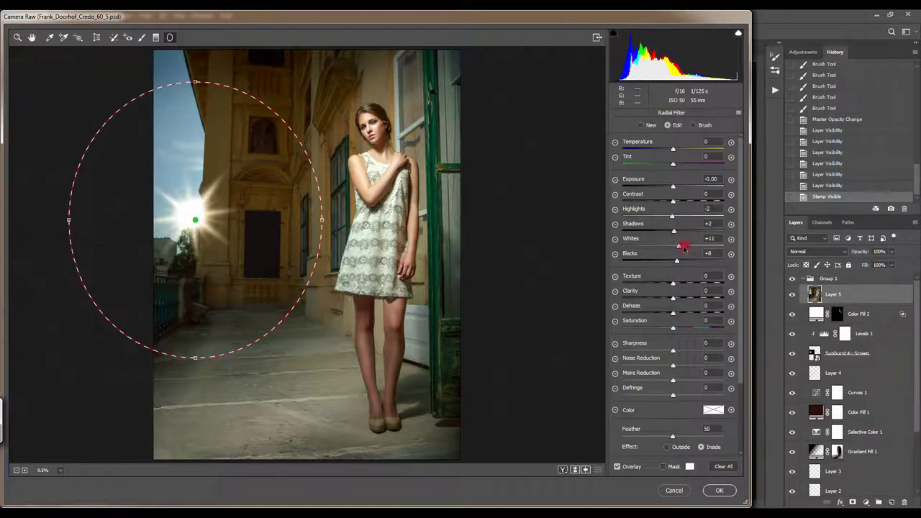
left_click_drag(683, 246, 681, 251)
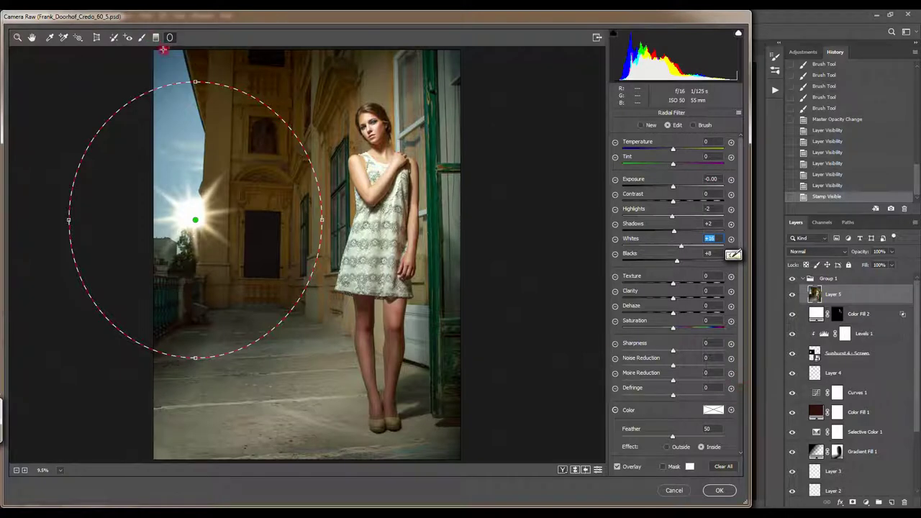
left_click_drag(674, 149, 680, 152)
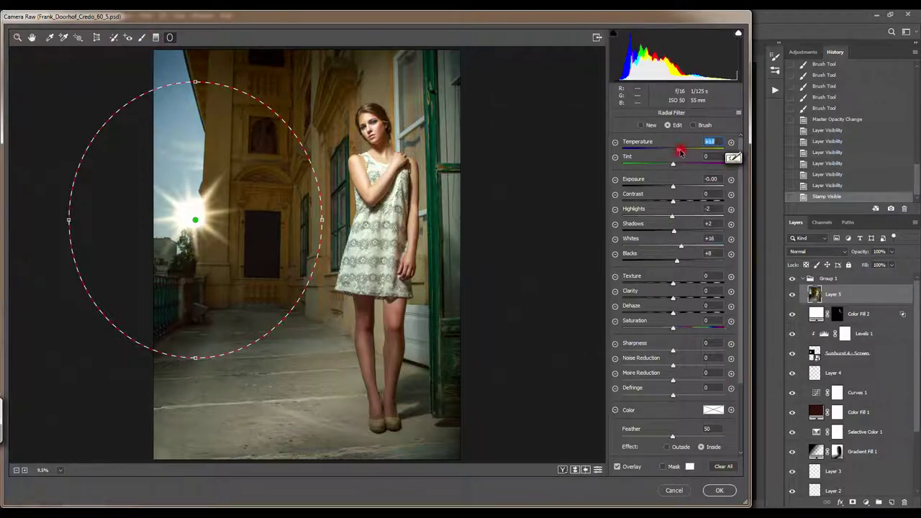
left_click(718, 490)
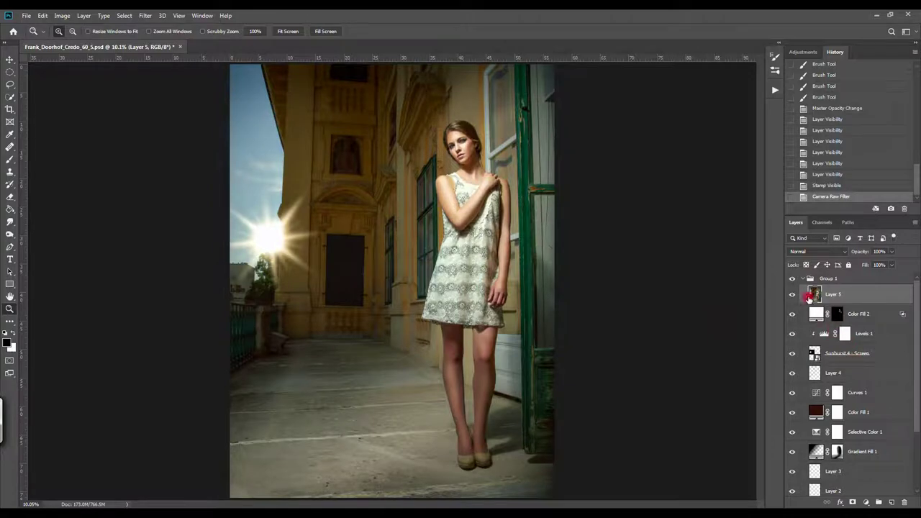
- Compare Layer 5 on and off, then add a Crisp_Warm.look Color Lookup at 9% opacity
left_click(792, 294)
left_click(792, 294)
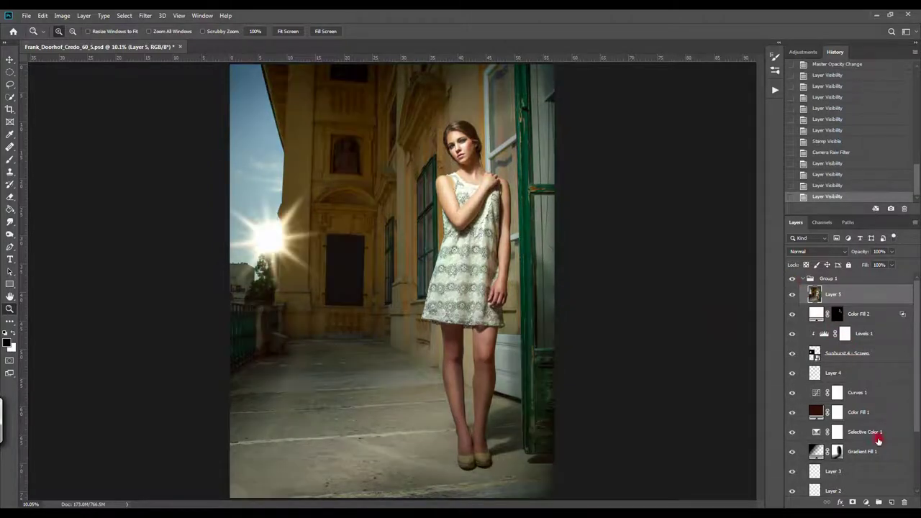
left_click(865, 502)
left_click(833, 449)
left_click(692, 109)
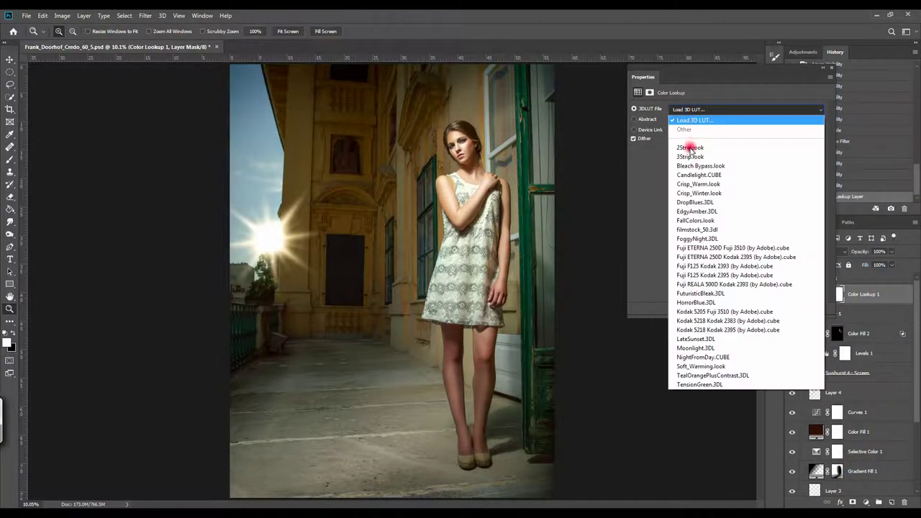
left_click(689, 147)
key("Down")
key("Down")
key("Down")
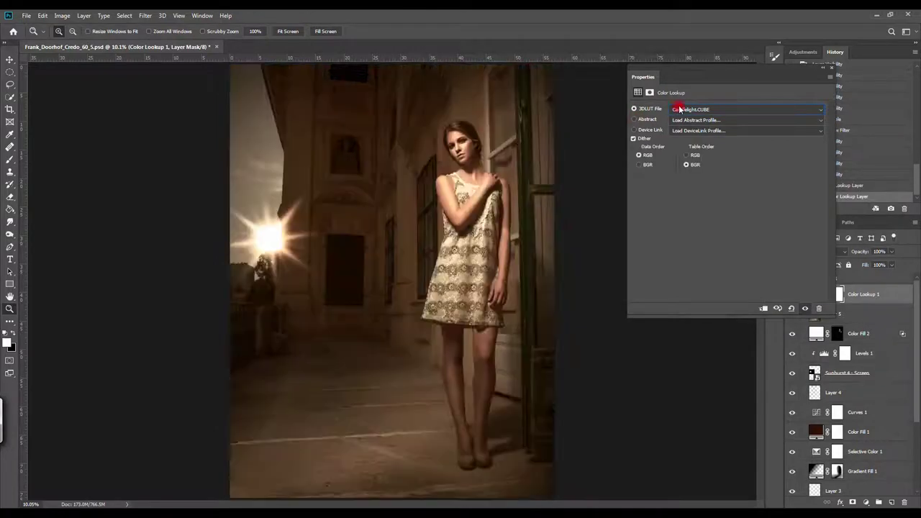
key("Down")
key("Down")
key("Up")
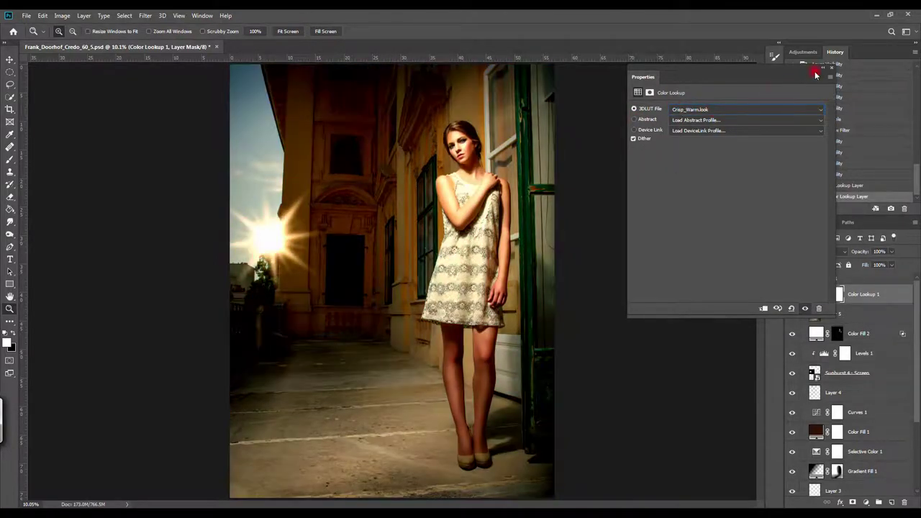
left_click(833, 113)
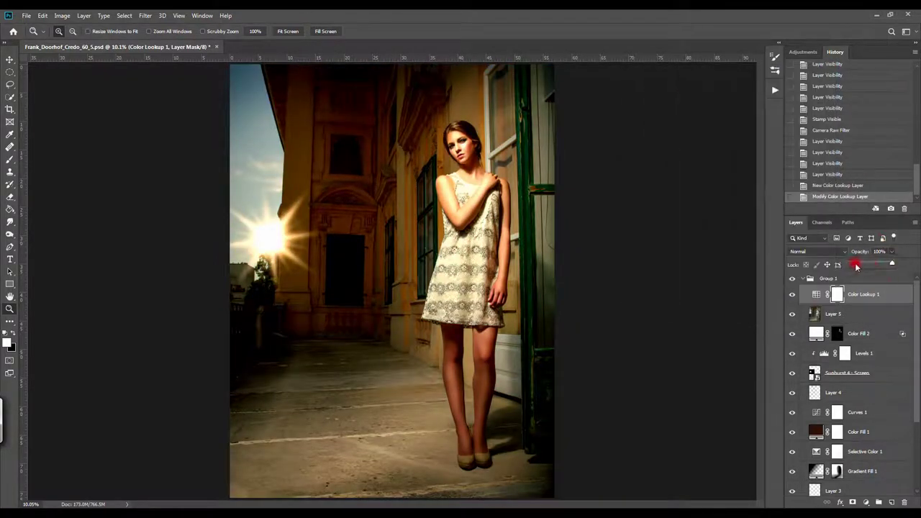
left_click_drag(853, 264, 851, 263)
- Add a second Color Lookup using the HorrorBlue LUT at about 5% opacity
left_click(865, 504)
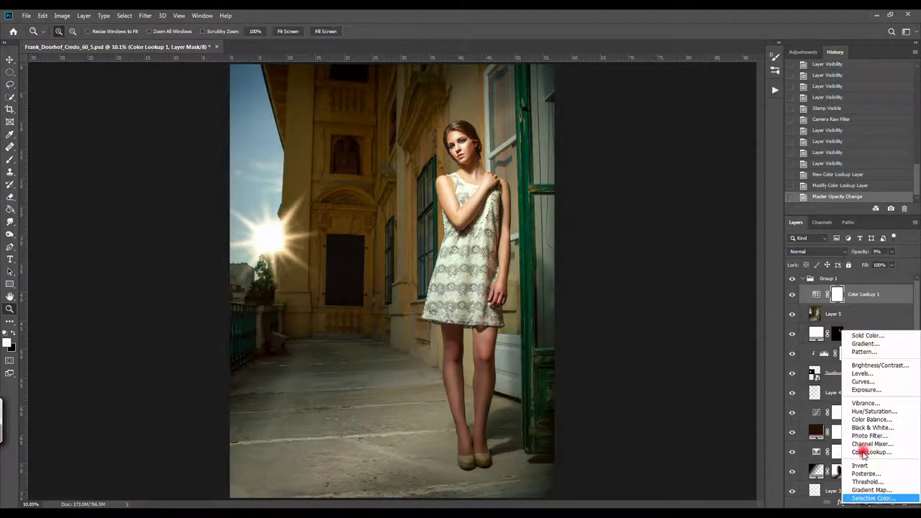
left_click(820, 446)
left_click(691, 109)
left_click(709, 329)
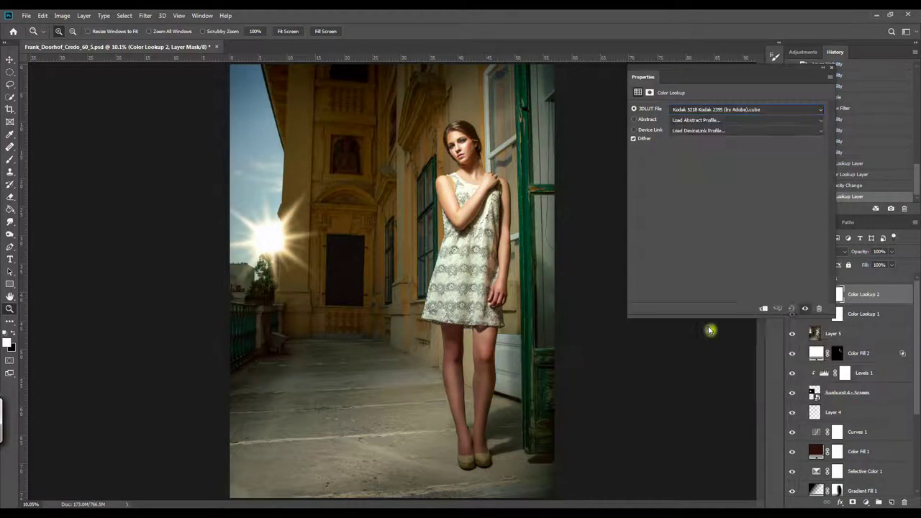
scroll(709, 109, "up", 1)
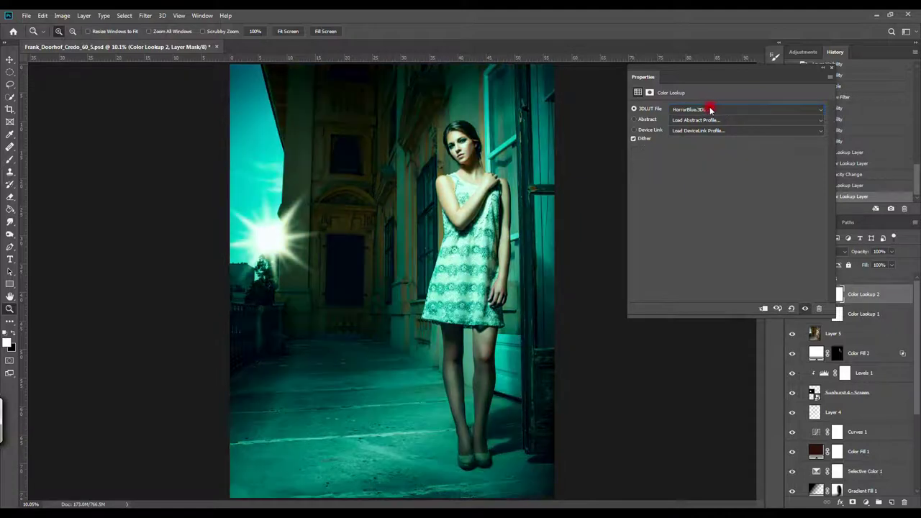
scroll(712, 109, "down", 1)
key("Up")
left_click(831, 70)
left_click_drag(891, 251, 850, 263)
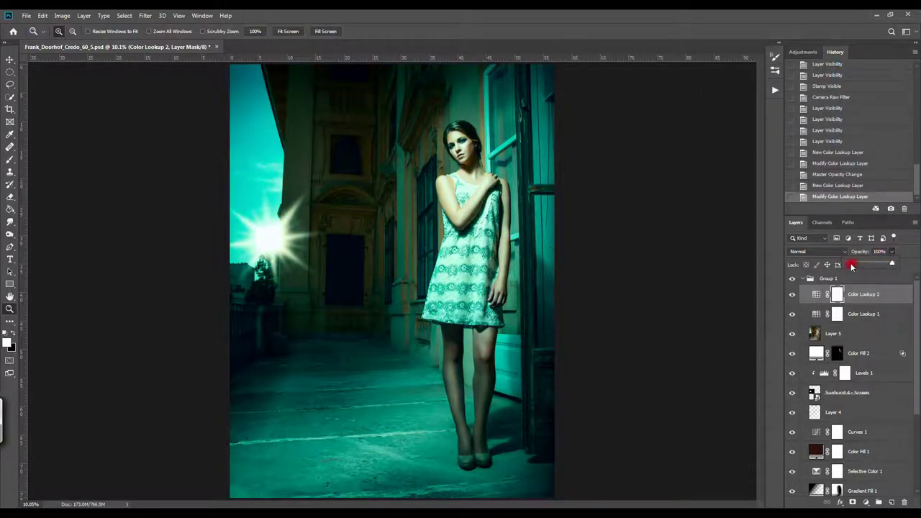
- Add a third Color Lookup with Kodak 5205 Fuji 3510 at 10% opacity, then compare Group 1
left_click(866, 503)
left_click(873, 425)
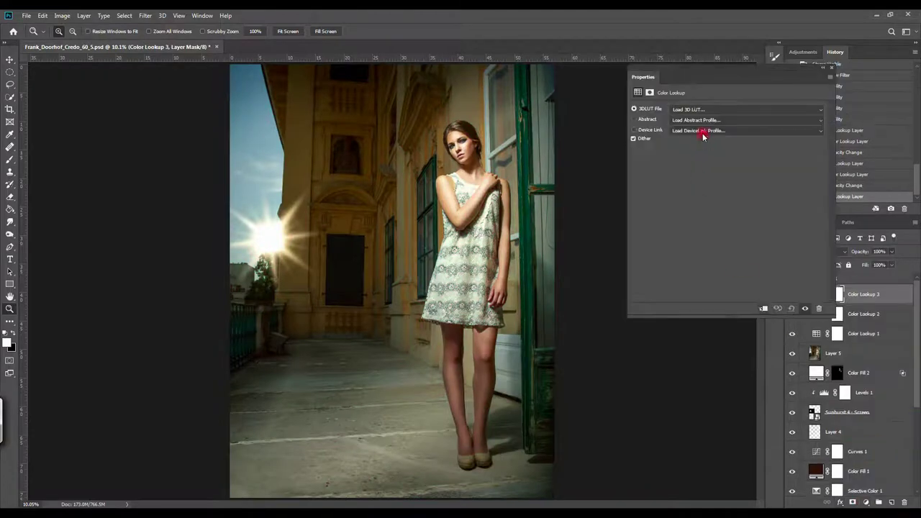
left_click(720, 109)
left_click(708, 275)
key("Up")
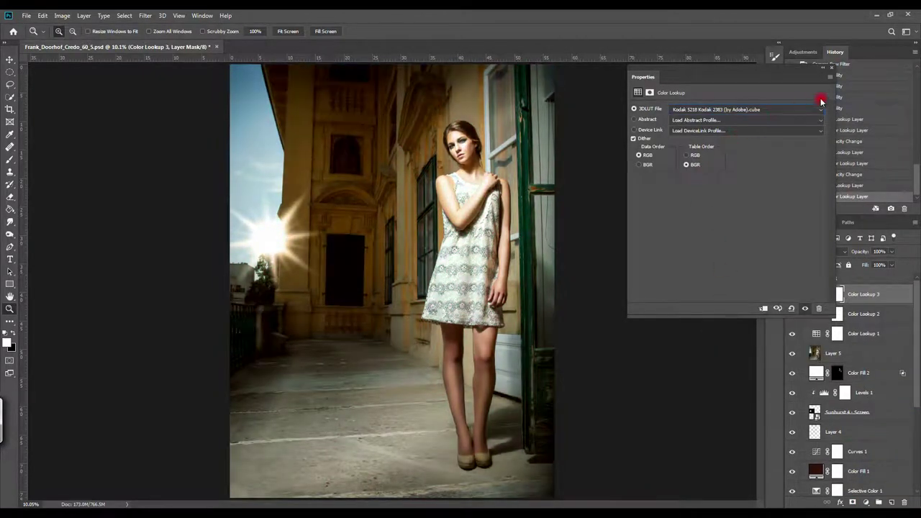
key("Up")
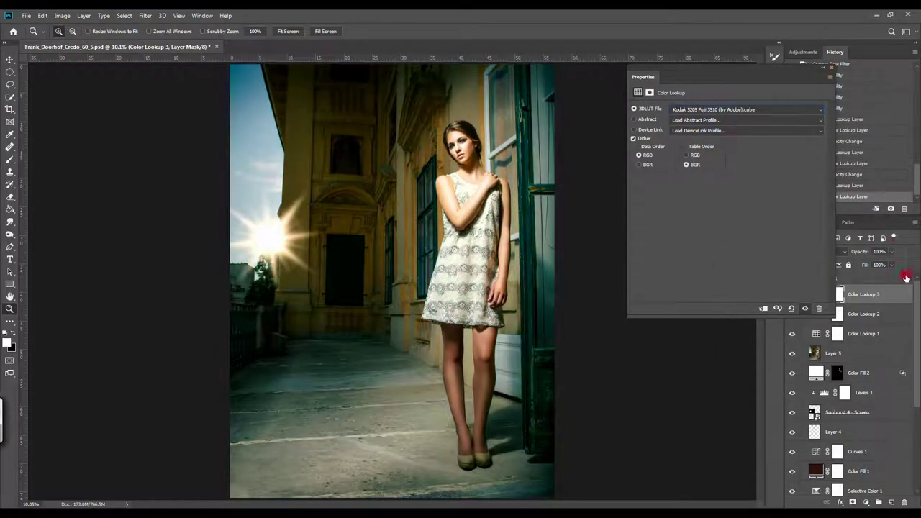
left_click(906, 277)
left_click_drag(853, 264, 851, 266)
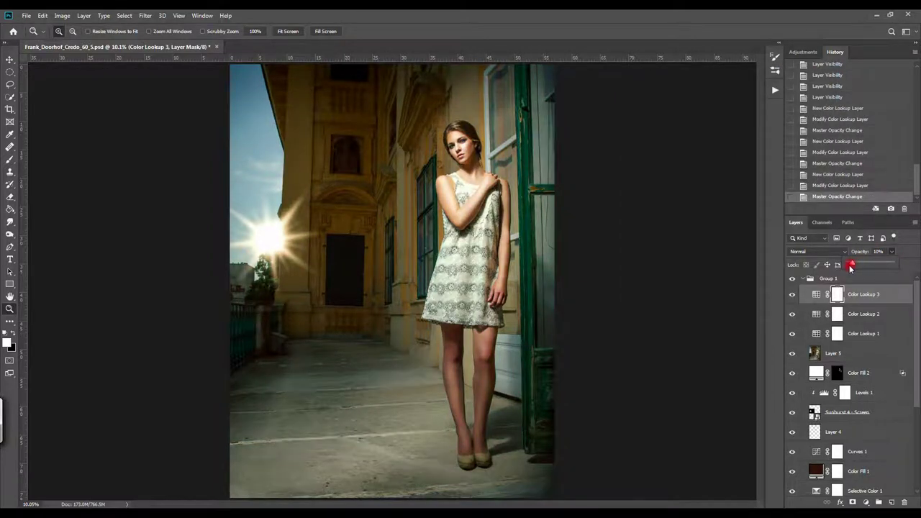
left_click(792, 278)
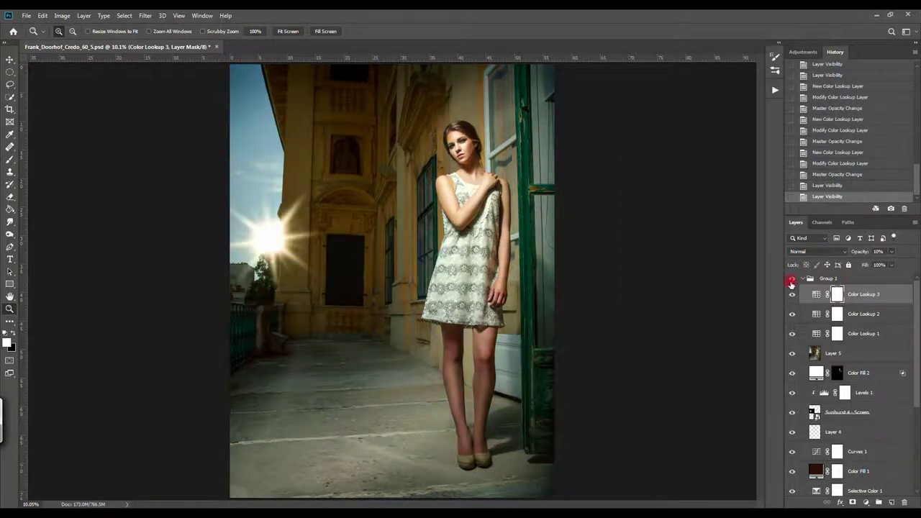
- Add an empty Layer 6, zoom into the face, and set a white brush at 100% opacity
left_click(892, 502)
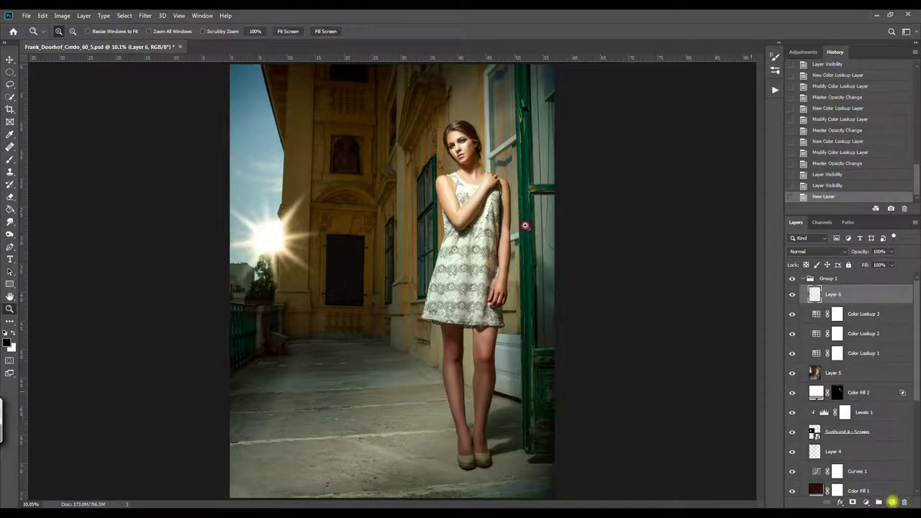
left_click(423, 131)
left_click(421, 190)
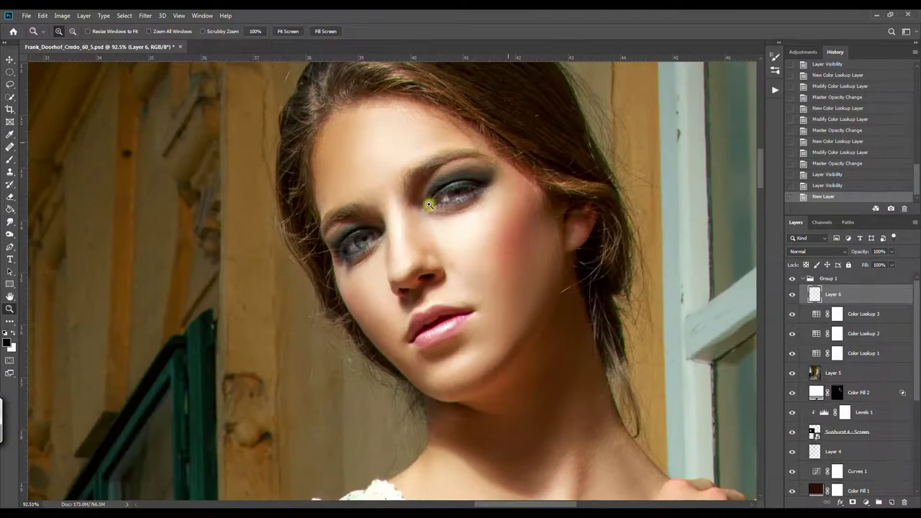
left_click(10, 157)
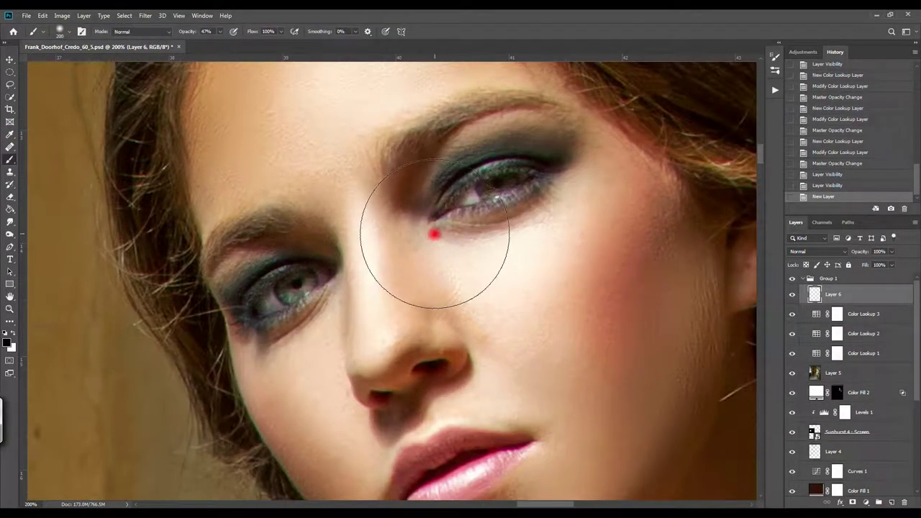
left_click(12, 332)
left_click_drag(180, 32, 215, 32)
- Paint white catchlights on both eyes and set Layer 6 to Overlay blending
left_click(484, 187)
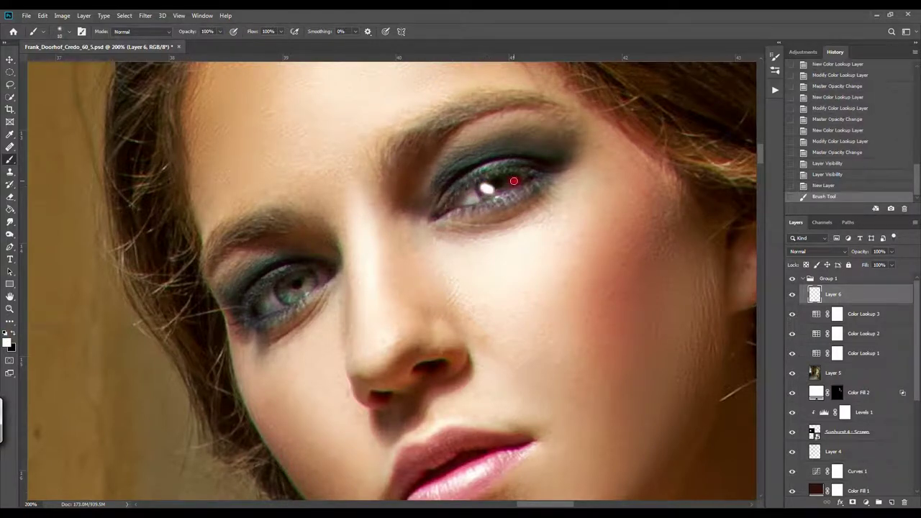
left_click(508, 185)
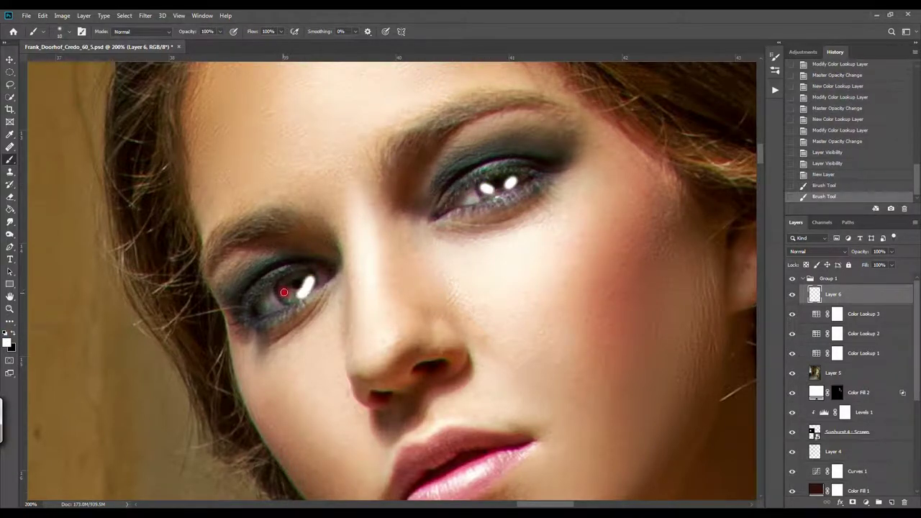
left_click_drag(284, 292, 282, 295)
left_click(816, 251)
left_click(796, 369)
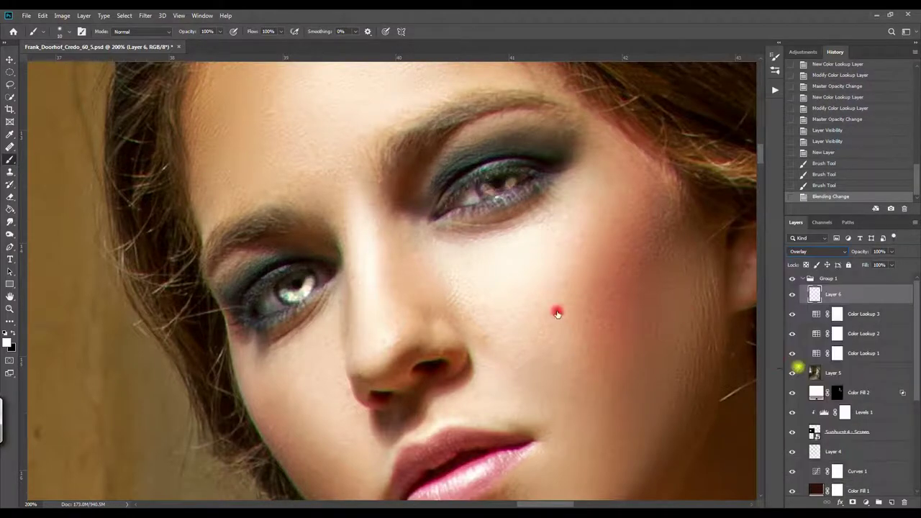
- Trim the eye catchlights with a 66% eraser and lower Layer 6 to 59% opacity
key("e")
right_click(359, 251)
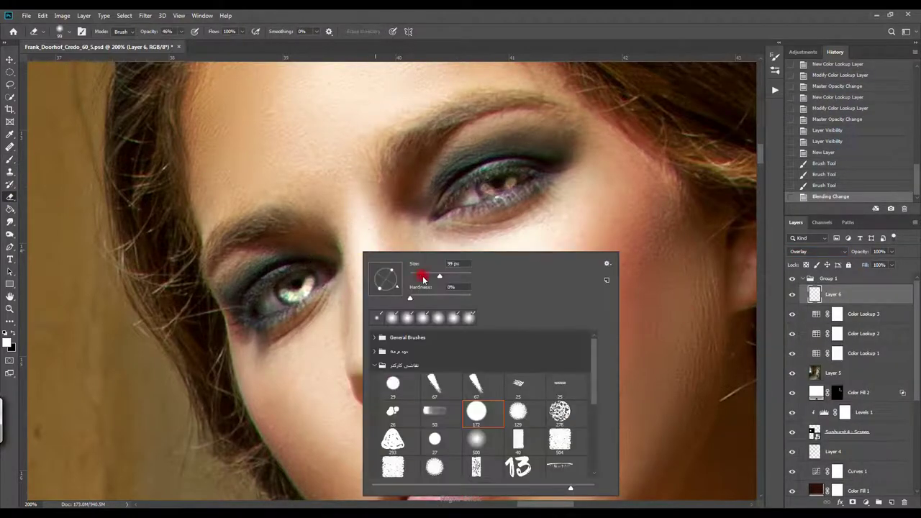
left_click(297, 269)
left_click_drag(181, 32, 192, 35)
left_click(302, 273)
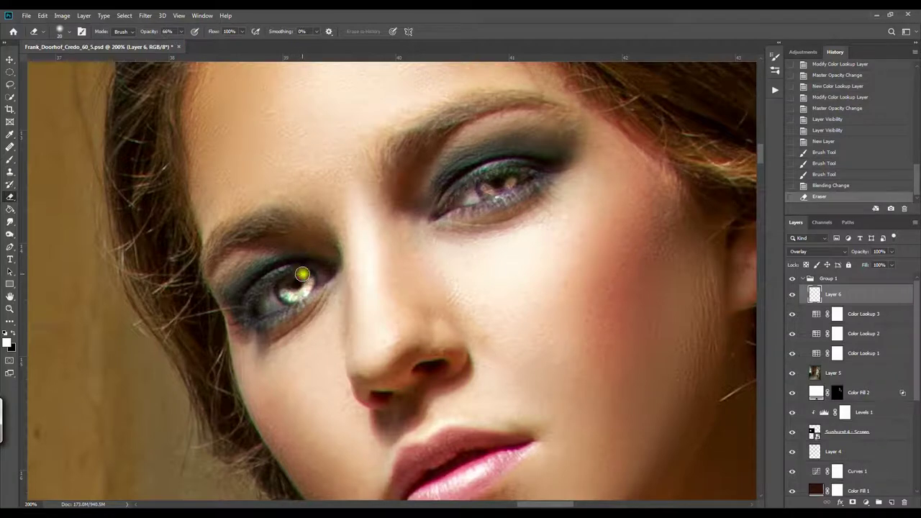
left_click_drag(303, 273, 294, 273)
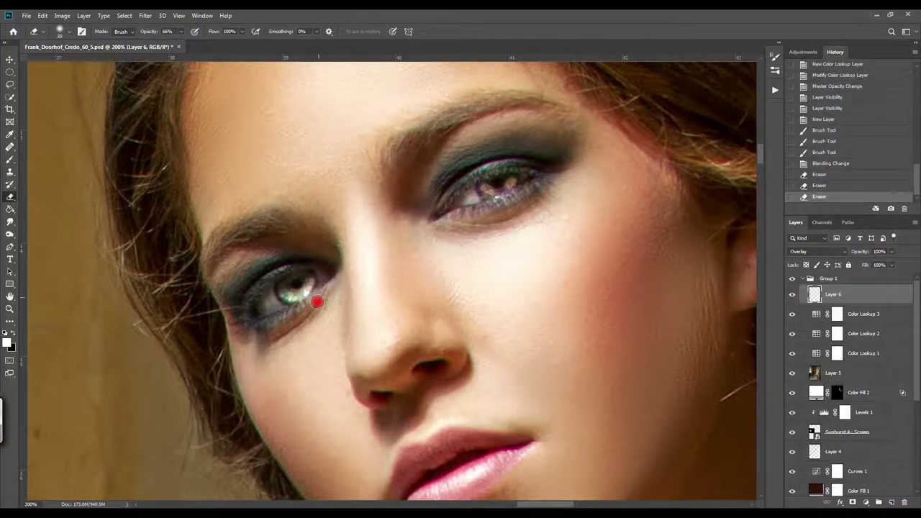
left_click_drag(317, 302, 302, 320)
left_click_drag(315, 300, 298, 316)
left_click_drag(313, 303, 311, 303)
left_click(521, 198)
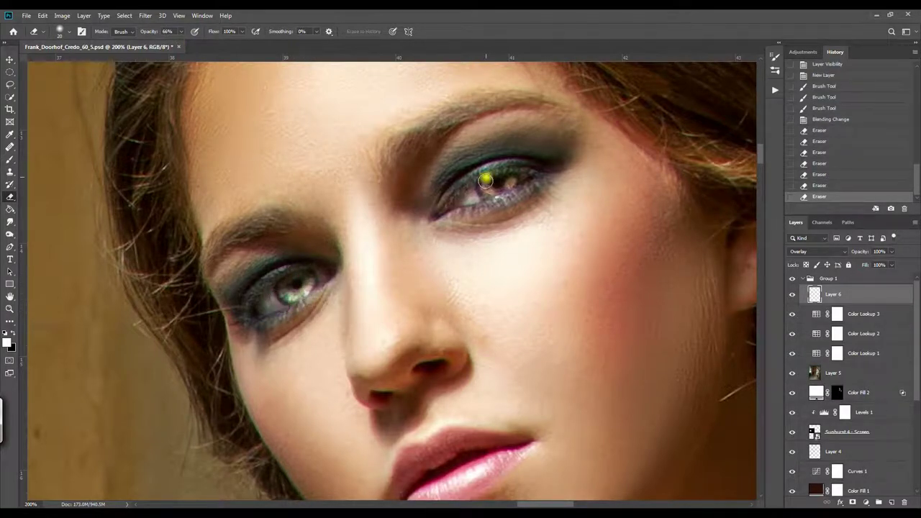
mouse_move(480, 177)
left_mouse_down()
mouse_move(472, 192)
mouse_move(528, 171)
mouse_move(483, 196)
left_mouse_up()
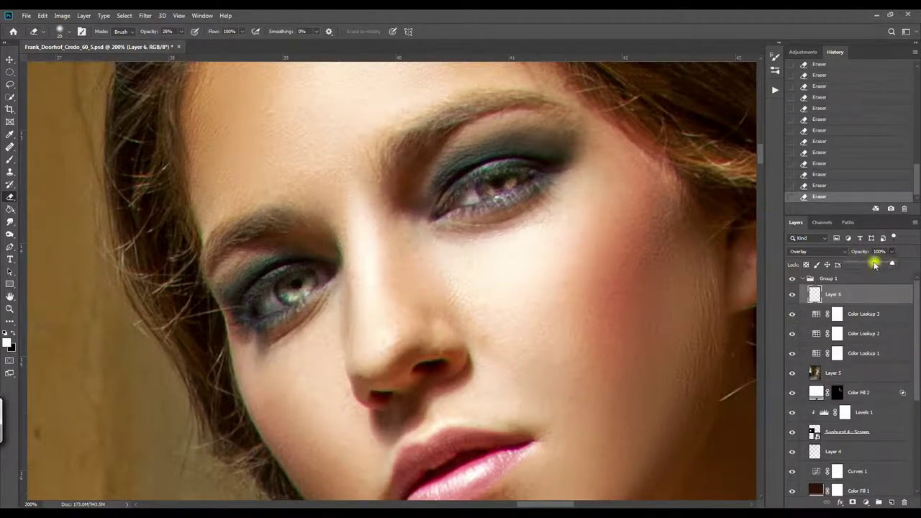
left_click(874, 264)
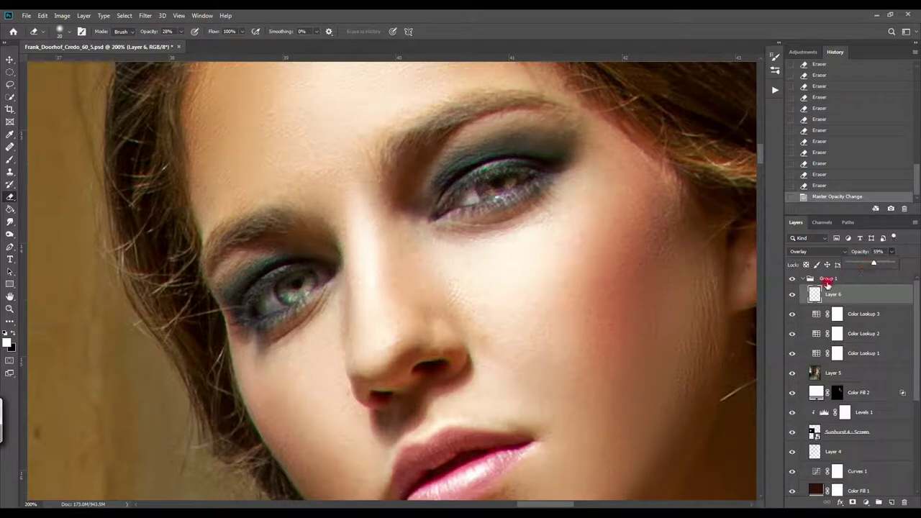
- Paint a soft low-opacity white highlight on the lips, then zoom out to the whole photo
left_click(17, 158)
left_click_drag(388, 475, 421, 445)
left_click(810, 185)
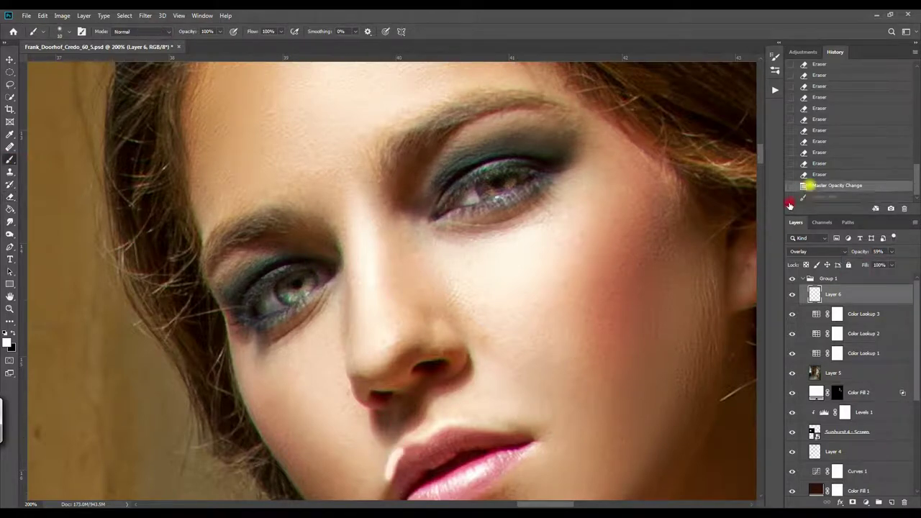
left_click_drag(761, 153, 752, 163)
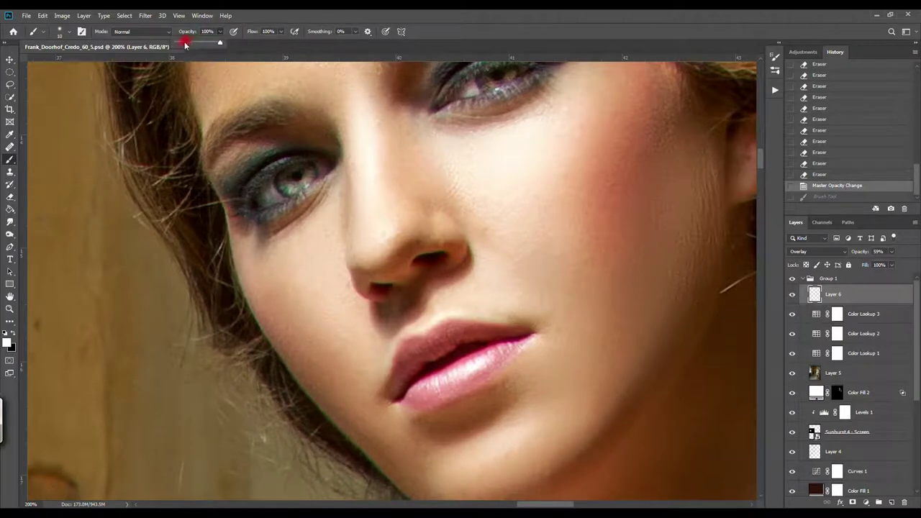
left_click_drag(395, 349, 401, 341)
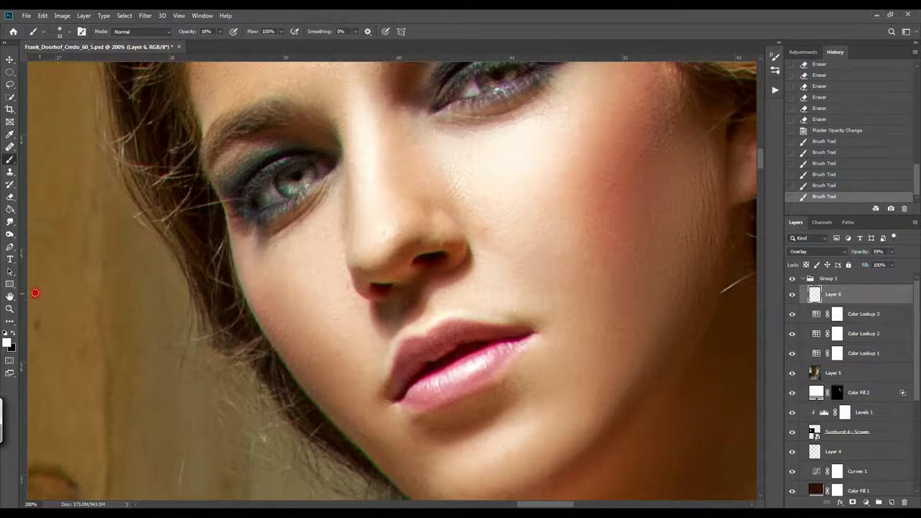
key("z")
left_click(381, 66, "alt")
- Toggle Group 1's grading off and on at face zoom, leave it visible, and fit the photo on screen
left_click(791, 279)
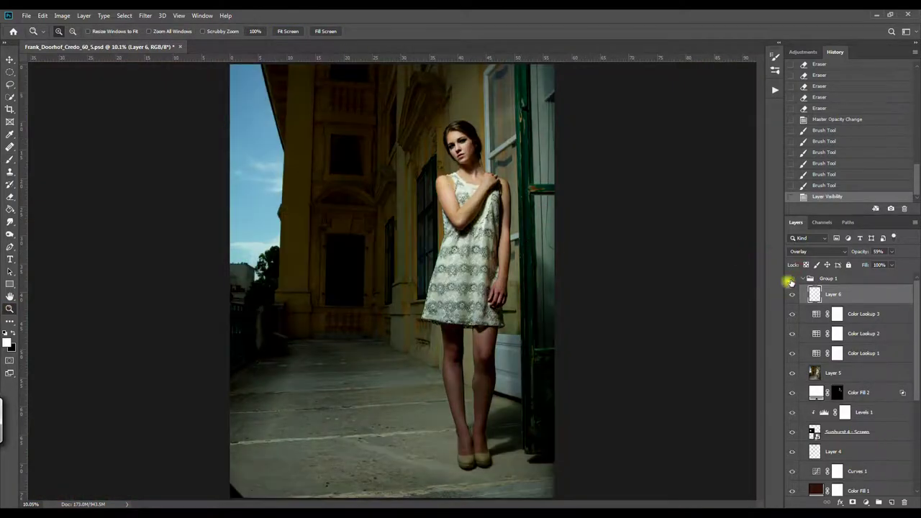
left_click_drag(481, 184, 480, 185)
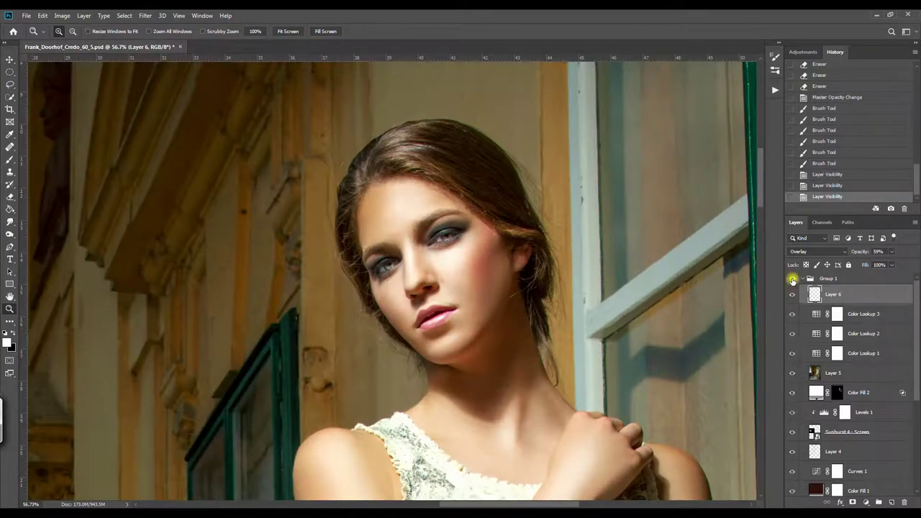
left_click(792, 280)
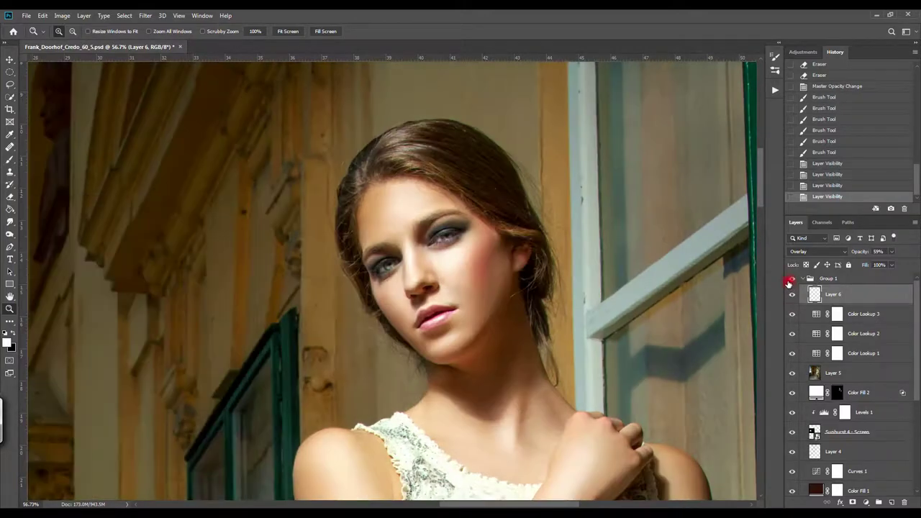
left_click(791, 280)
left_click(791, 280)
left_click(288, 31)
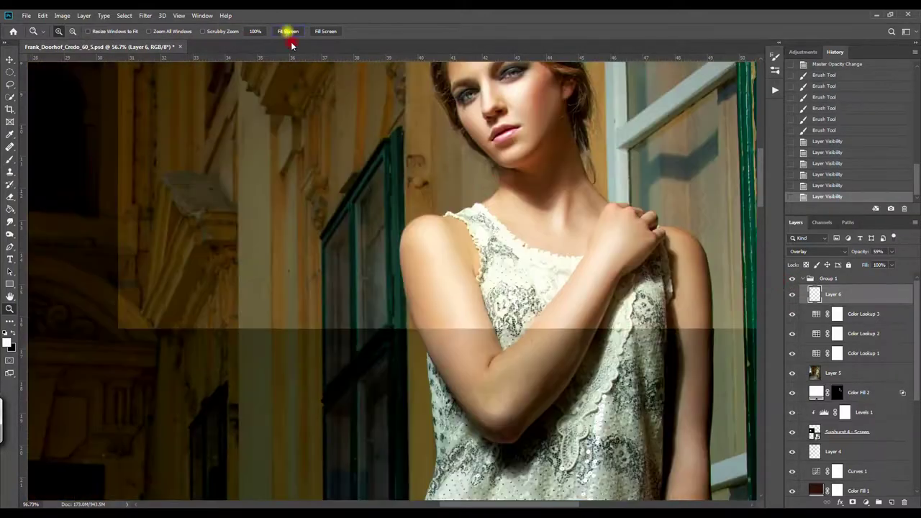